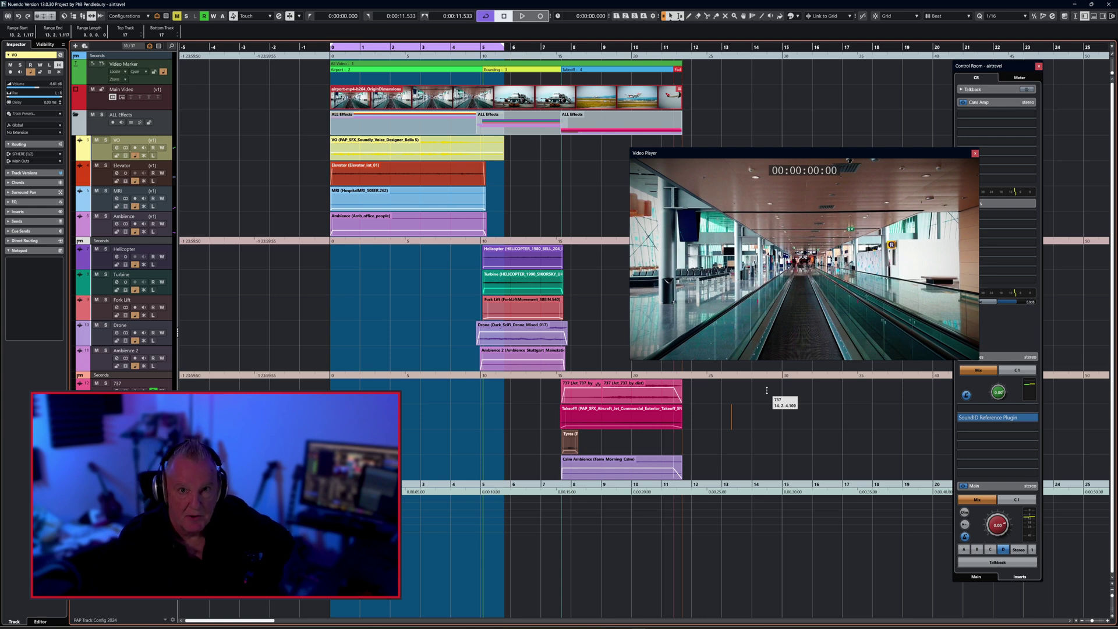
# - Play the opening of the airtravel project briefly and stop, selecting the Elevator event
pyautogui.press('space')
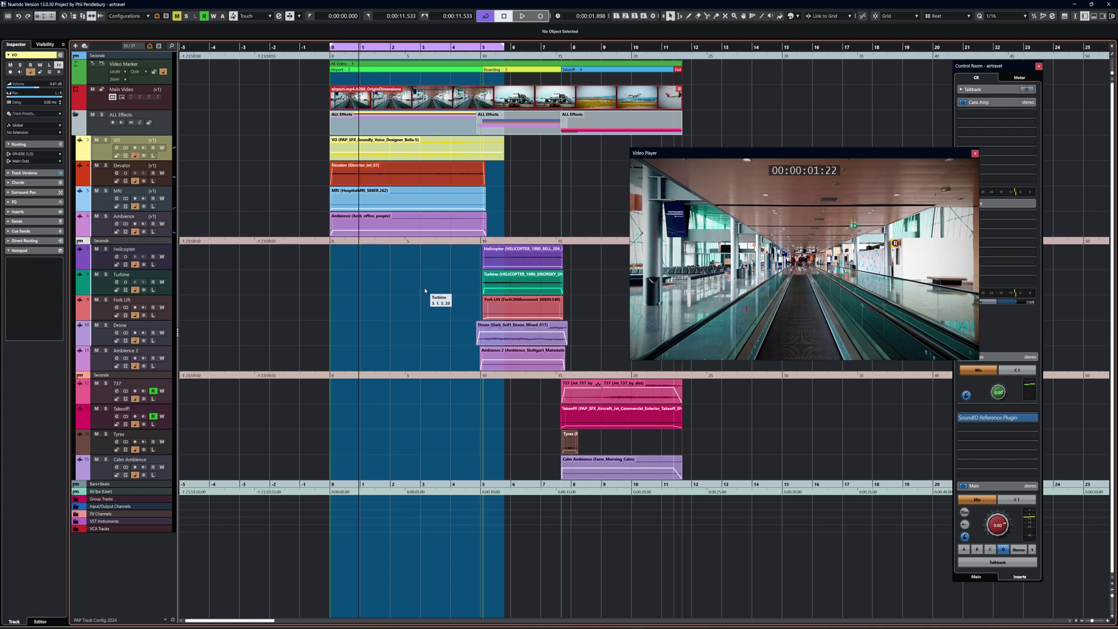
pyautogui.click(375, 182)
pyautogui.press('space')
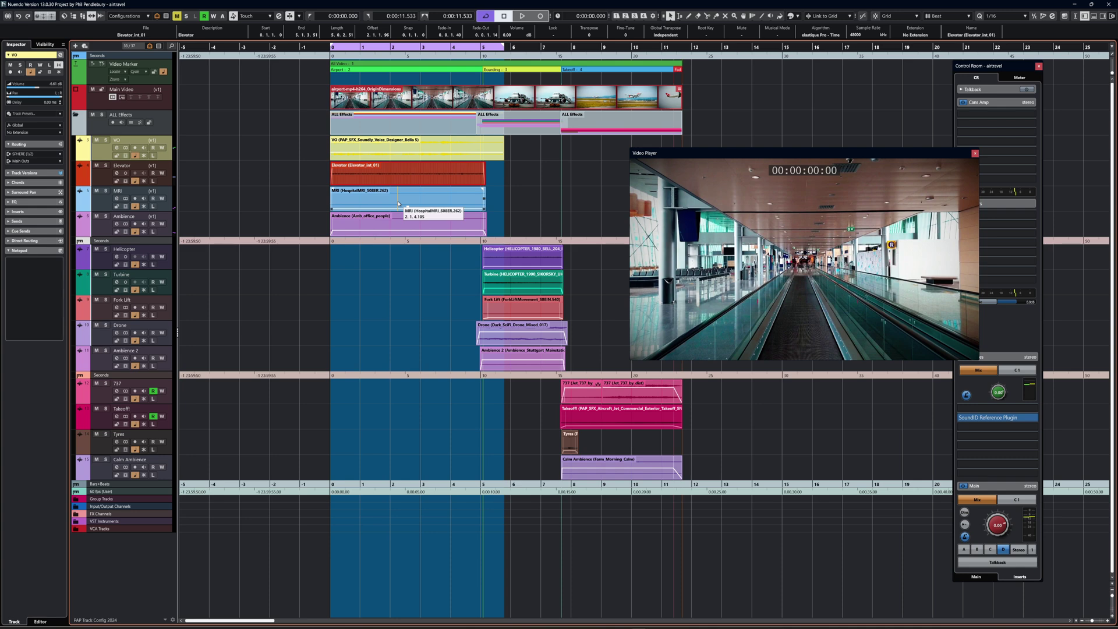
# - Examine the audio extensions offered for the Ambience (Amb_office_people) event
pyautogui.click(384, 225)
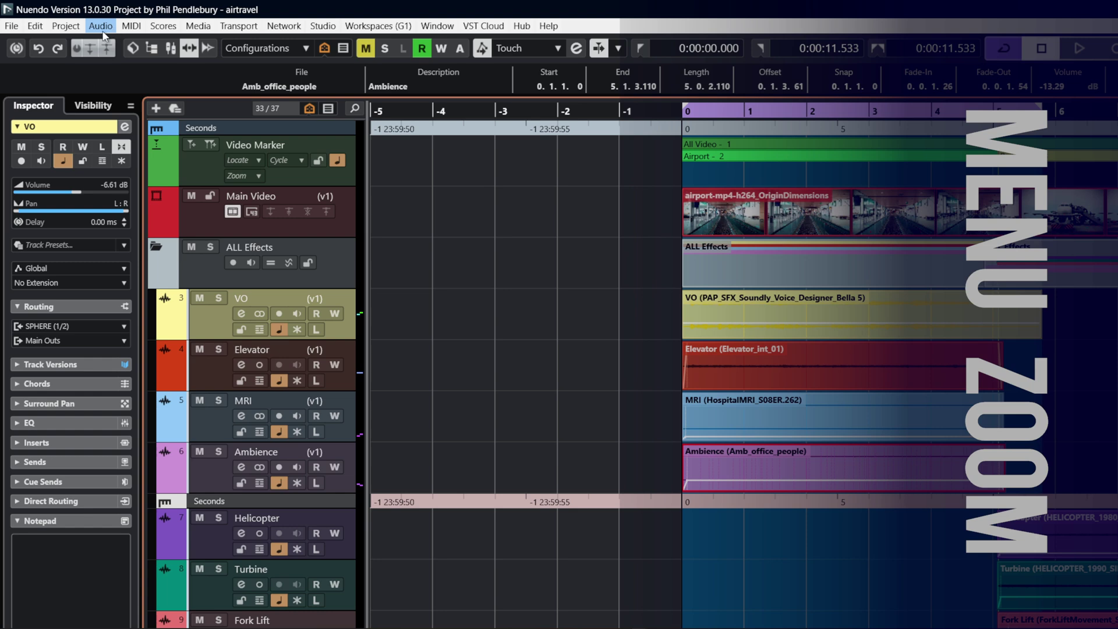
pyautogui.click(102, 30)
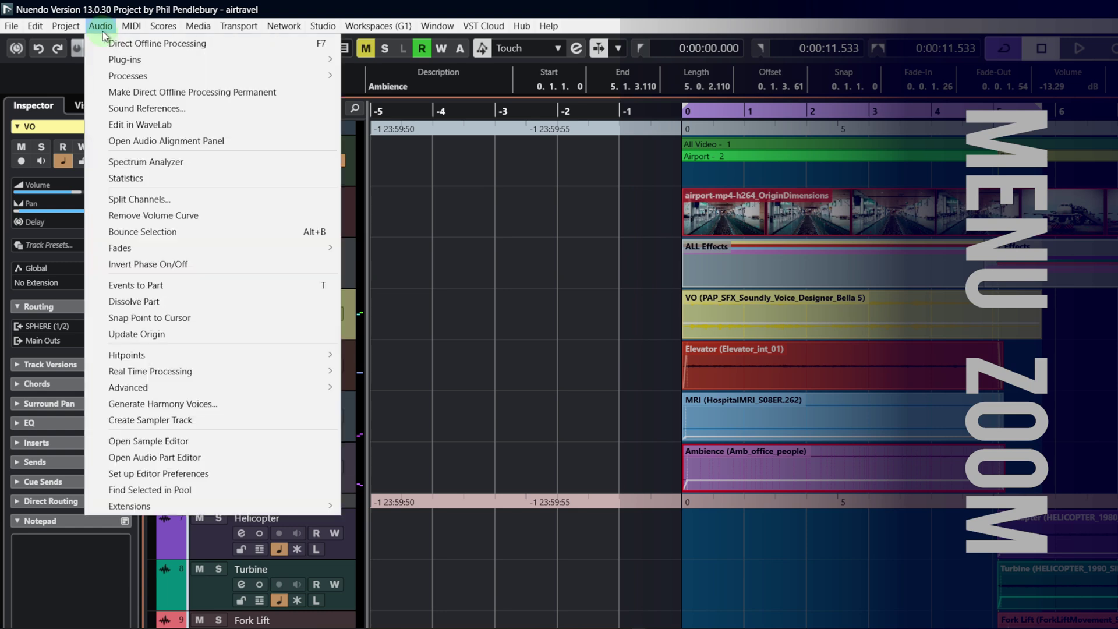
pyautogui.moveTo(221, 511)
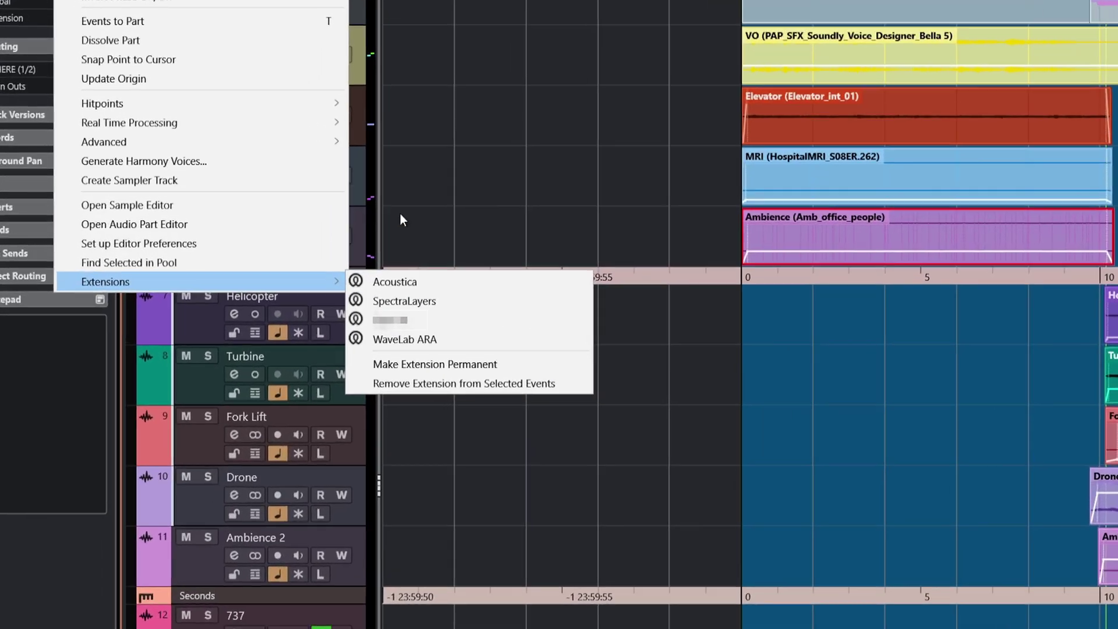
pyautogui.click(424, 146)
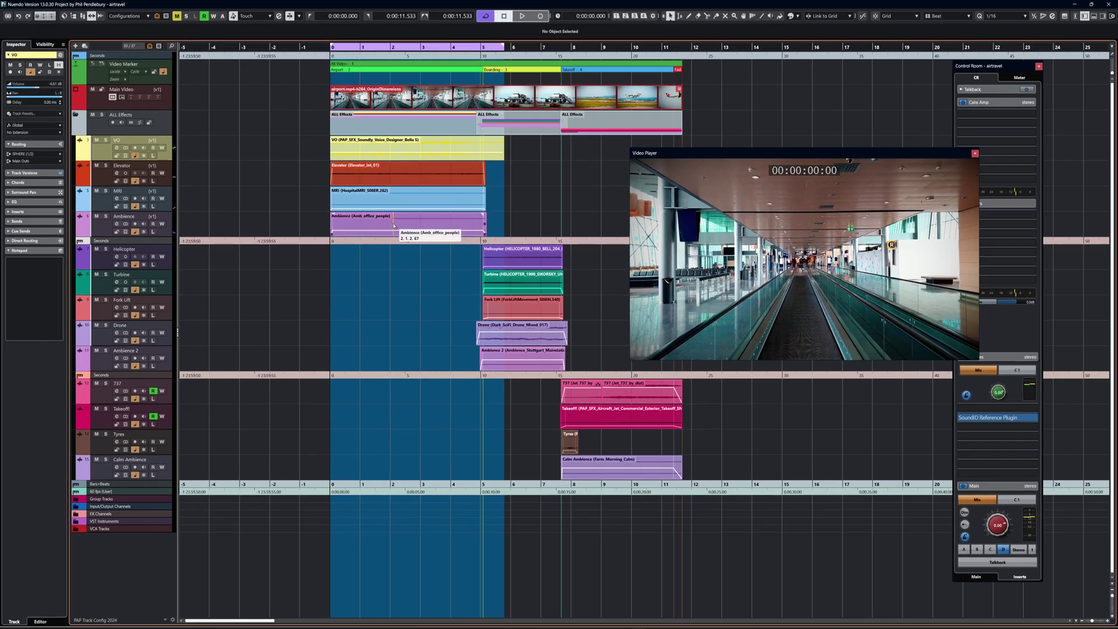
pyautogui.click(393, 225)
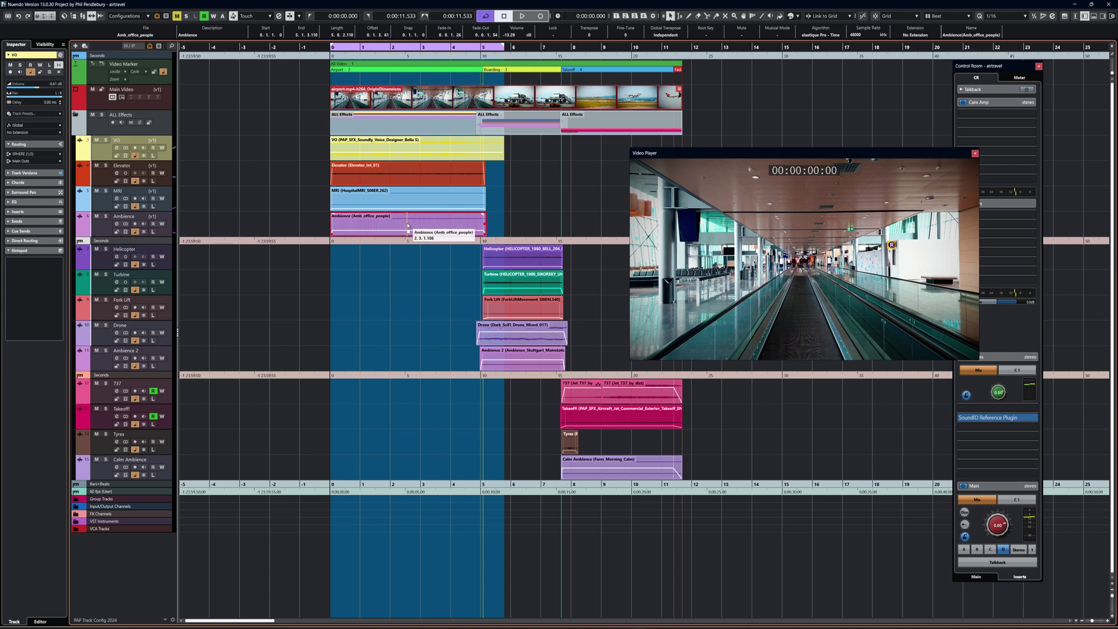
pyautogui.rightClick(407, 225)
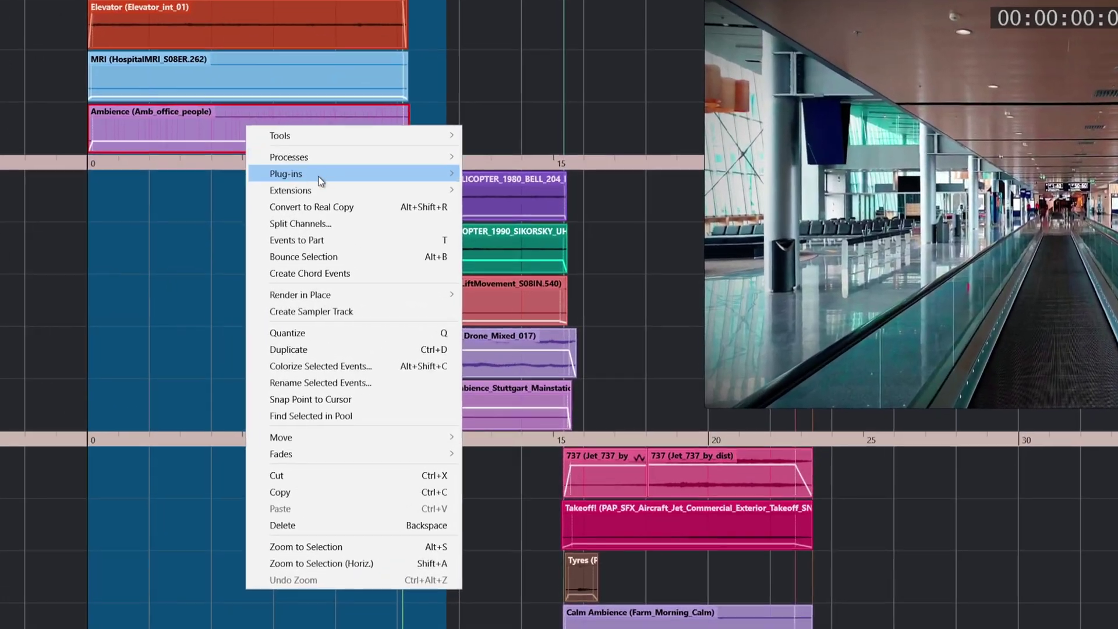
pyautogui.moveTo(325, 192)
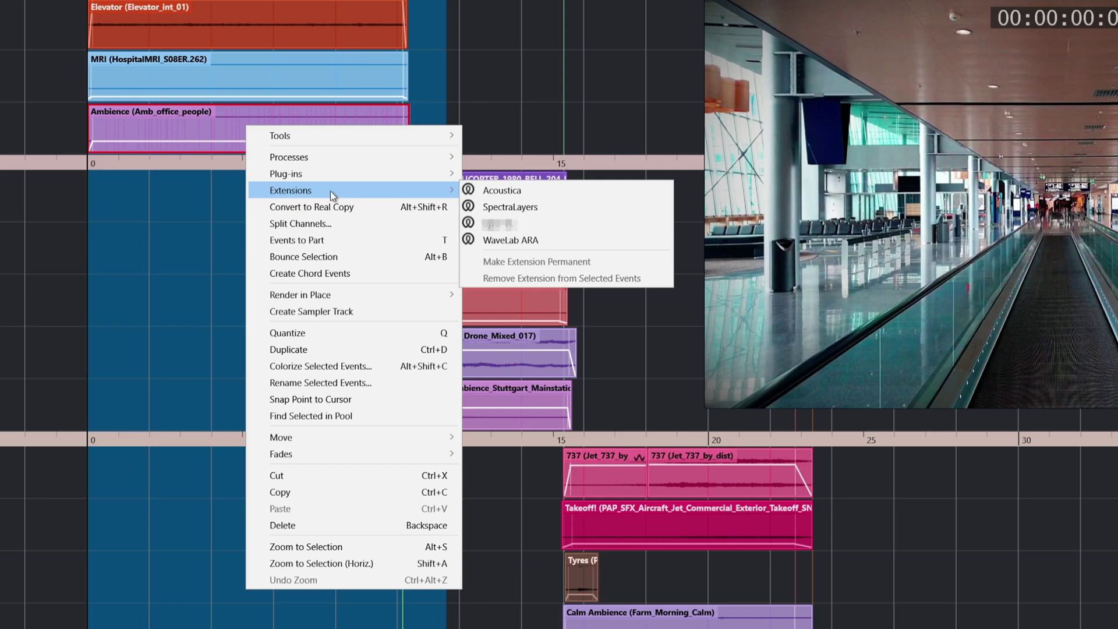
pyautogui.press('Escape')
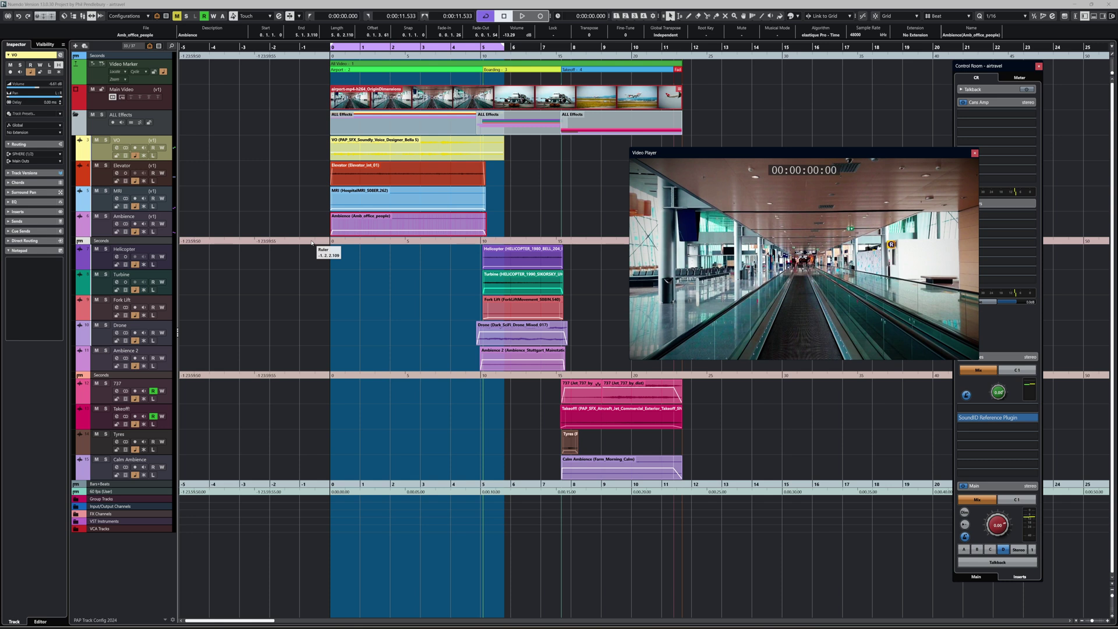
# - Solo the Ambience track and apply the WaveLab ARA extension to its Amb_office_people event, bringing the editor window to the front
pyautogui.click(105, 216)
pyautogui.press('space')
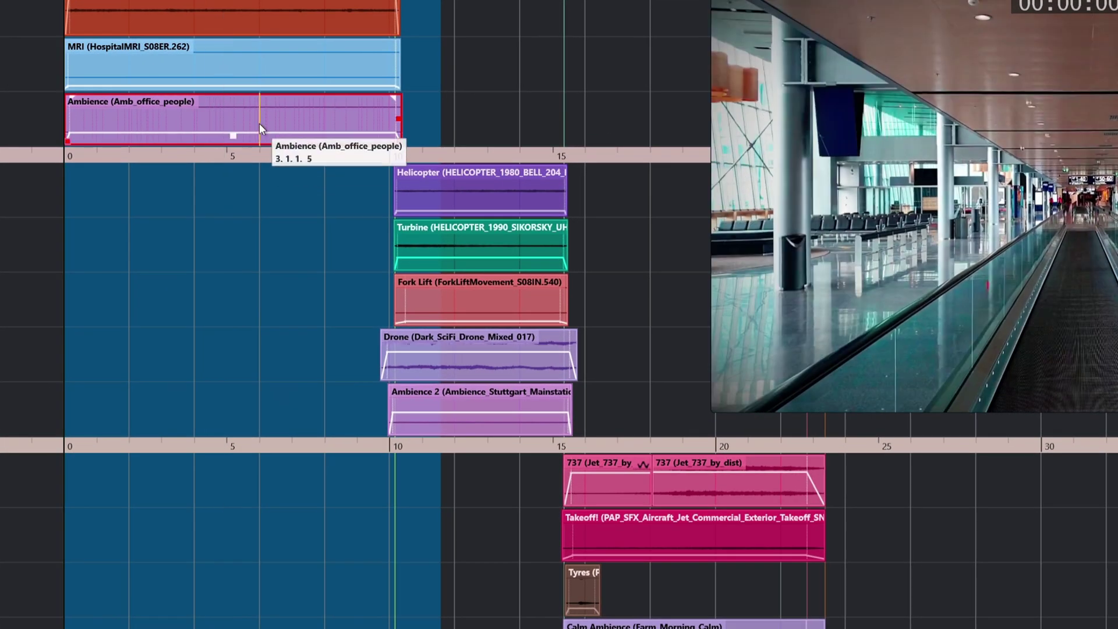
pyautogui.rightClick(259, 119)
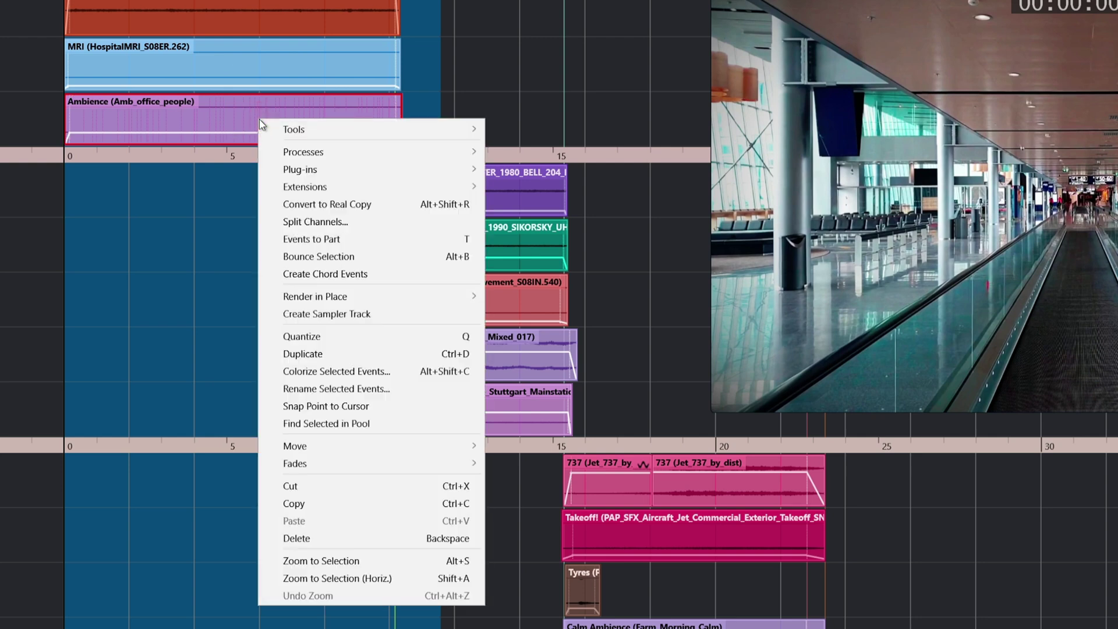
pyautogui.moveTo(350, 192)
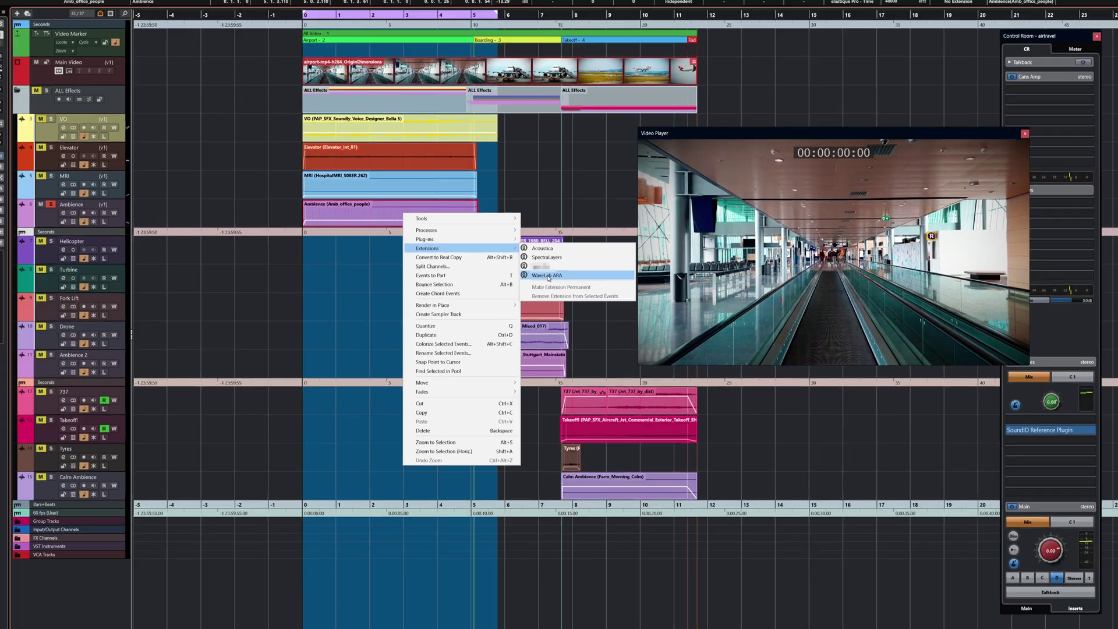
pyautogui.click(536, 240)
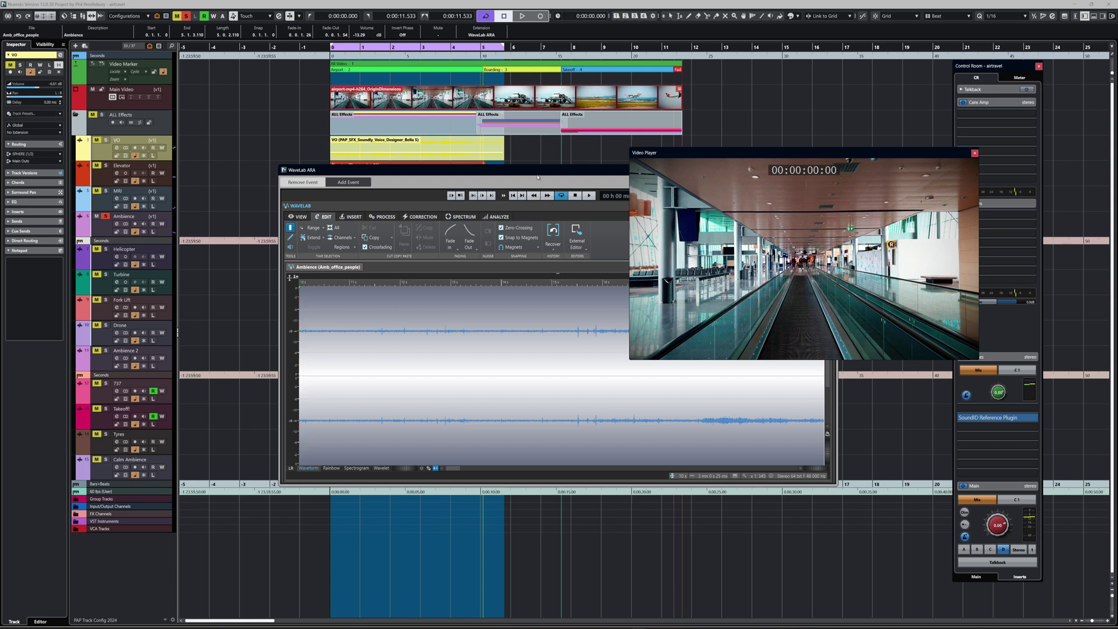
pyautogui.click(610, 174)
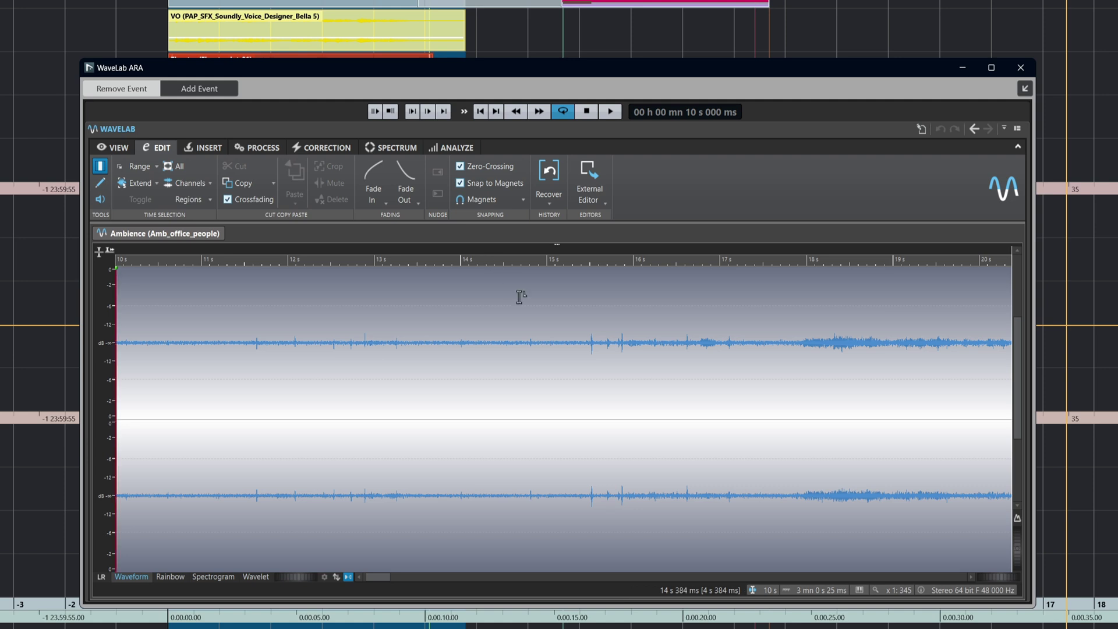
# - Audition the Ambience event in WaveLab ARA, stop, and place the cursor at various points along the waveform, ending at about 16.3 s
pyautogui.press('space')
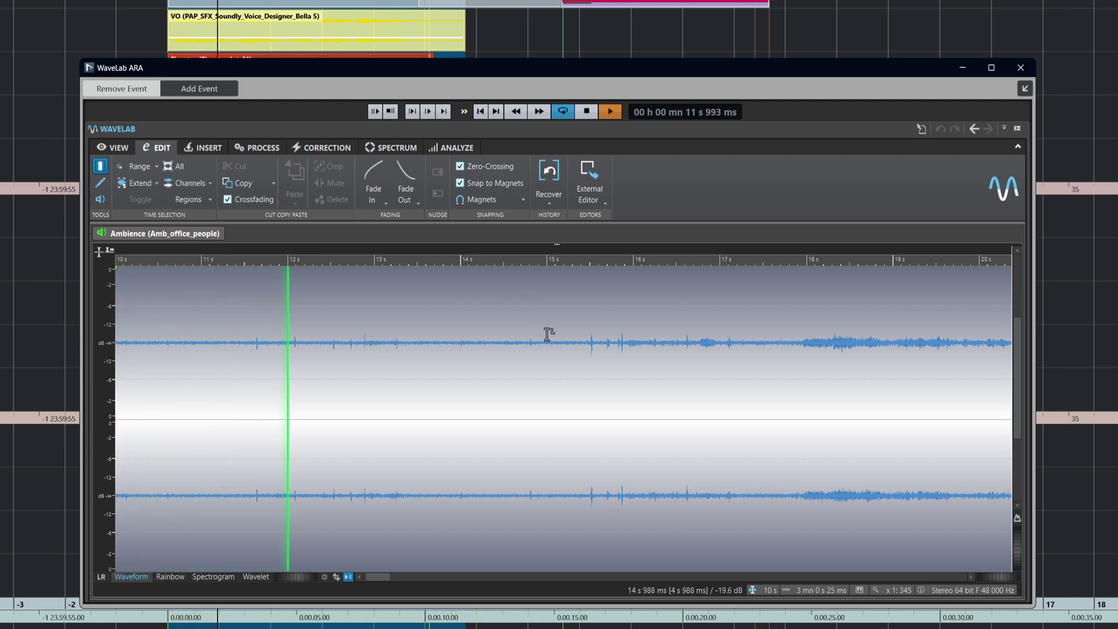
pyautogui.press('space')
pyautogui.click(555, 353)
pyautogui.click(688, 379)
pyautogui.click(807, 378)
pyautogui.click(468, 384)
pyautogui.click(342, 382)
pyautogui.click(493, 383)
pyautogui.click(664, 387)
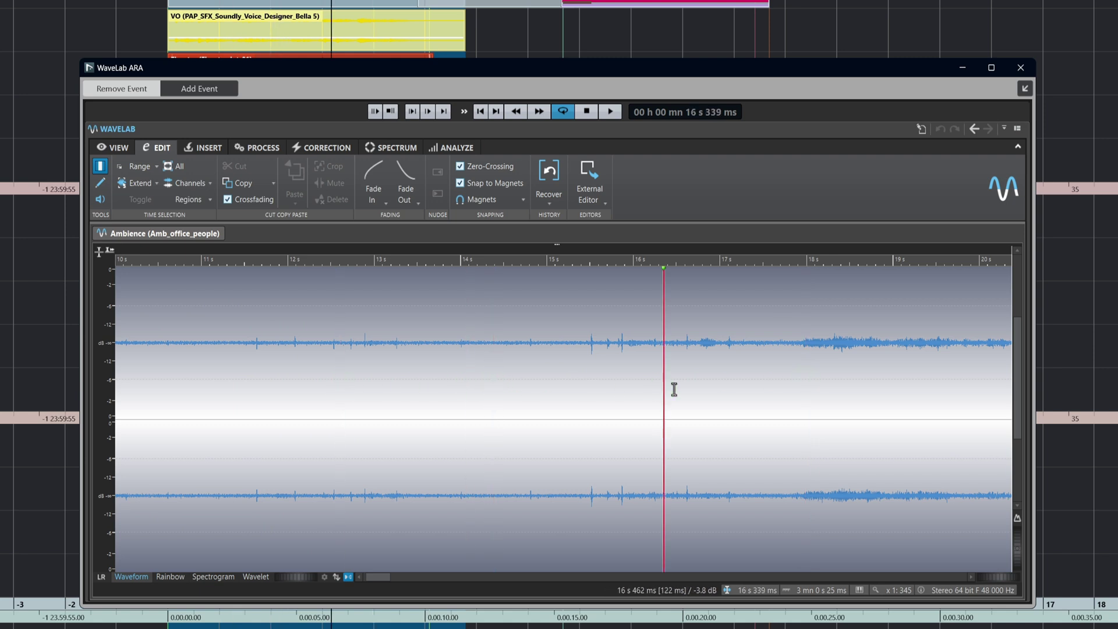
# - Play the Ambience waveform from about 13.9 s, then return to the start and audition an earlier passage before stopping
pyautogui.click(453, 392)
pyautogui.press('space')
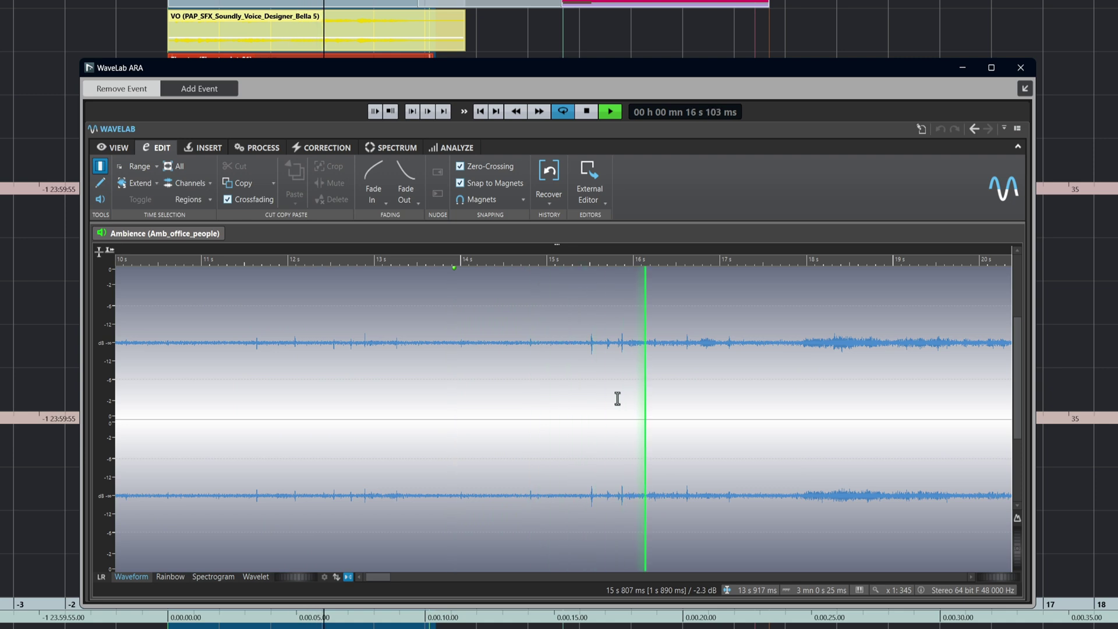
pyautogui.press('space')
pyautogui.click(480, 112)
pyautogui.click(317, 367)
pyautogui.press('space')
pyautogui.press('space')
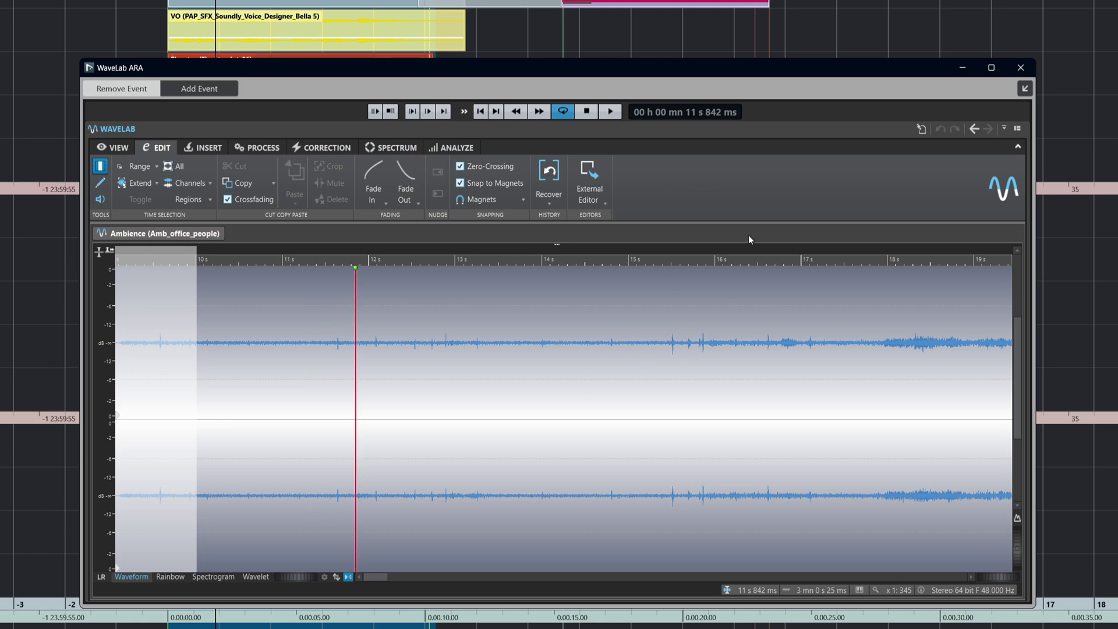
# - Minimize the WaveLab ARA window and remove the extension from the selected Ambience event
pyautogui.click(963, 69)
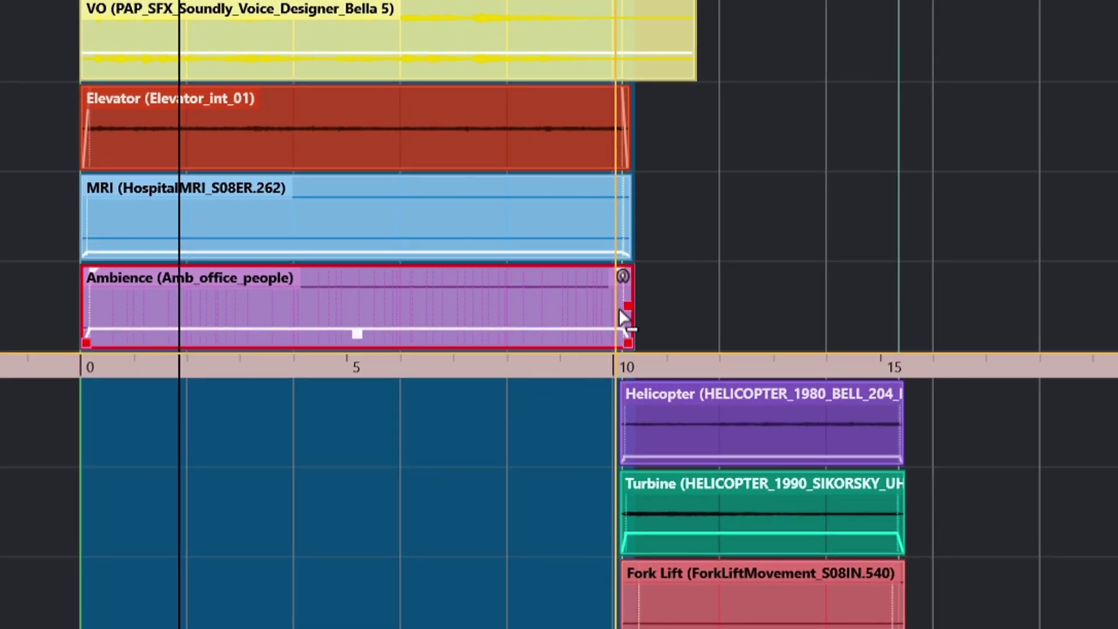
pyautogui.click(691, 402)
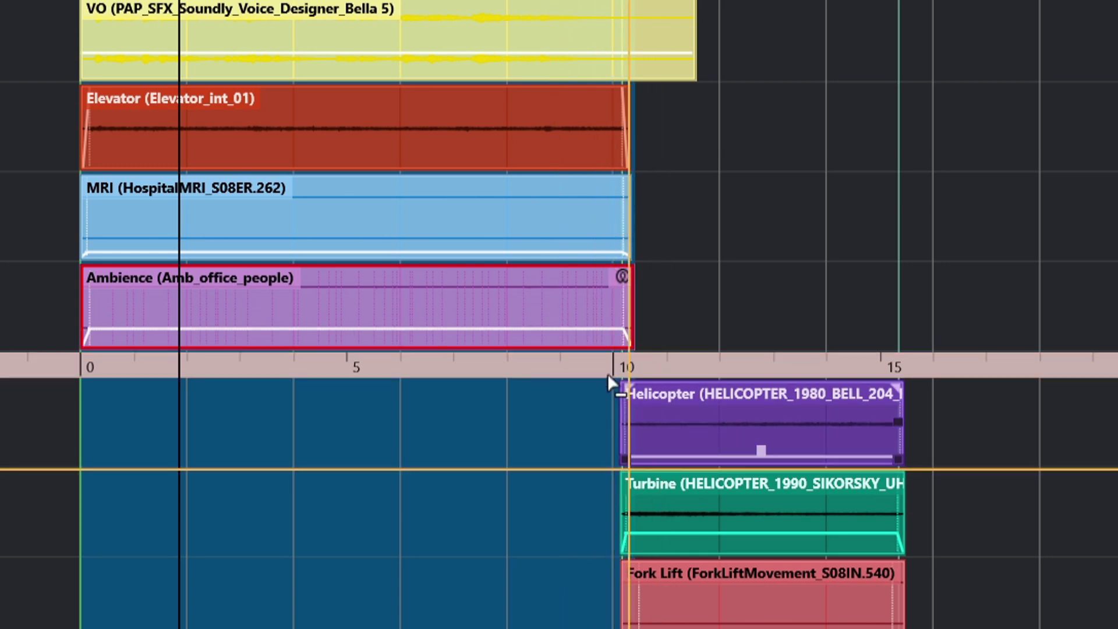
pyautogui.rightClick(584, 307)
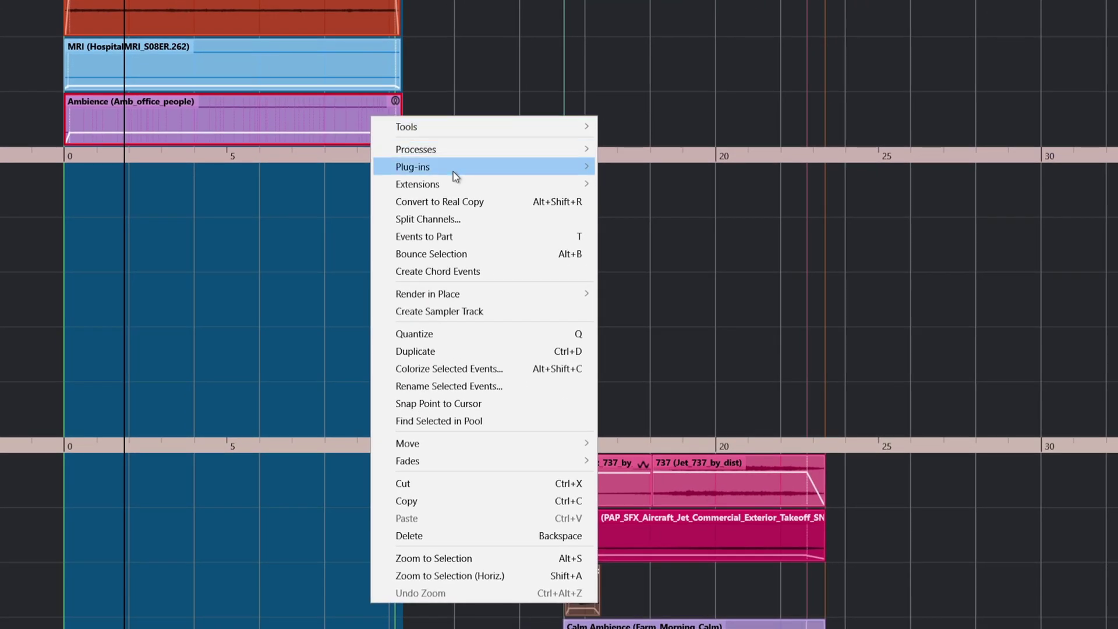
pyautogui.moveTo(721, 415)
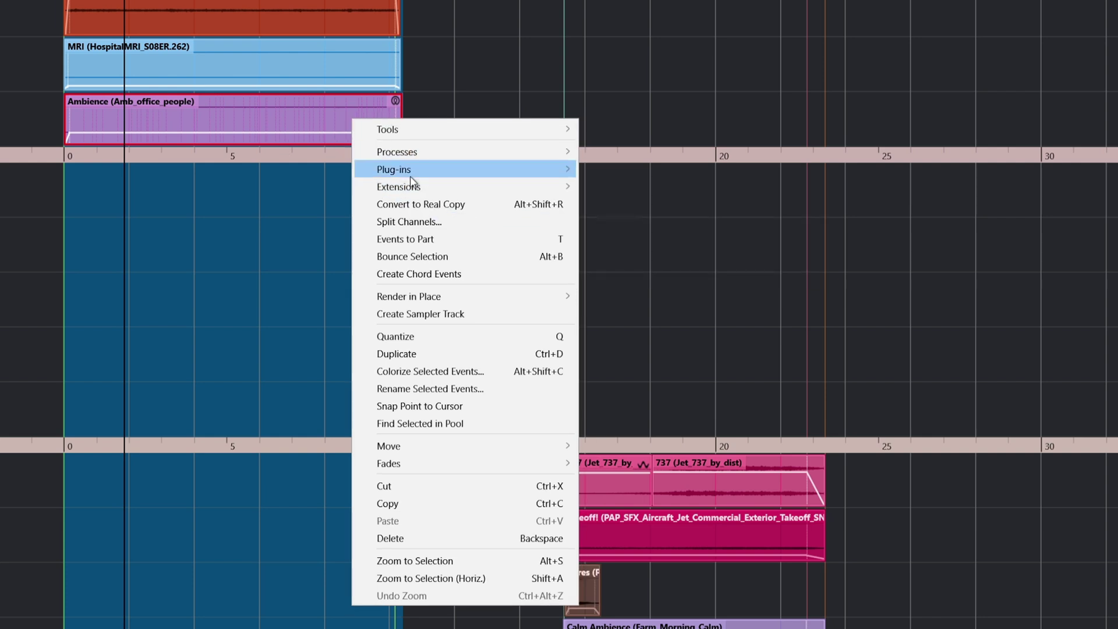
pyautogui.moveTo(417, 187)
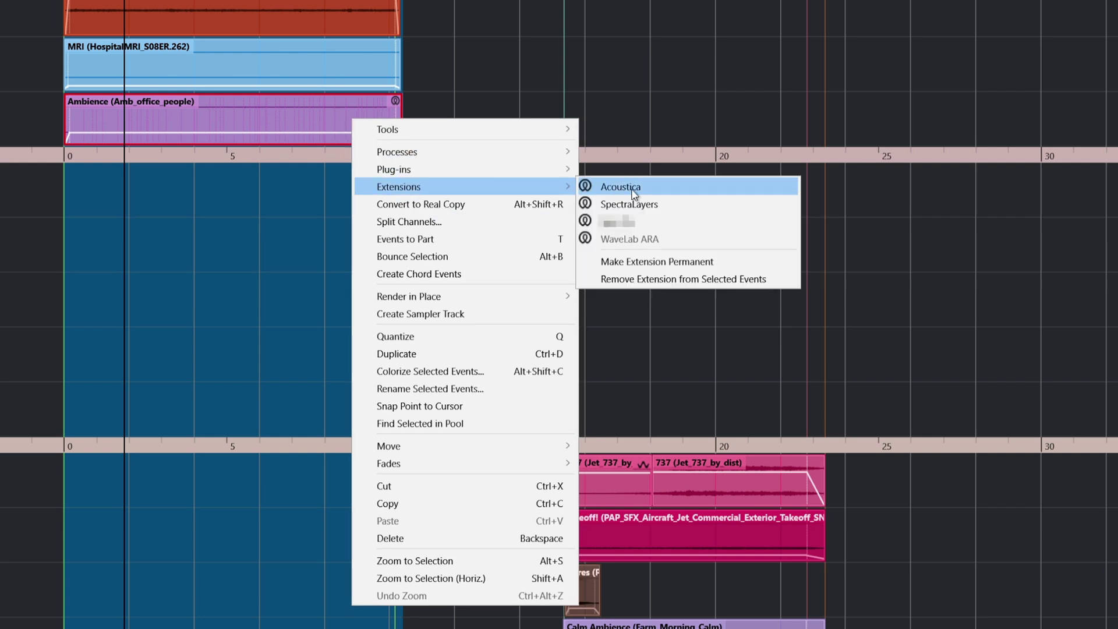
pyautogui.click(651, 280)
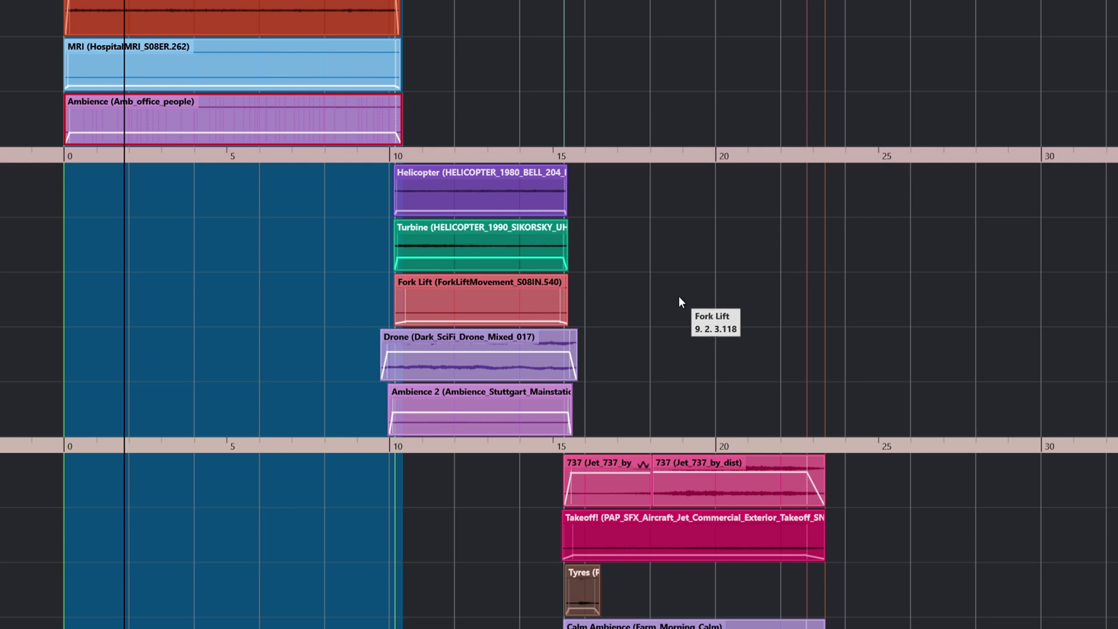
# - Apply the WaveLab ARA extension again to the Ambience (Amb_office_people) event
pyautogui.click(245, 110)
pyautogui.rightClick(246, 109)
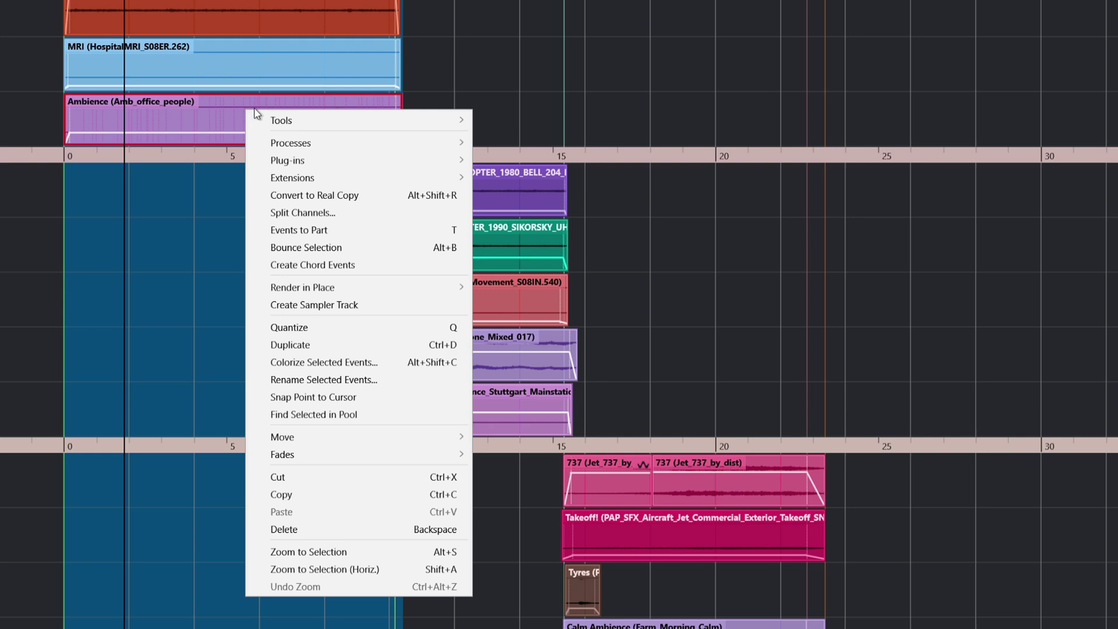
pyautogui.moveTo(326, 178)
pyautogui.click(518, 229)
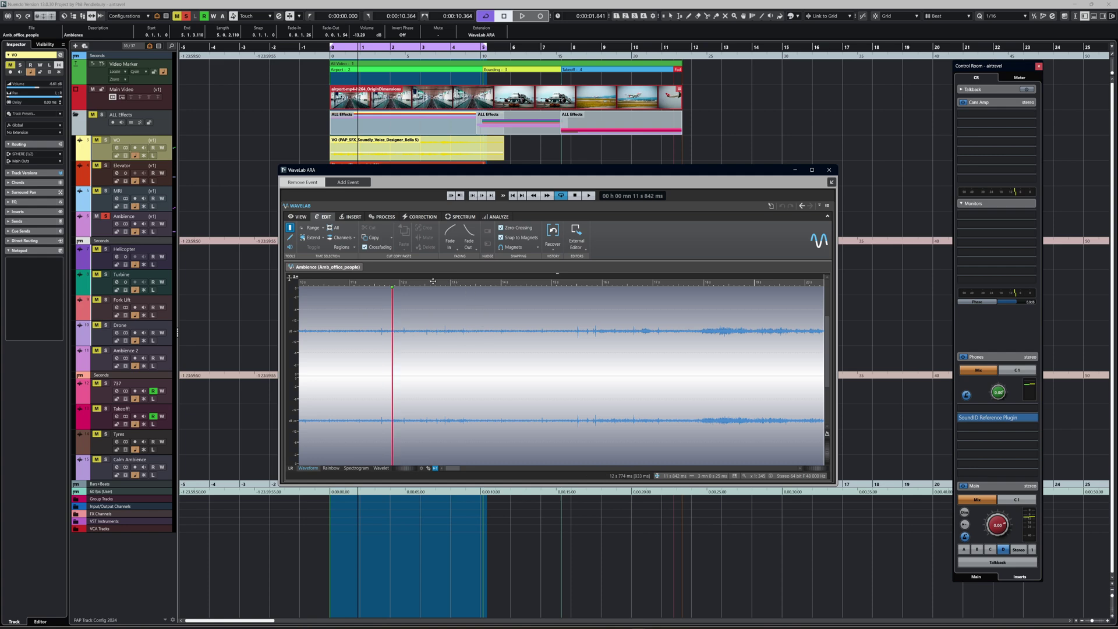
# - Boost a range of about 4.4 s in the Ambience waveform with three successive gain presets, using +6 dB for the last two
pyautogui.click(382, 217)
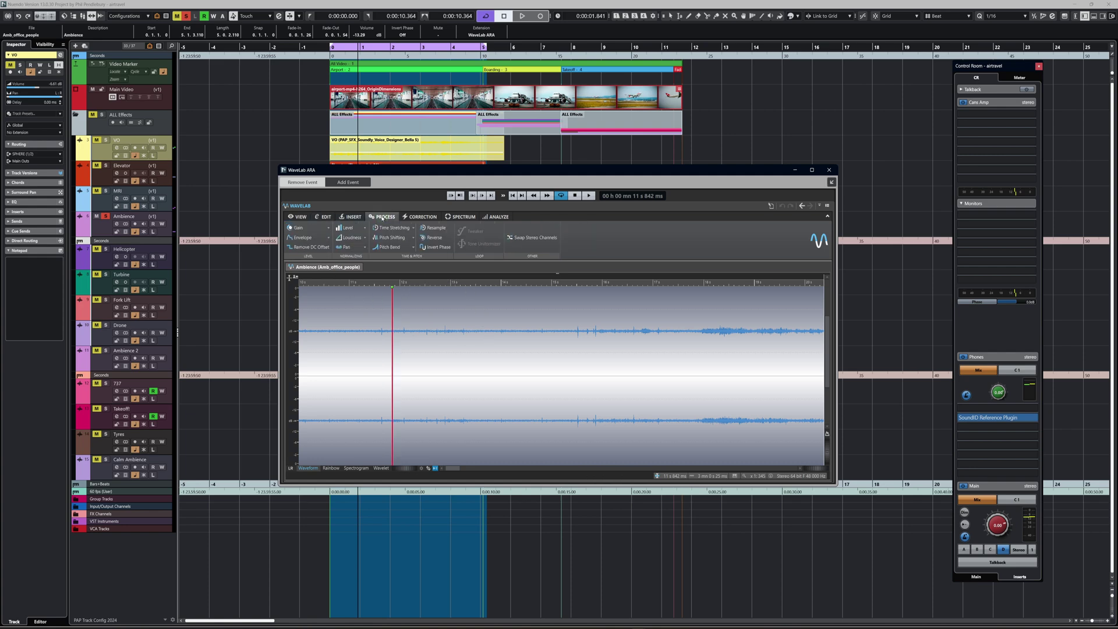
pyautogui.moveTo(417, 337); pyautogui.dragTo(639, 344)
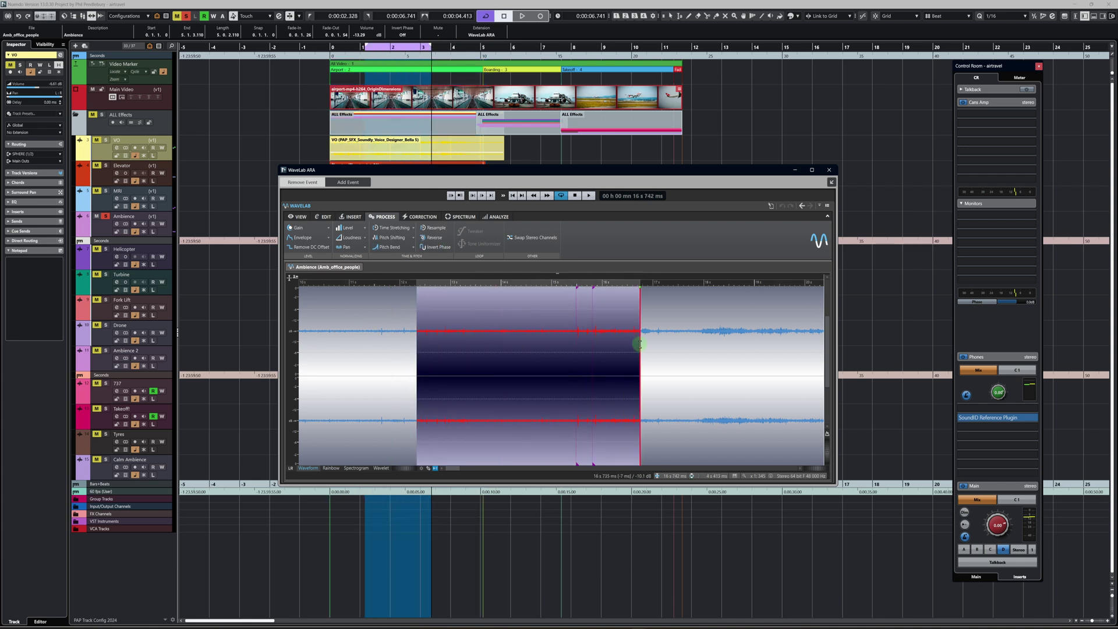
pyautogui.click(328, 228)
pyautogui.click(310, 265)
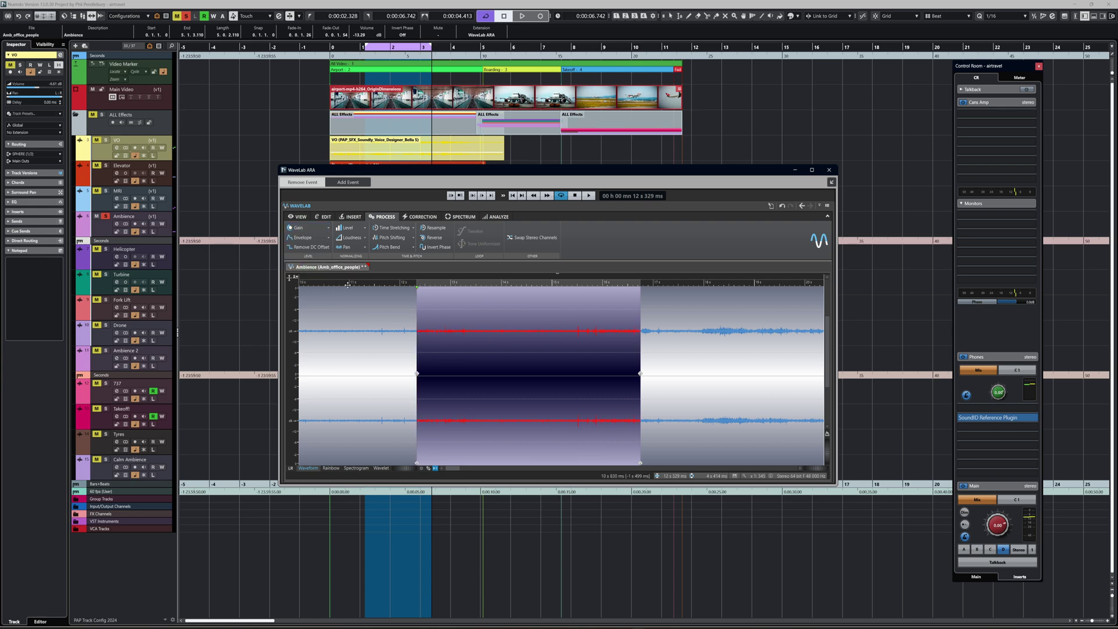
pyautogui.click(329, 228)
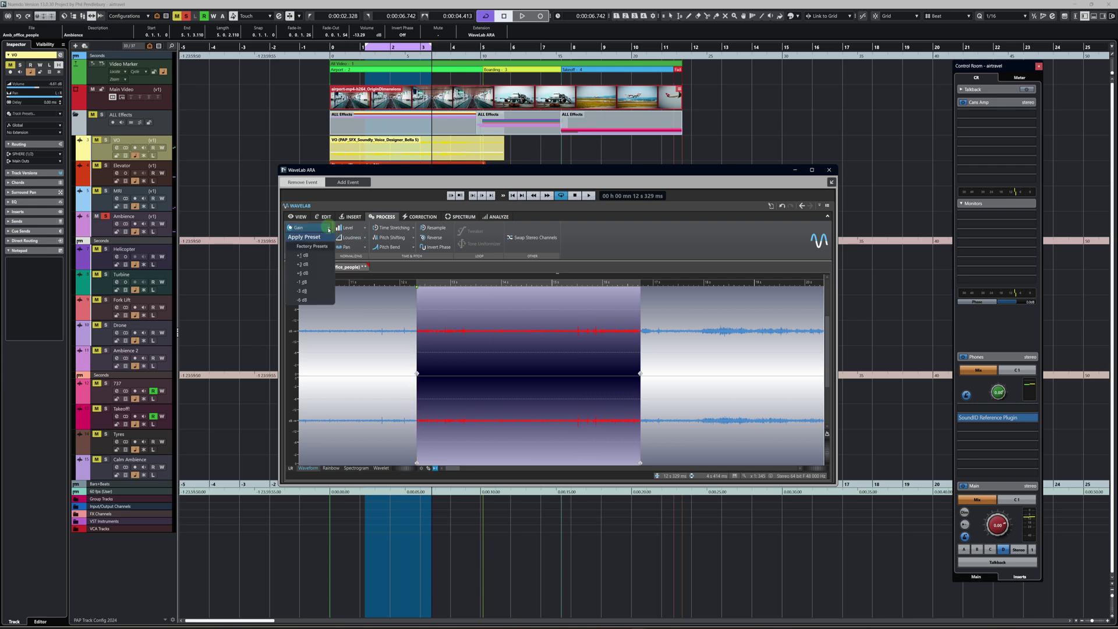
pyautogui.click(302, 273)
pyautogui.click(326, 229)
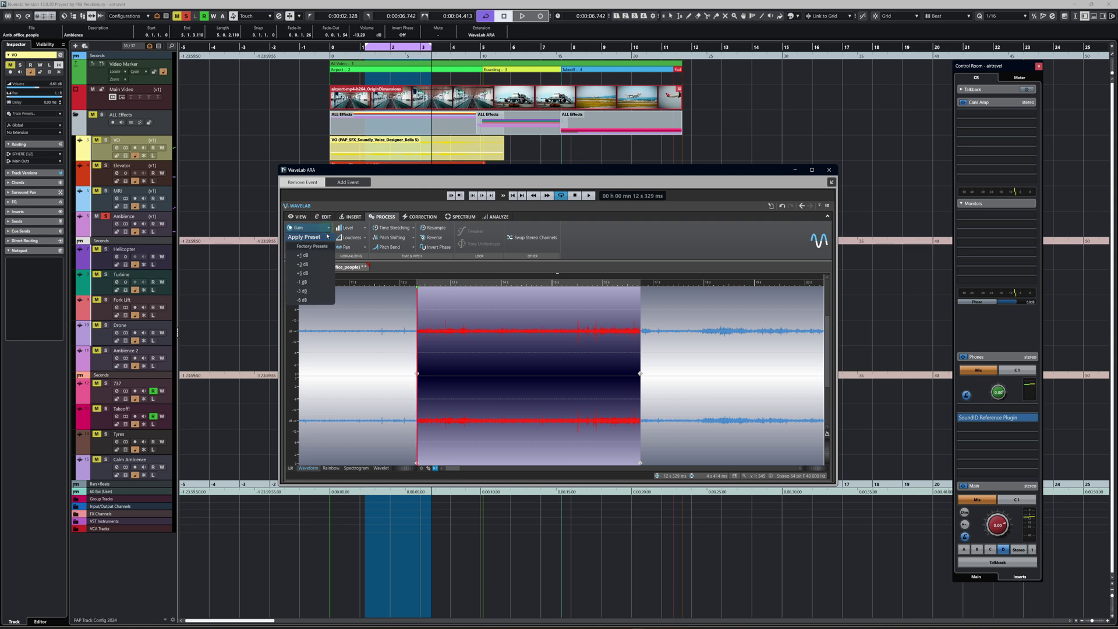
pyautogui.click(309, 276)
# - Clear the range selection and play the Ambience waveform from about 11 s through the boosted passage, then stop
pyautogui.click(352, 363)
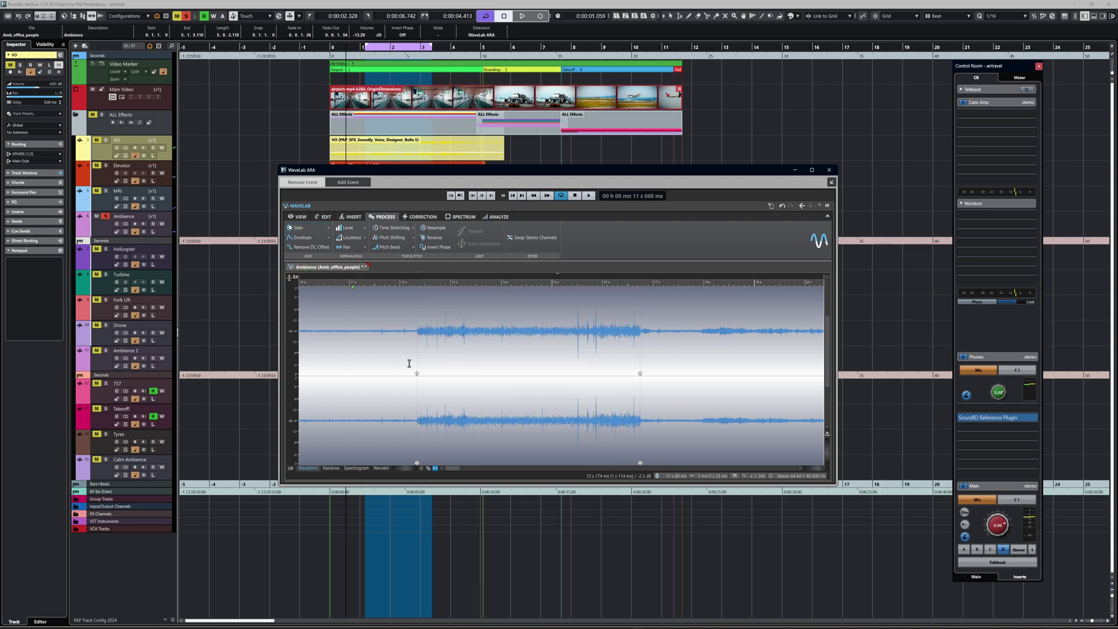
pyautogui.press('space')
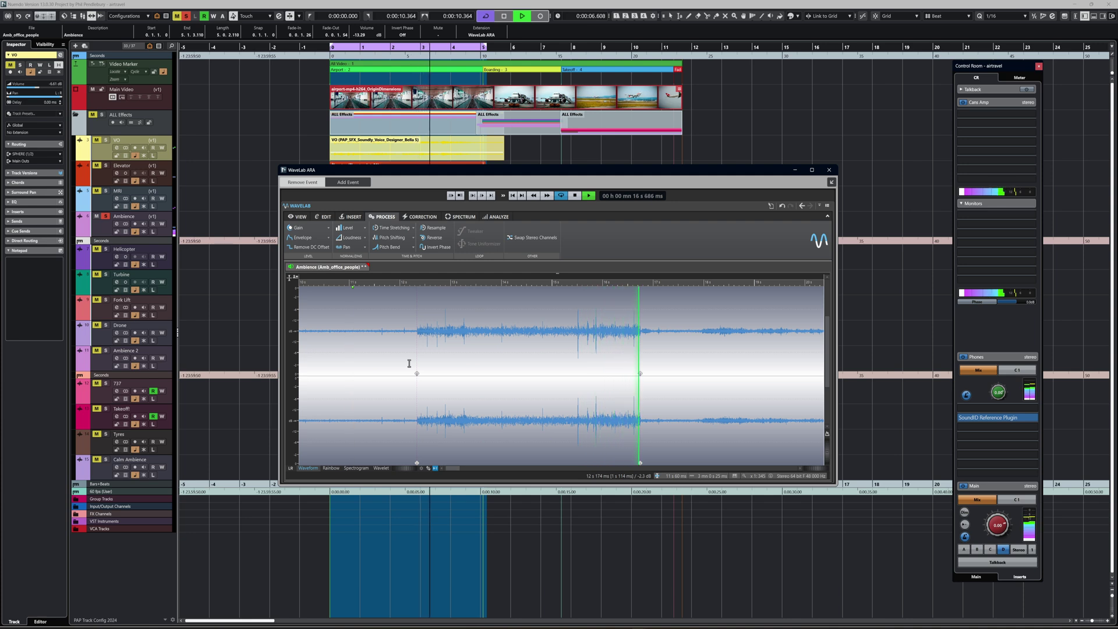
pyautogui.press('space')
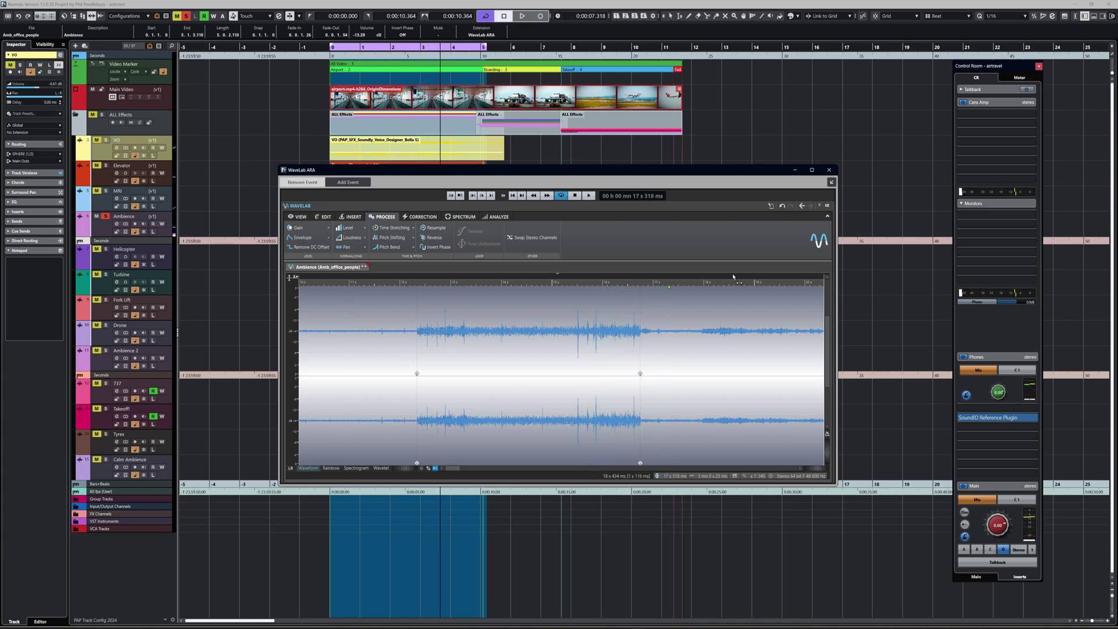
# - Close the WaveLab ARA editor and remove the extension from the Ambience (Amb_office_people) event
pyautogui.click(829, 170)
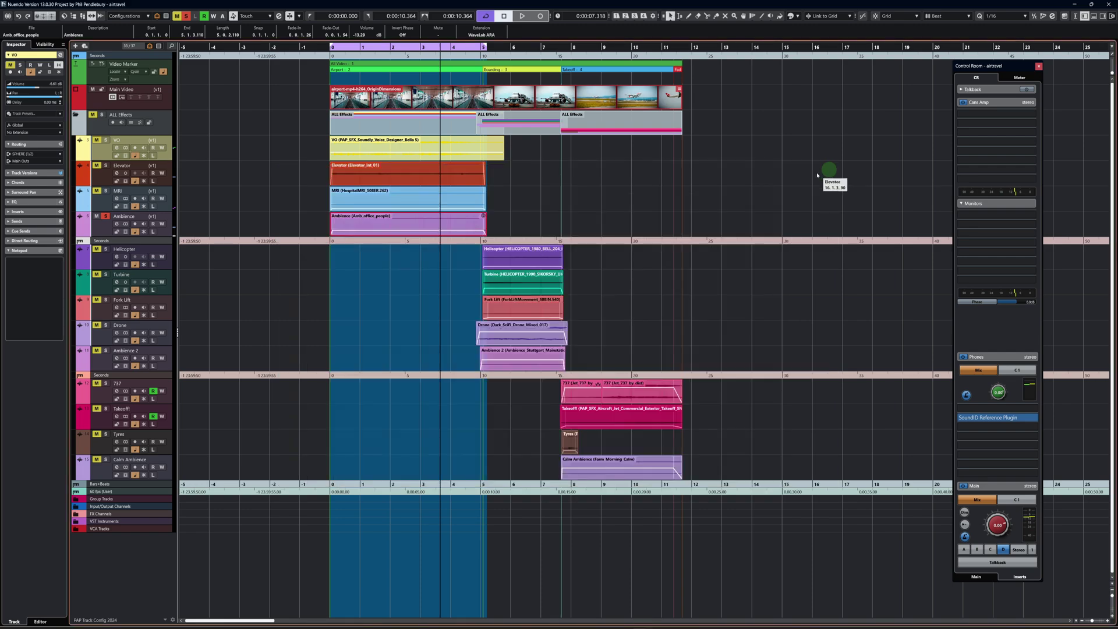
pyautogui.rightClick(459, 224)
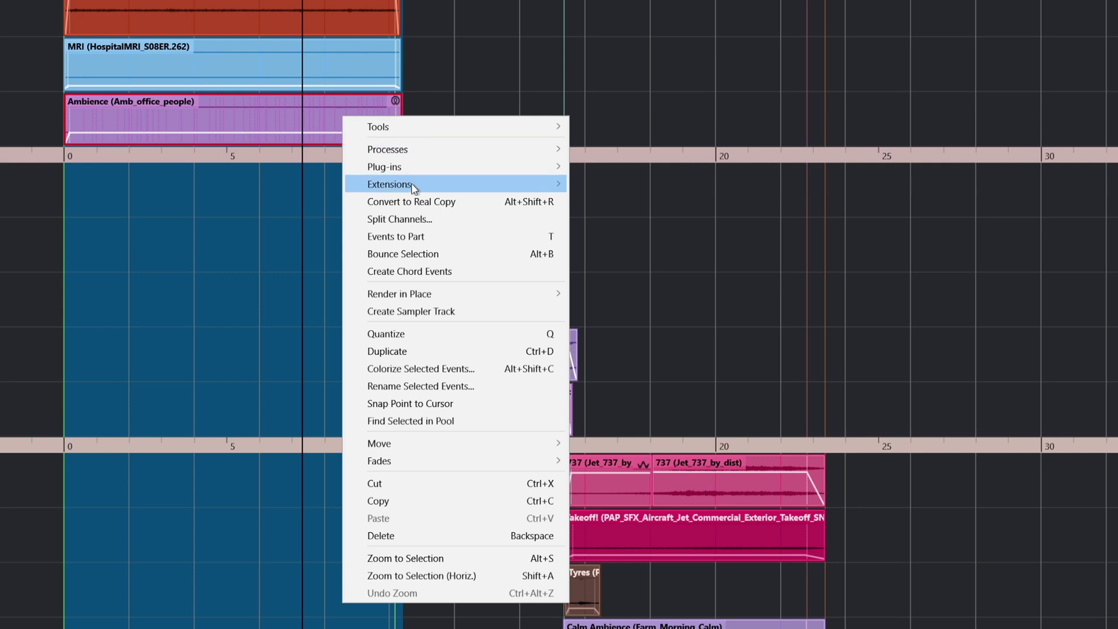
pyautogui.moveTo(492, 258)
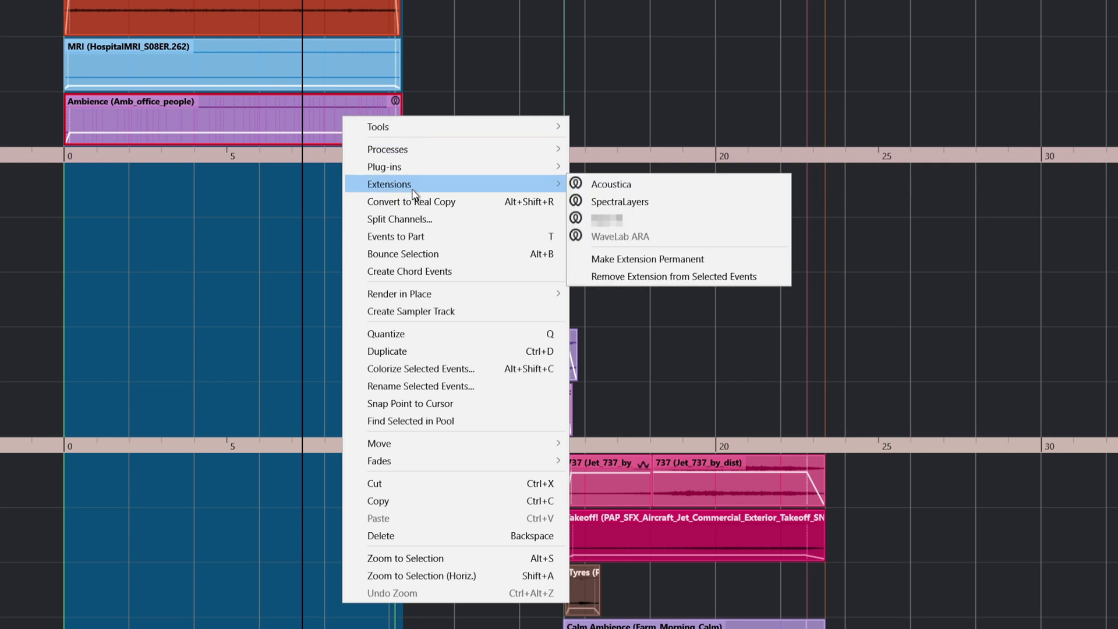
pyautogui.click(638, 276)
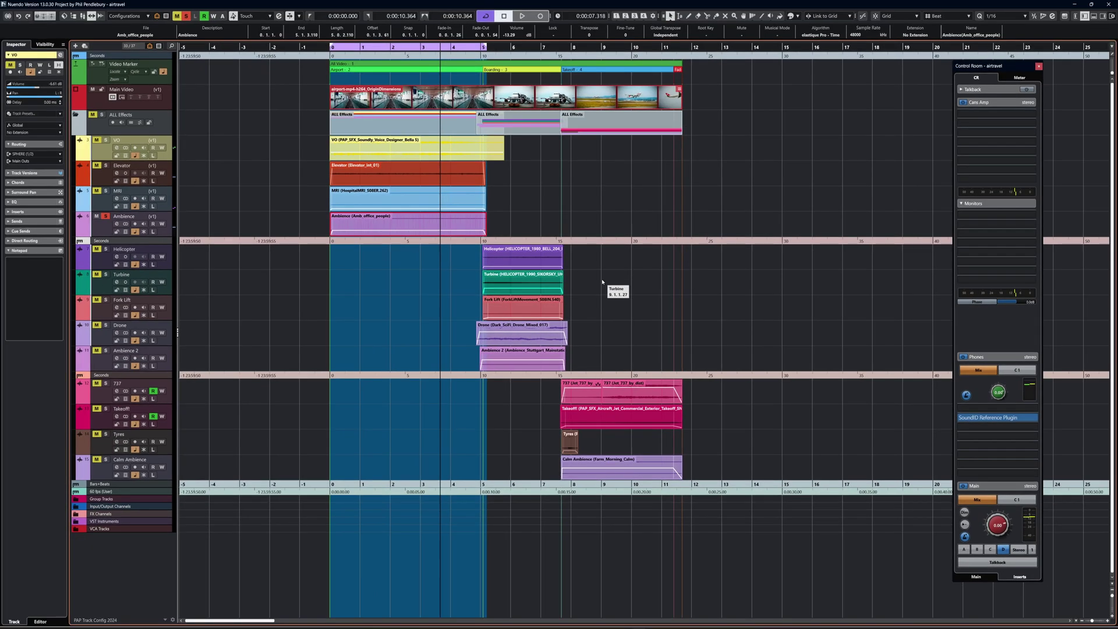
# - Set the extension of the selected Ambience event to No Extension
pyautogui.rightClick(418, 227)
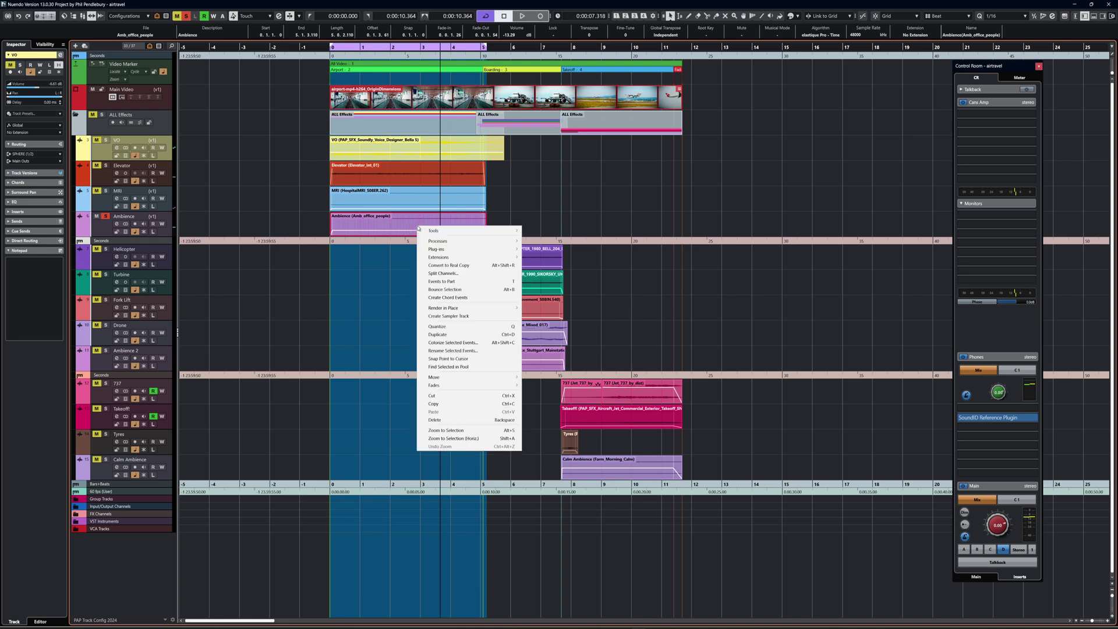
pyautogui.click(392, 302)
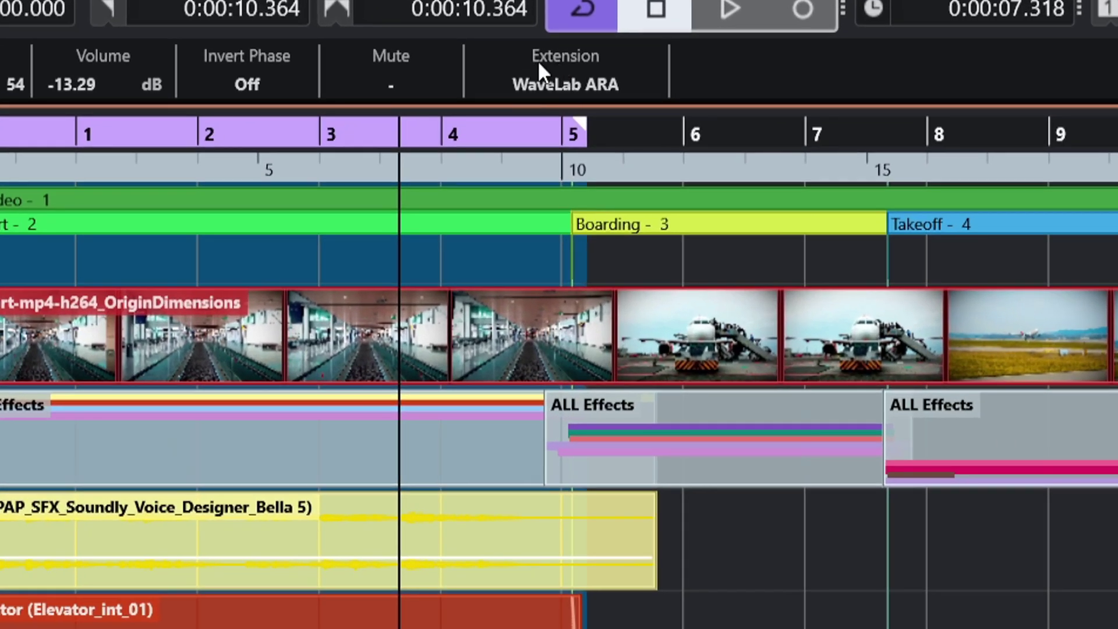
pyautogui.click(572, 79)
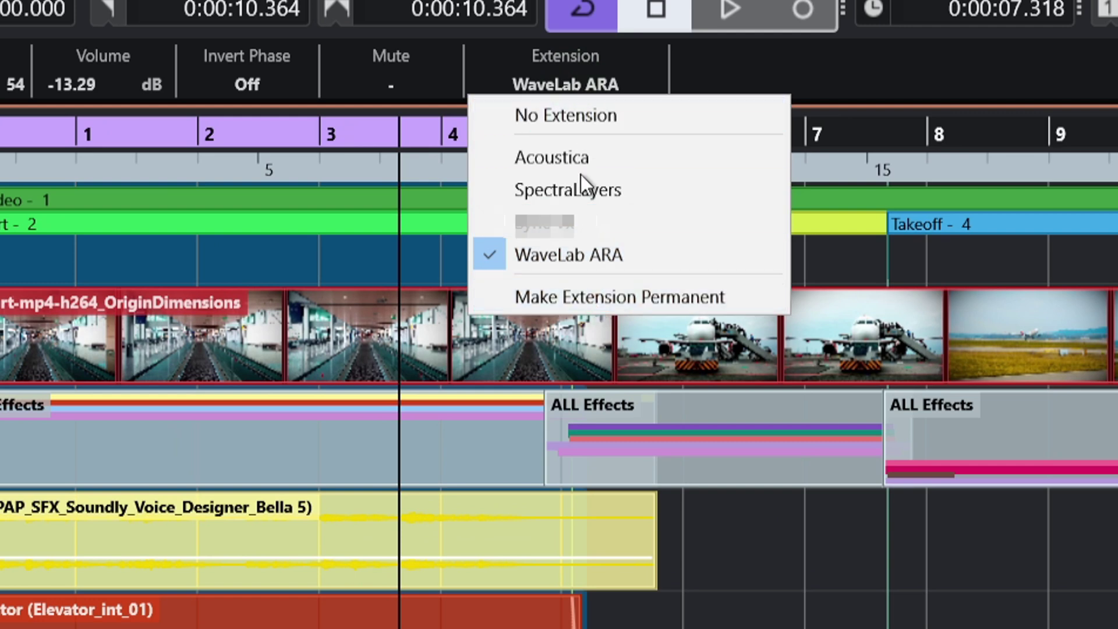
pyautogui.click(571, 116)
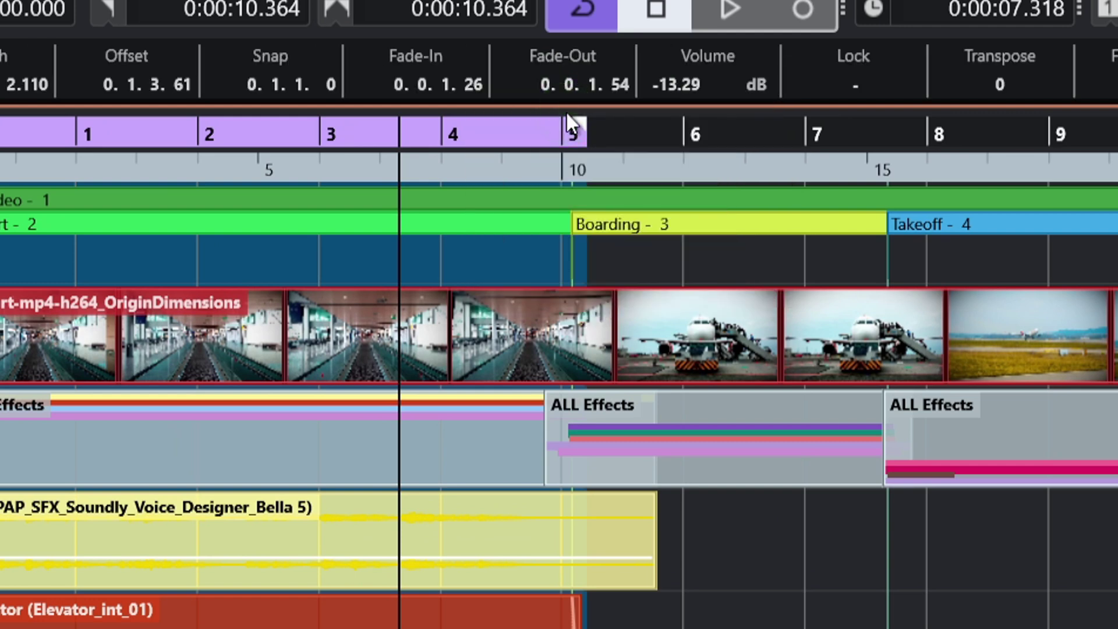
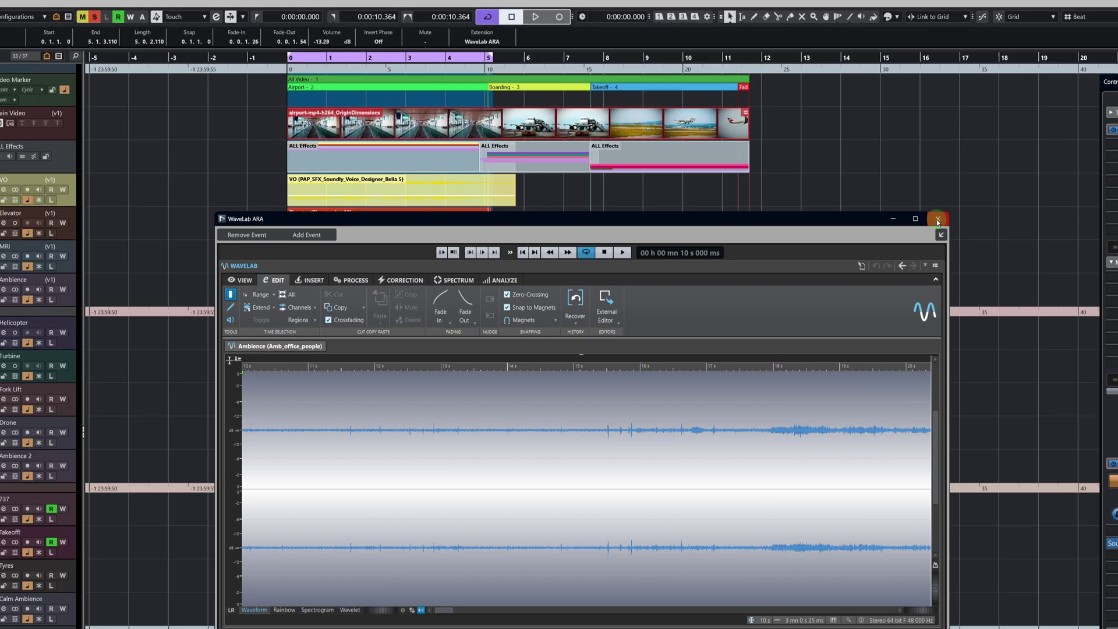
# - Close the WaveLab ARA editor, clear the selection and select the Ambience event again
pyautogui.click(828, 171)
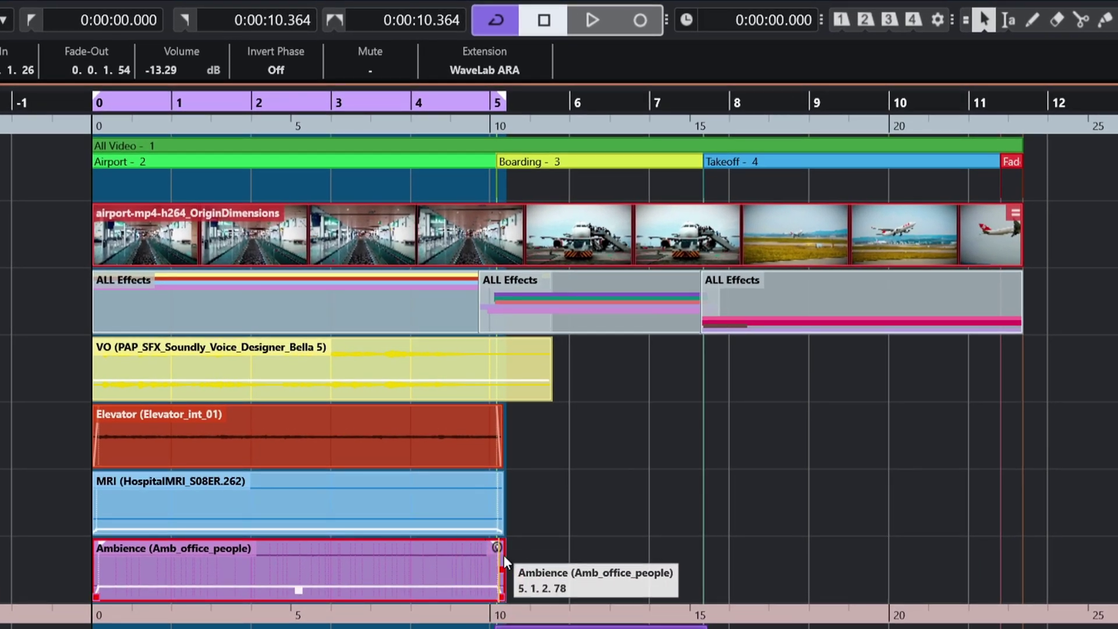
pyautogui.hotkey('ctrl', 'shift', 'a')
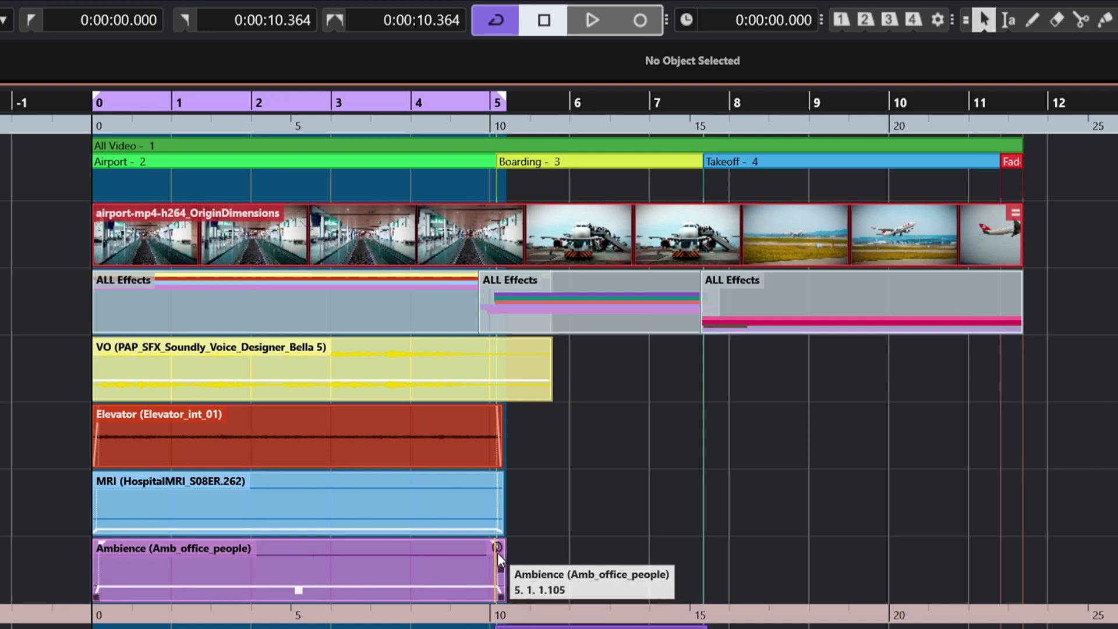
pyautogui.click(359, 572)
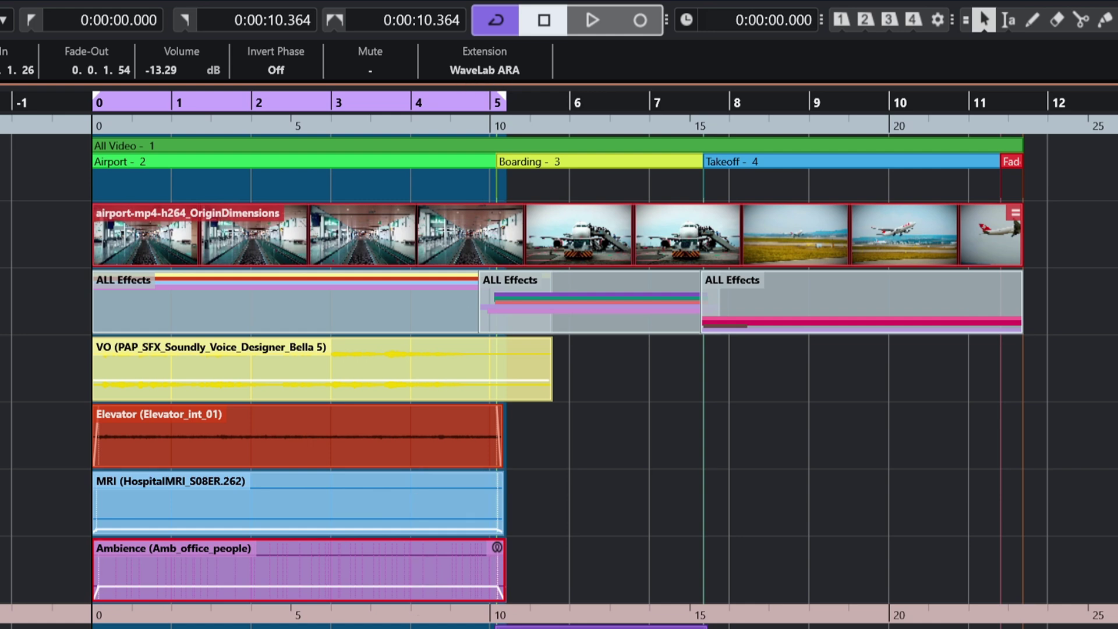
# - Open the MRI (HospitalMRI_S08ER.262) event in the Sample Editor for comparison and close it
pyautogui.press('Escape')
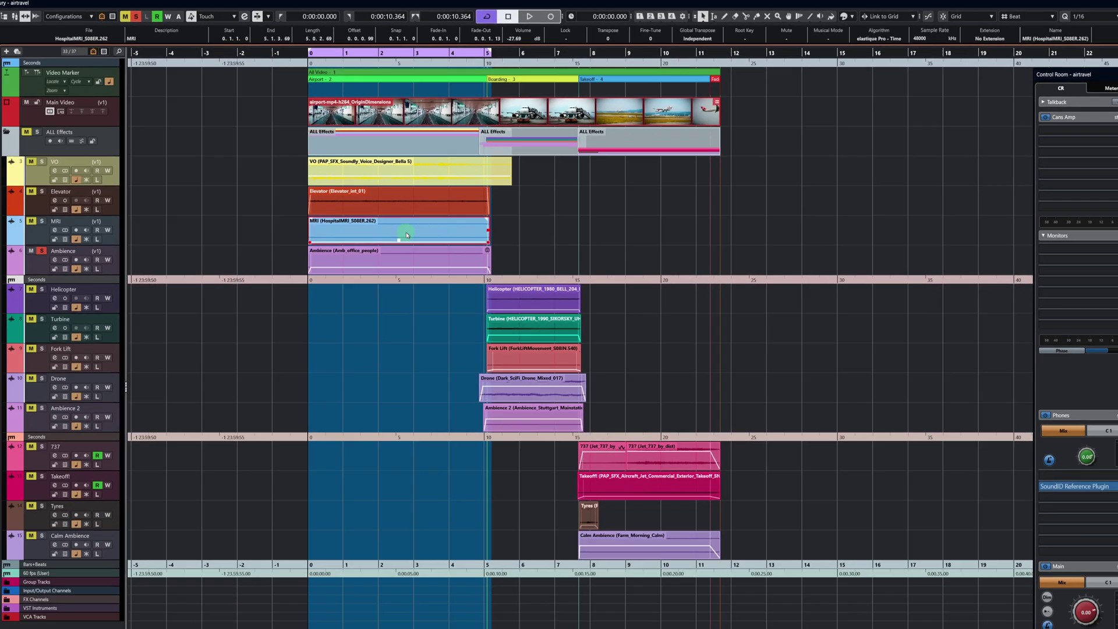
pyautogui.doubleClick(314, 507)
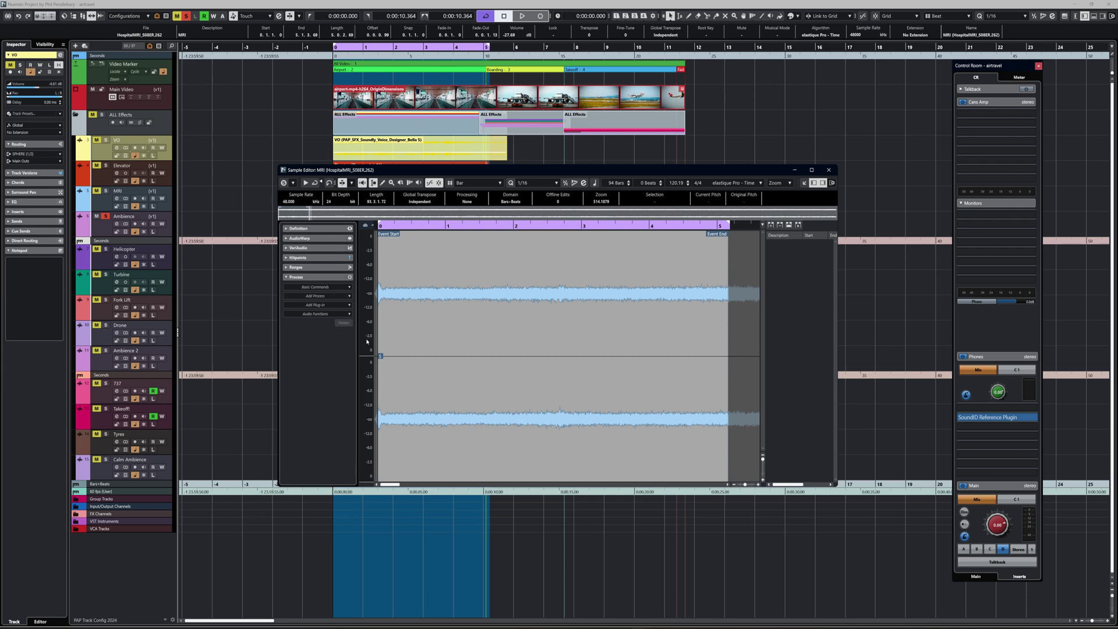
pyautogui.click(829, 170)
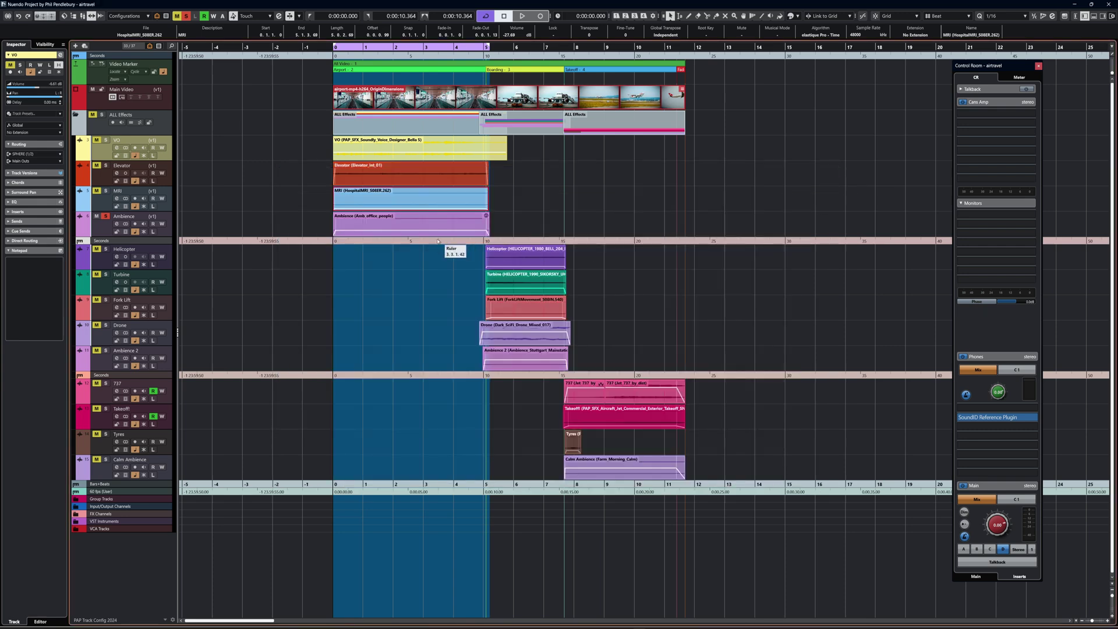
# - Open the Ambience event in the WaveLab ARA editor and briefly view the Bleep Censor settings
pyautogui.doubleClick(387, 221)
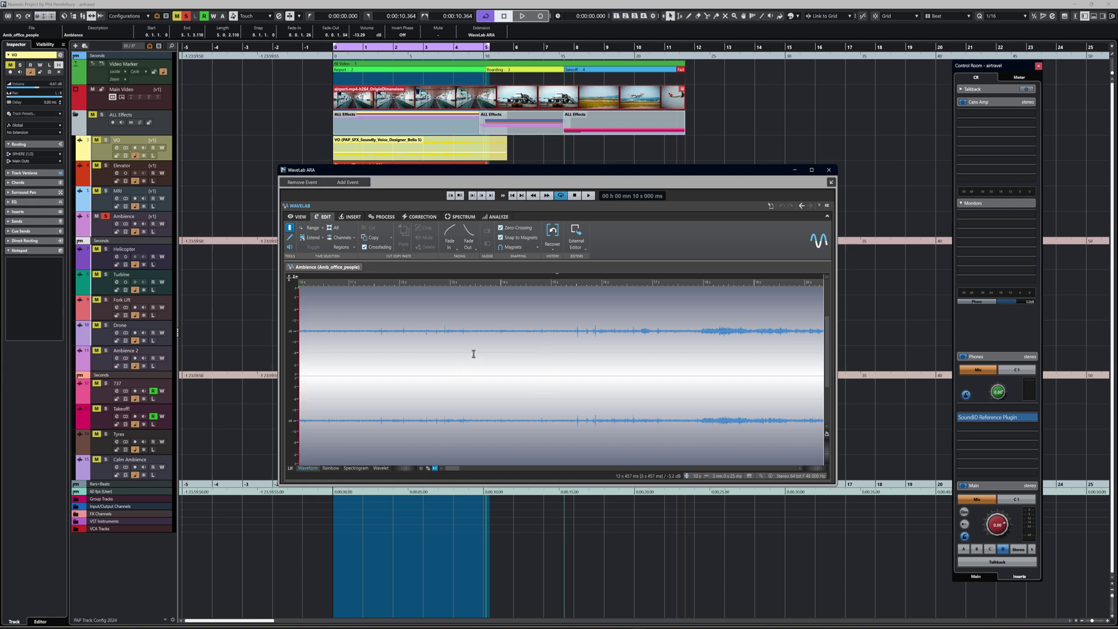
pyautogui.click(350, 217)
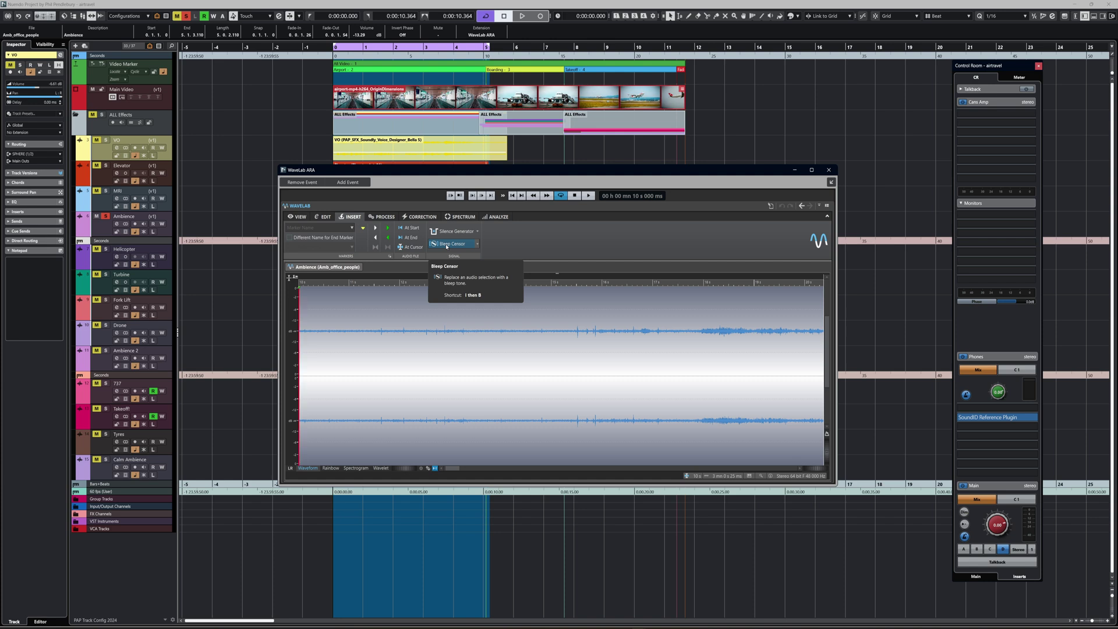
pyautogui.click(448, 244)
pyautogui.click(564, 275)
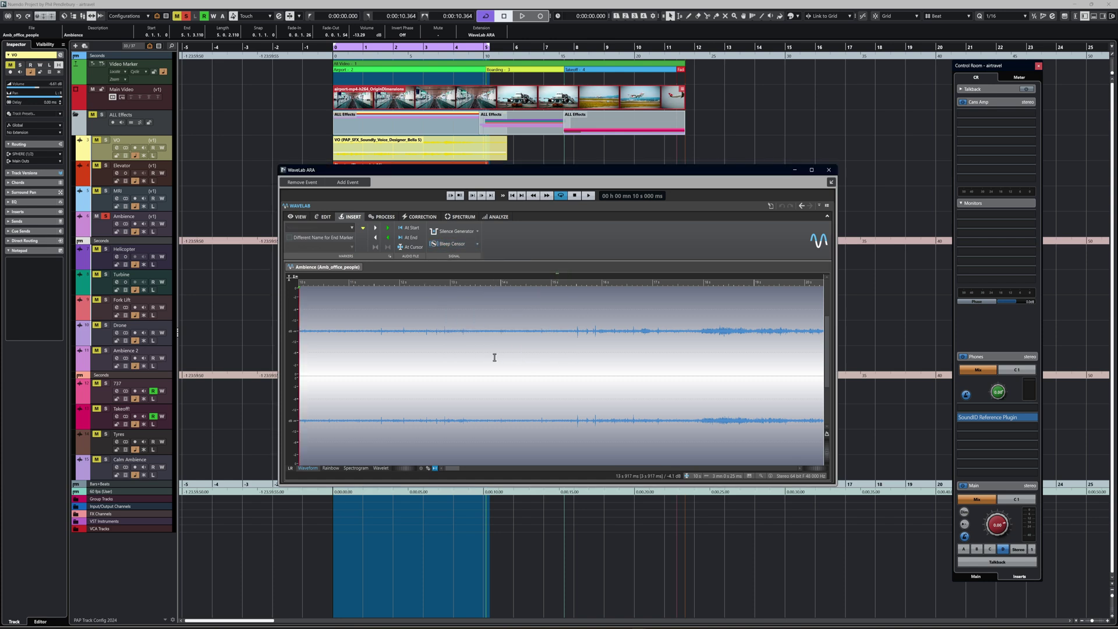
# - Replace a range of about 1.5 s, starting near 13 s in the Ambience waveform, with the PAP Slow Bleep censor tone at 440 Hz
pyautogui.moveTo(453, 355); pyautogui.dragTo(528, 355)
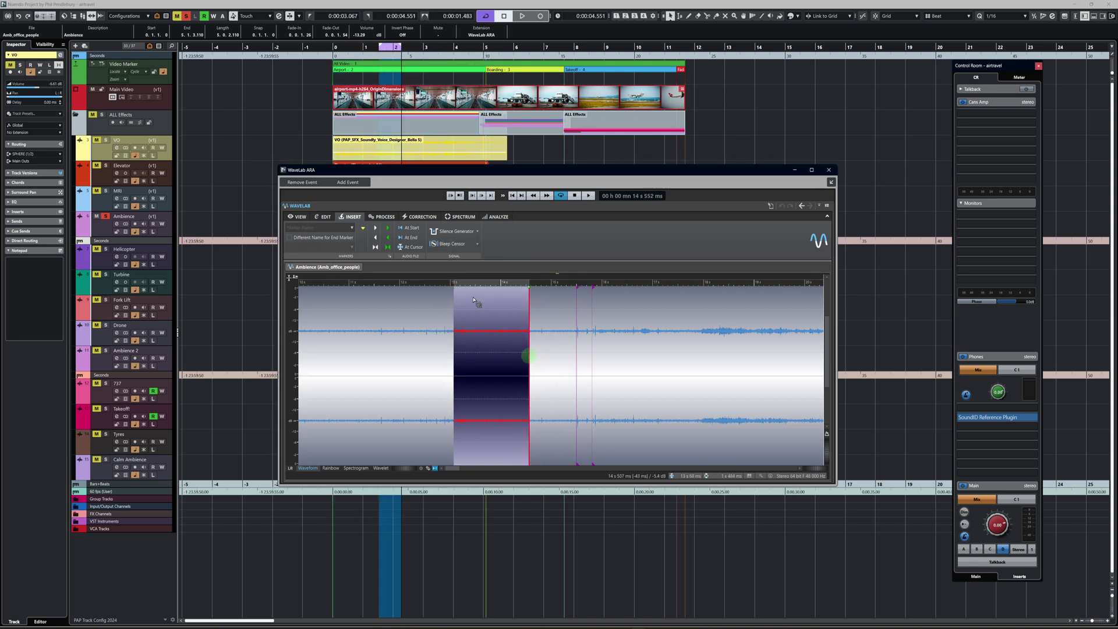
pyautogui.click(453, 244)
pyautogui.click(551, 353)
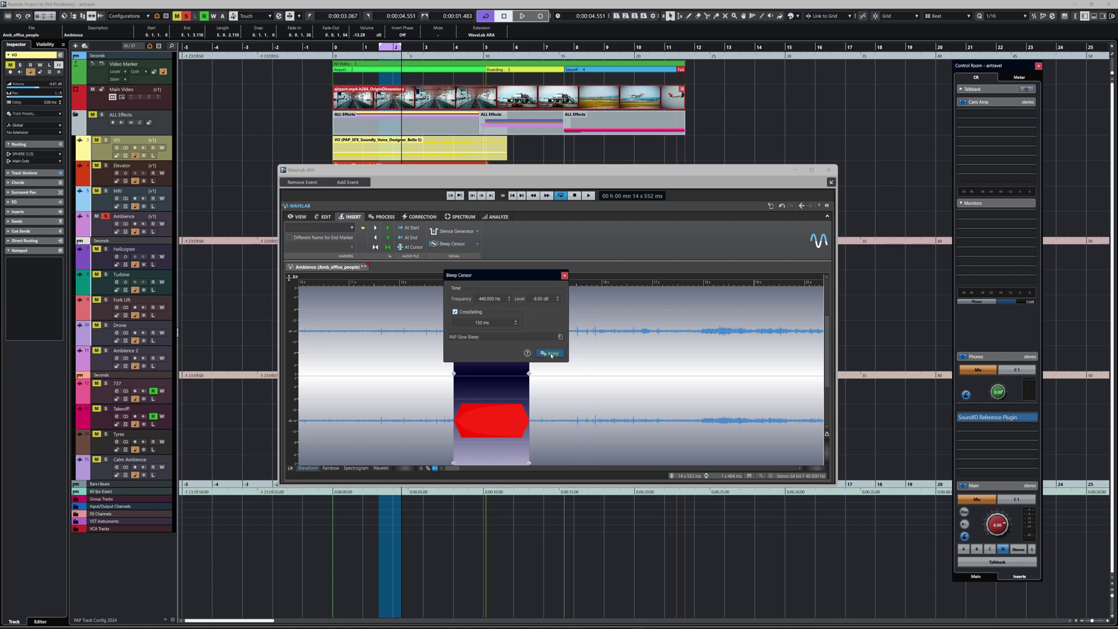
pyautogui.click(565, 278)
# - Play the Ambience waveform from about 12.1 s through the bleep passage, then stop
pyautogui.click(427, 369)
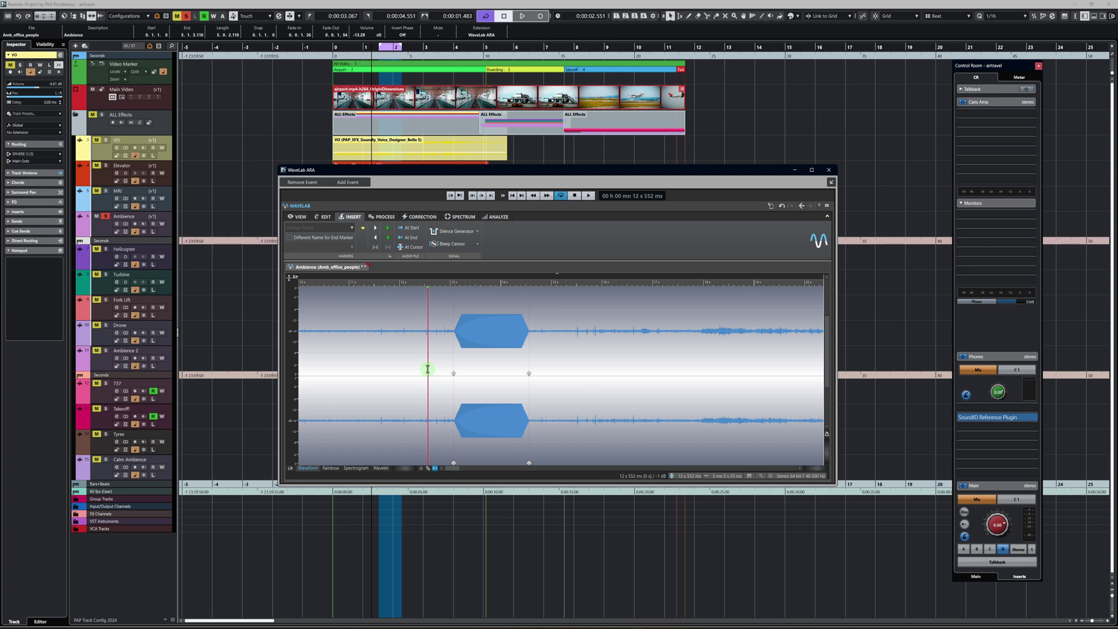
pyautogui.click(408, 365)
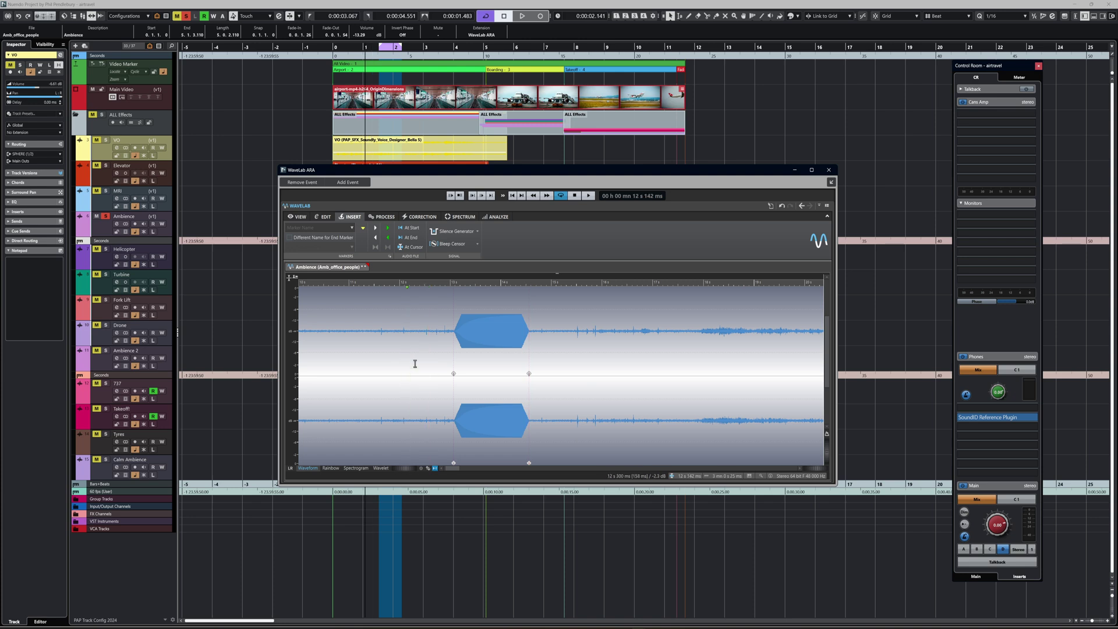
pyautogui.press('space')
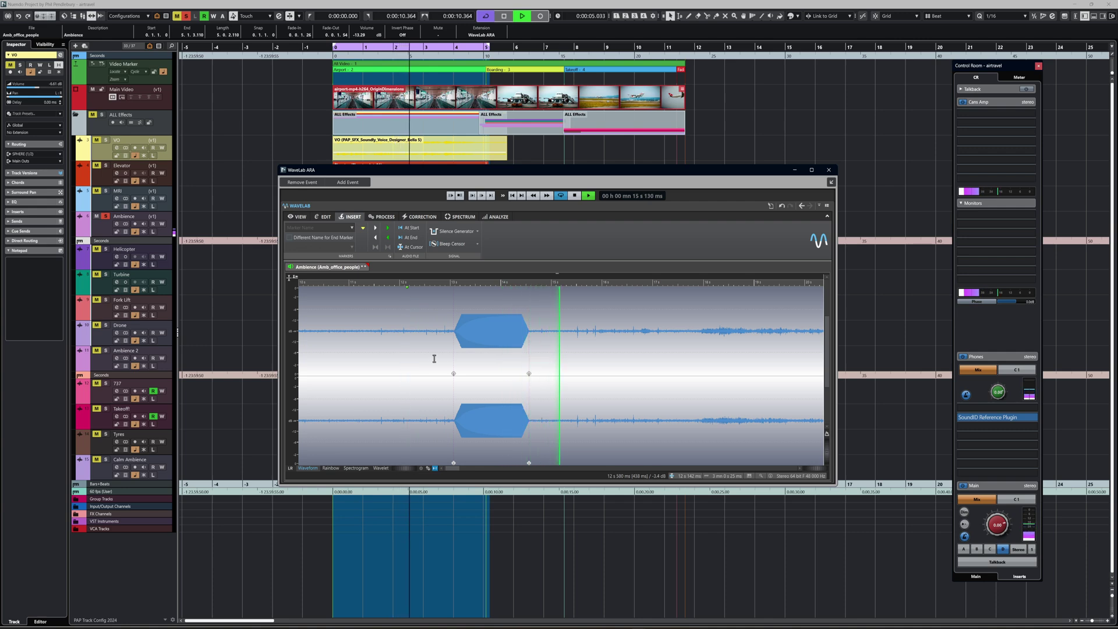
pyautogui.press('space')
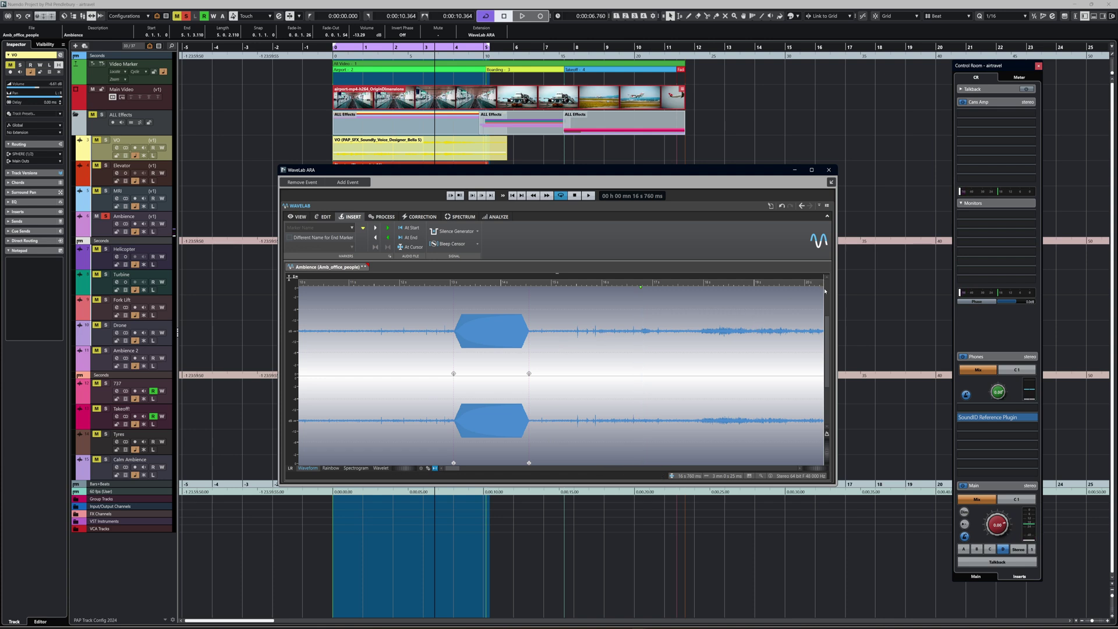
# - Close the WaveLab ARA editor, play the project from about 3.5 s through the bleep, and stop with the cursor at zero
pyautogui.click(829, 170)
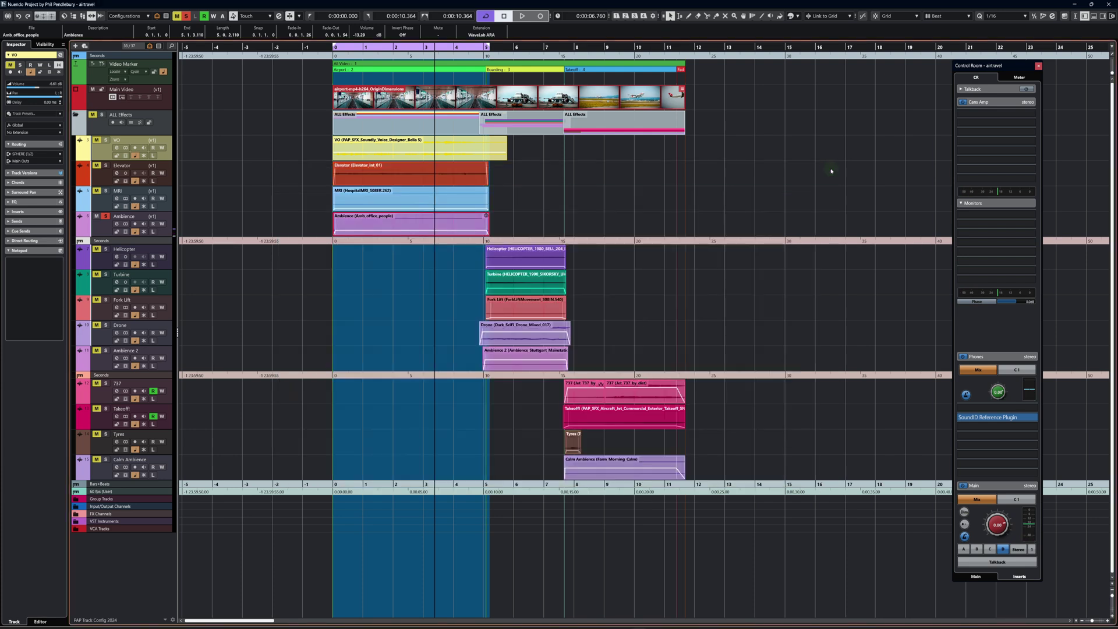
pyautogui.press('KP_Subtract')
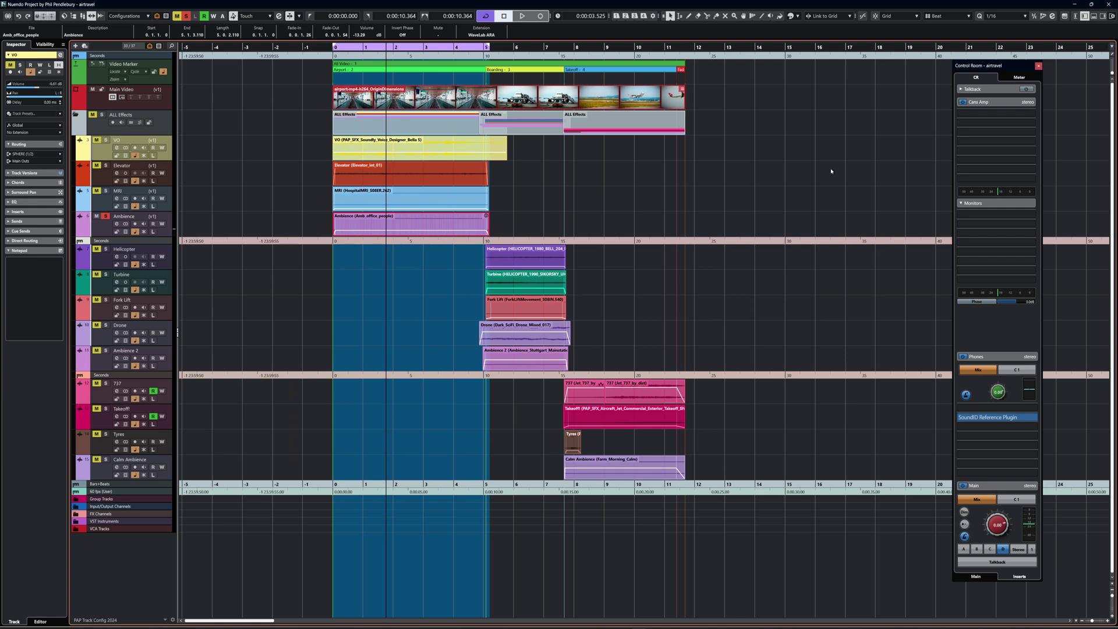
pyautogui.press('space')
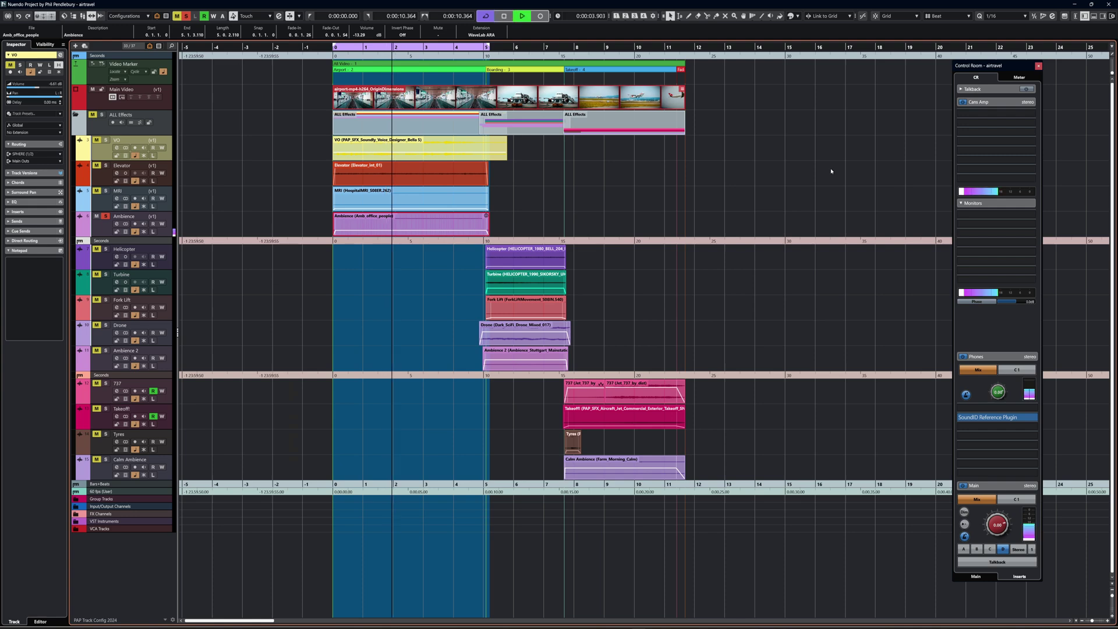
pyautogui.press('KP_Subtract')
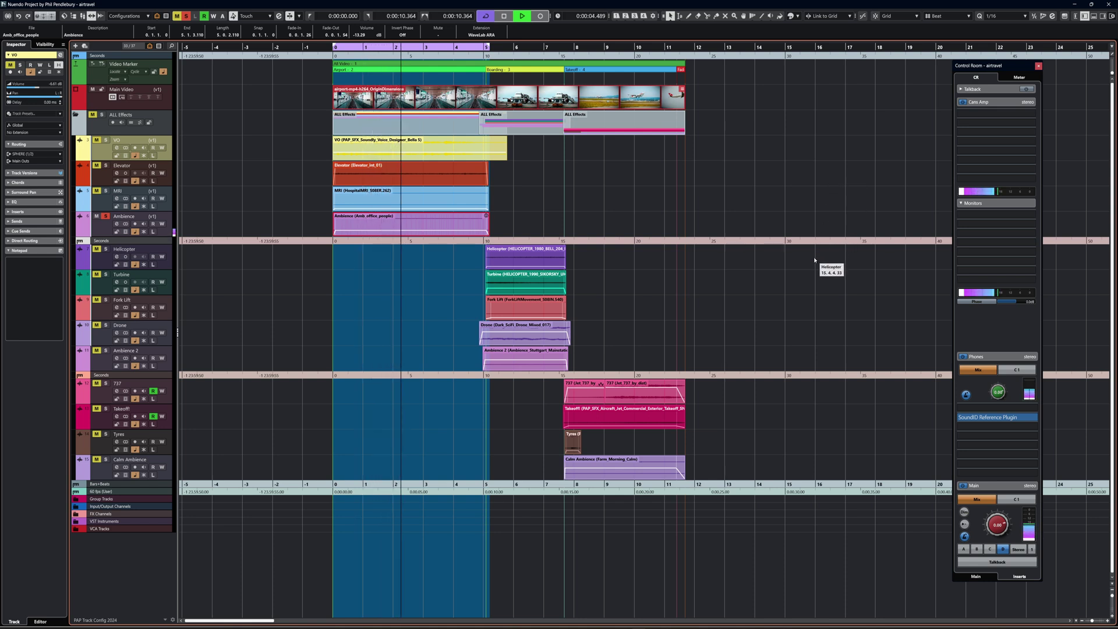
pyautogui.press('space')
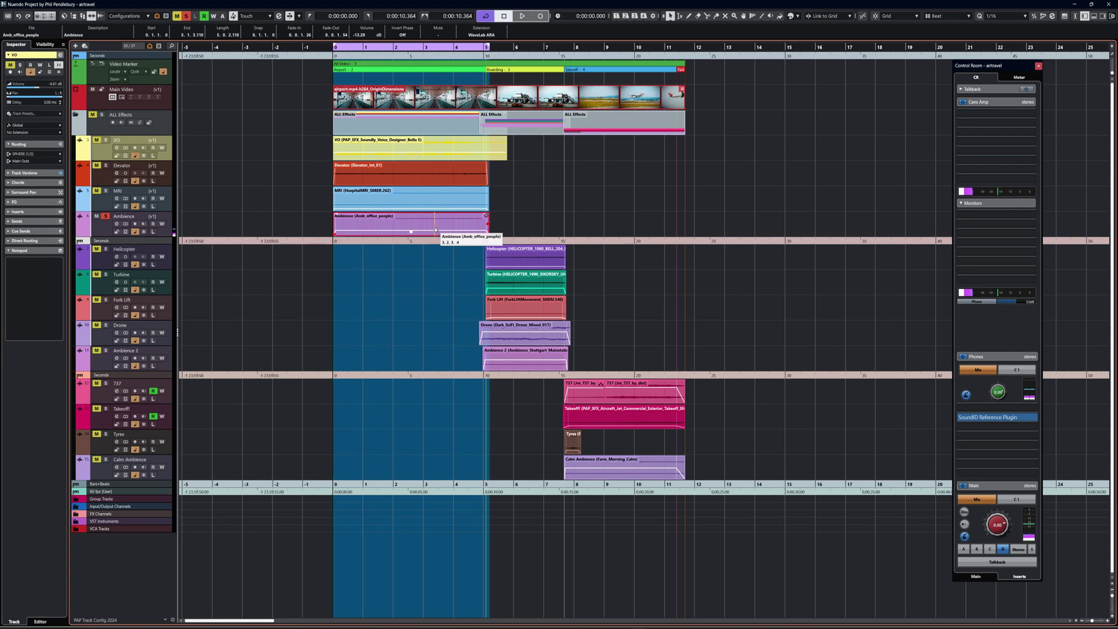
# - Reopen the Ambience event in the WaveLab ARA editor to check the bleep edit, then close the editor
pyautogui.doubleClick(435, 230)
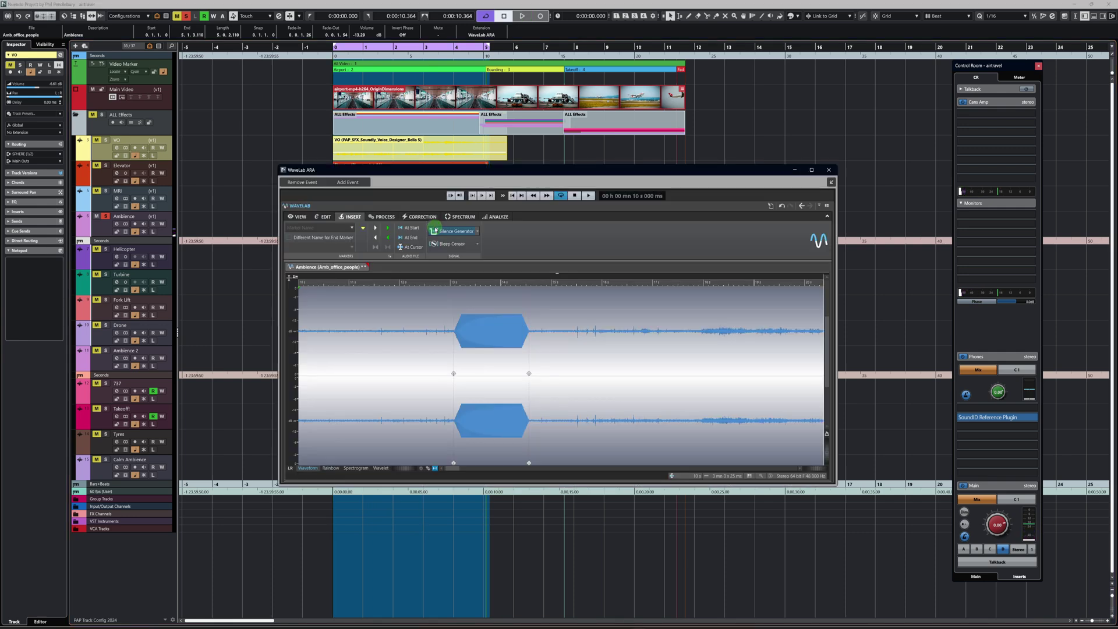
pyautogui.click(829, 171)
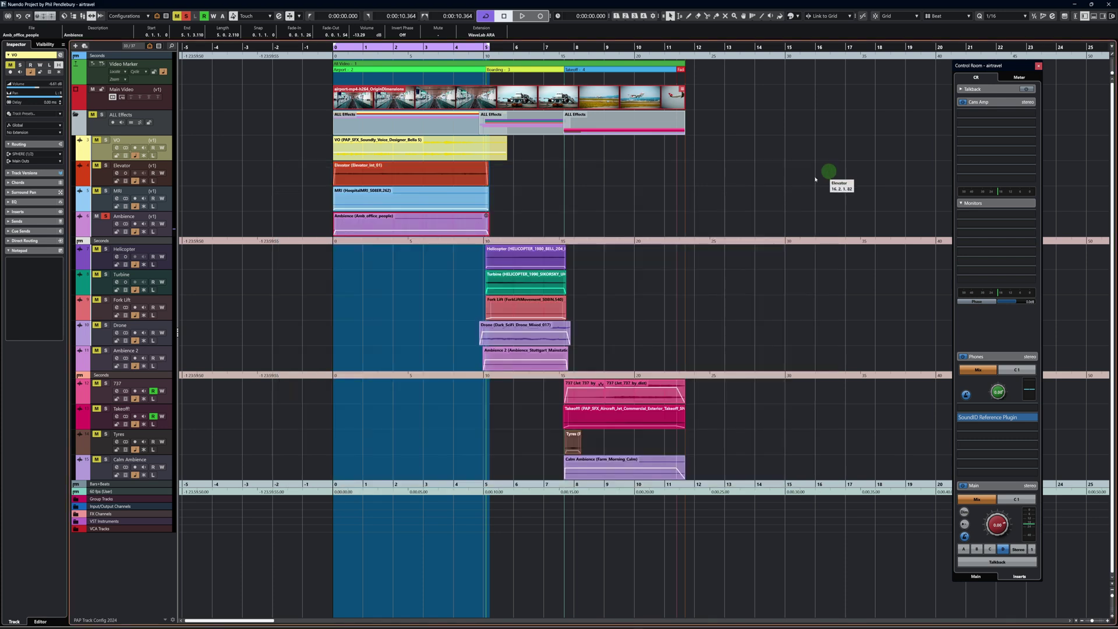
pyautogui.rightClick(469, 225)
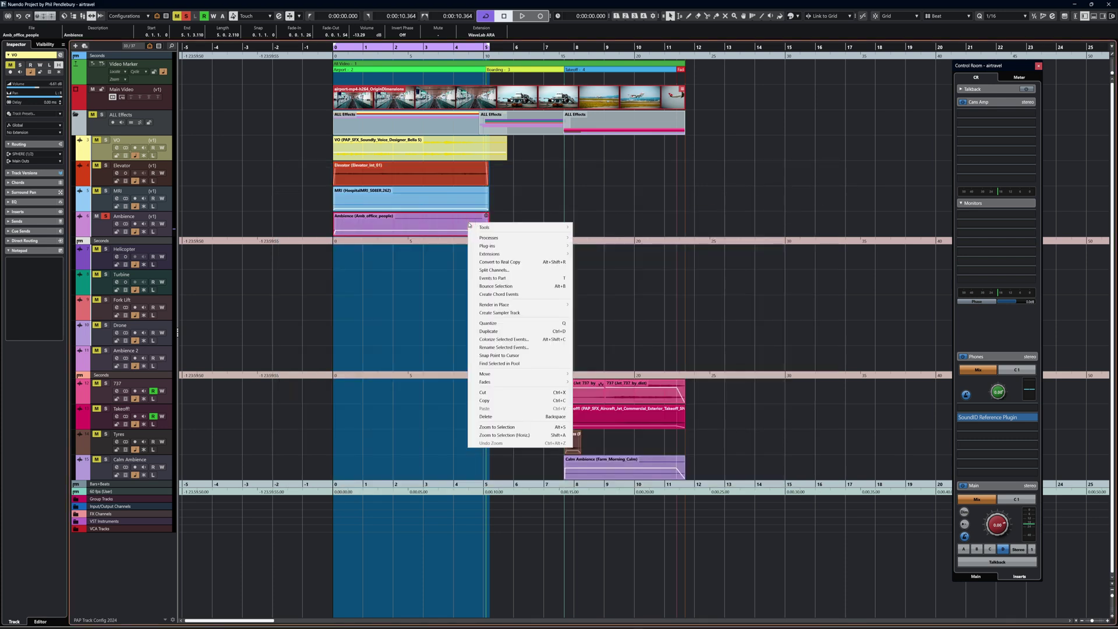
pyautogui.click(244, 202)
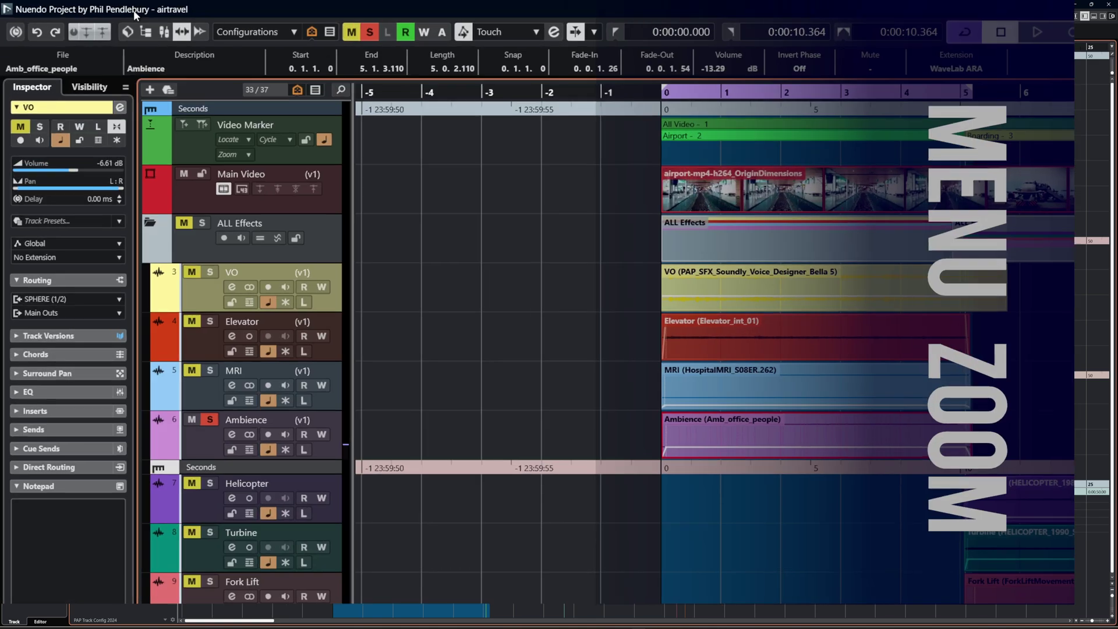
# - Show the main menu bar of the airtravel project window
pyautogui.rightClick(68, 7)
pyautogui.click(121, 10)
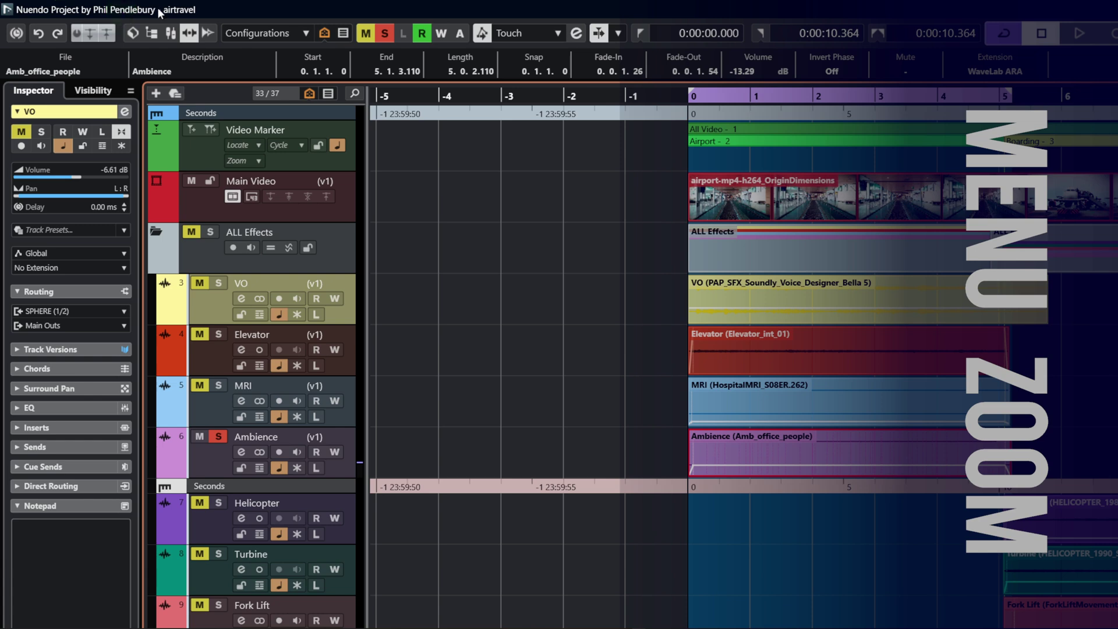
pyautogui.moveTo(163, 15)
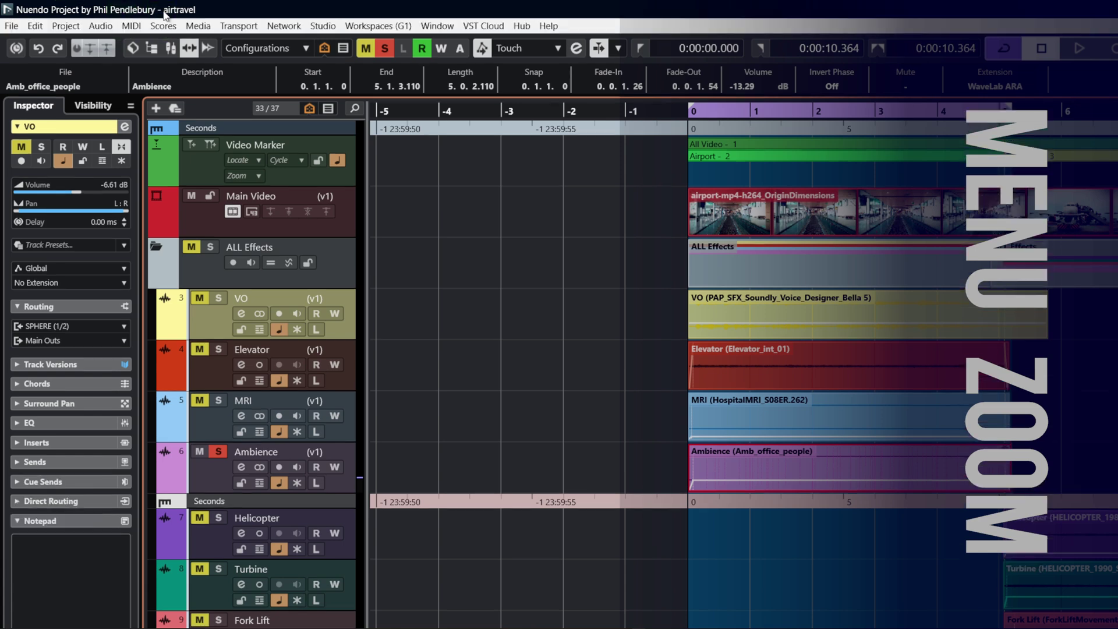
# - Make the WaveLab ARA extension permanent on the Ambience event
pyautogui.click(102, 27)
pyautogui.moveTo(174, 506)
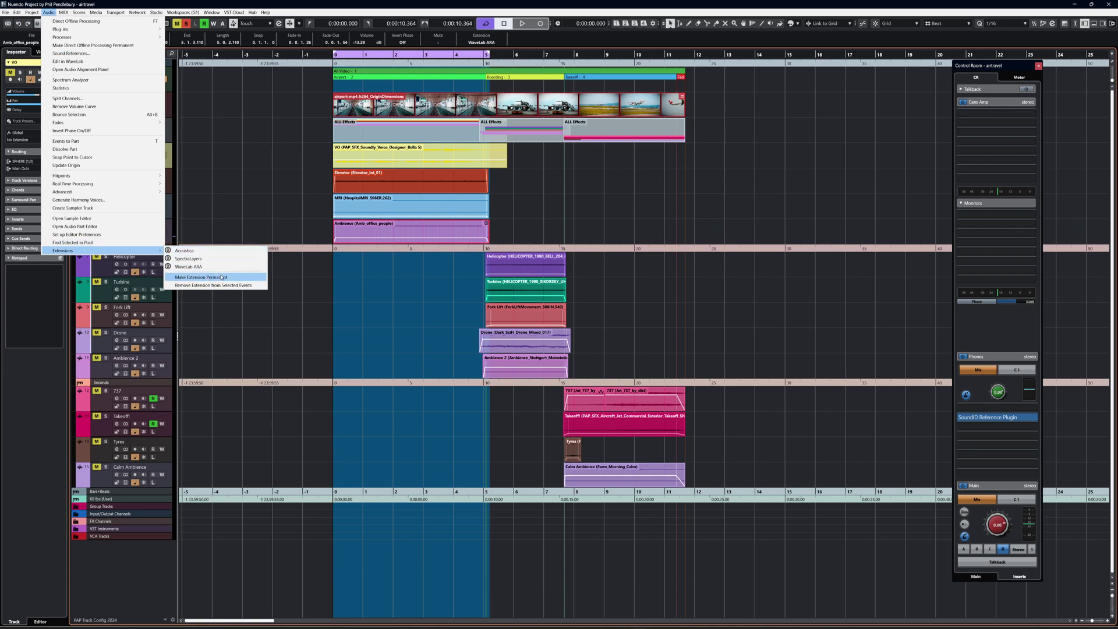
pyautogui.click(457, 309)
pyautogui.rightClick(439, 228)
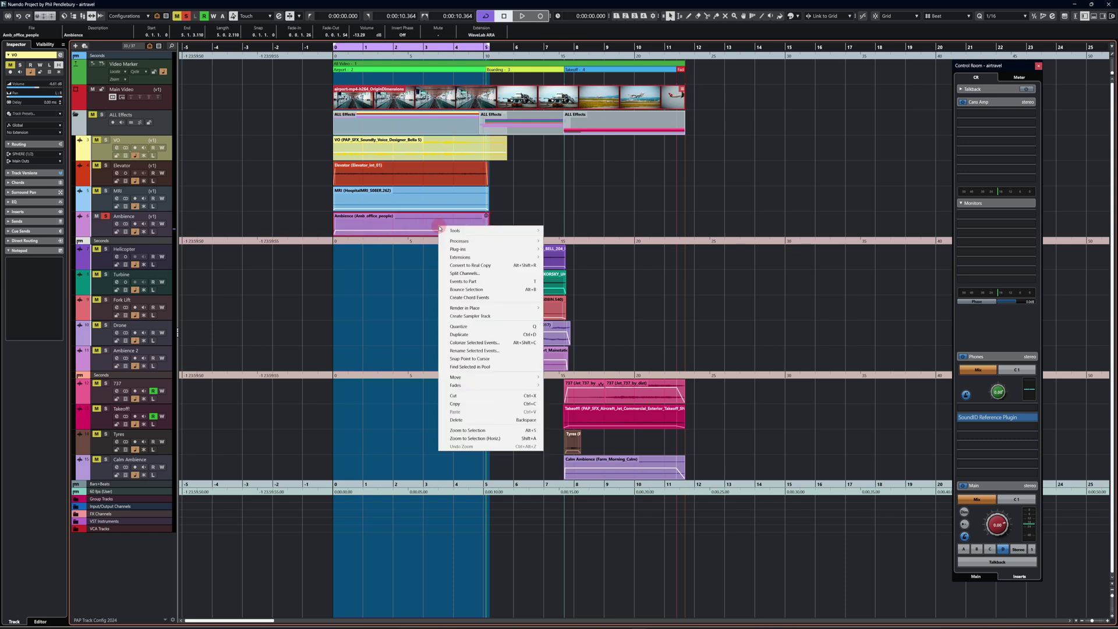
pyautogui.moveTo(473, 257)
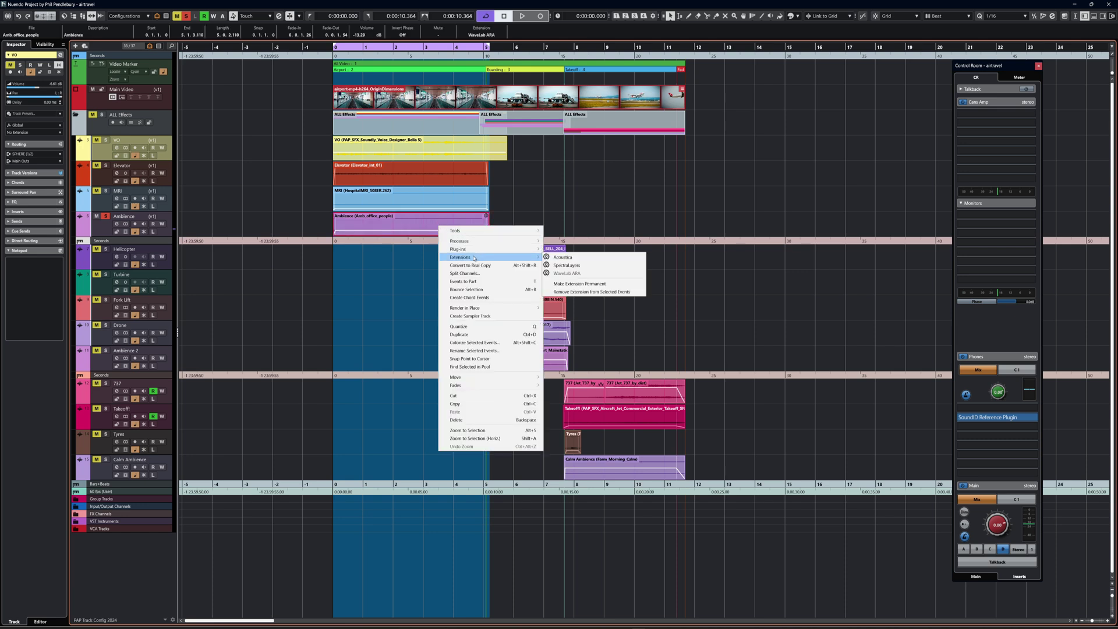
pyautogui.click(579, 284)
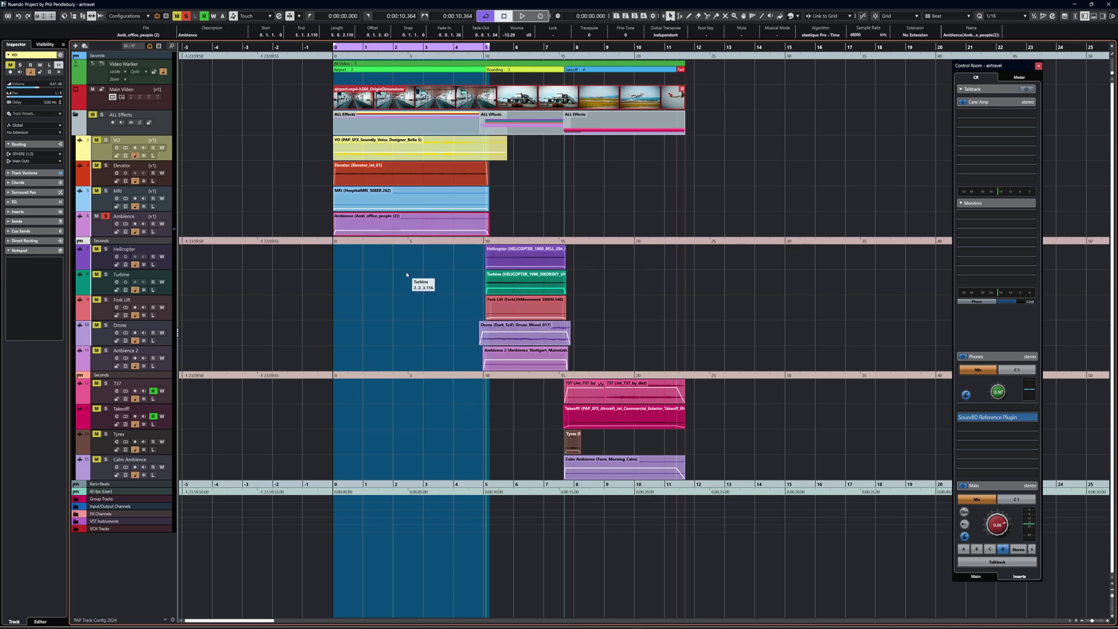
# - Open the Ambience event in the Sample Editor, play it through the bleep, then stop and close the editor
pyautogui.doubleClick(394, 226)
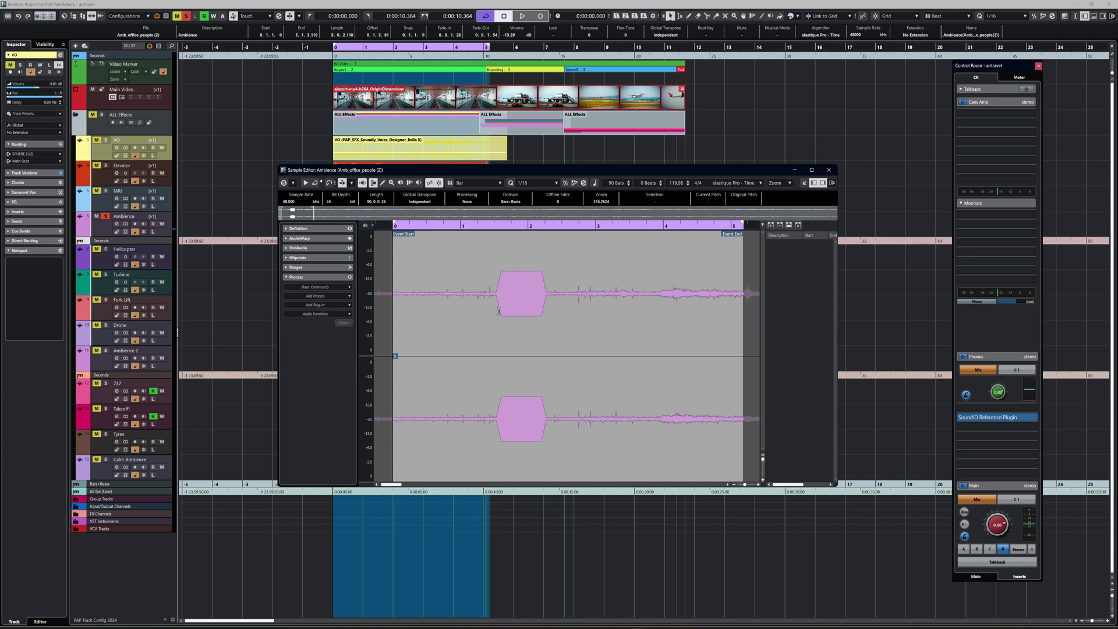
pyautogui.click(449, 317)
pyautogui.press('space')
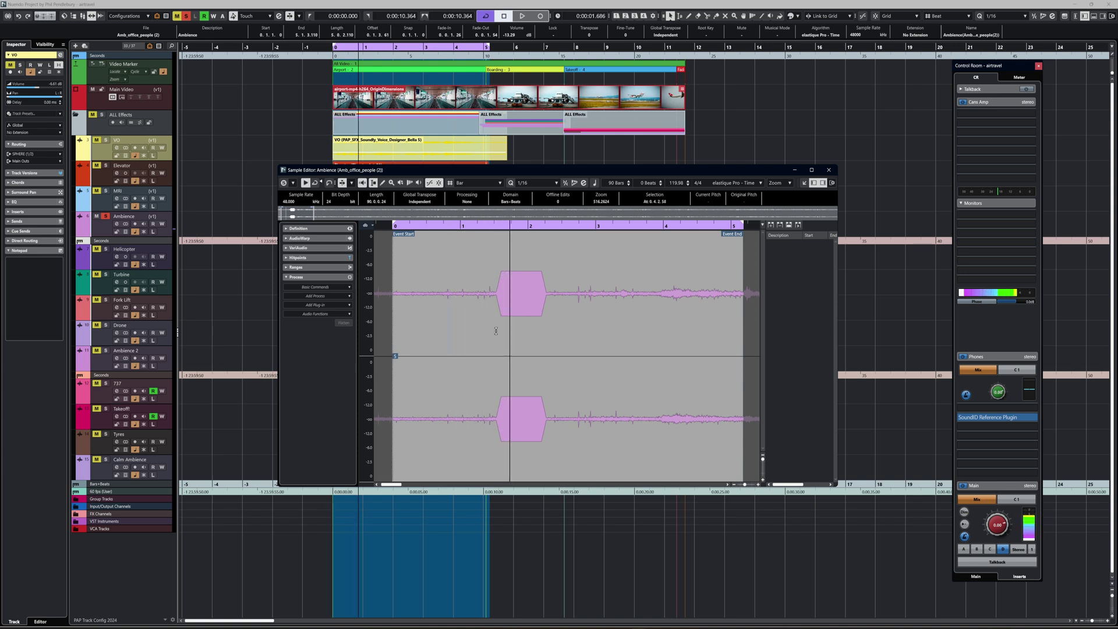
pyautogui.press('space')
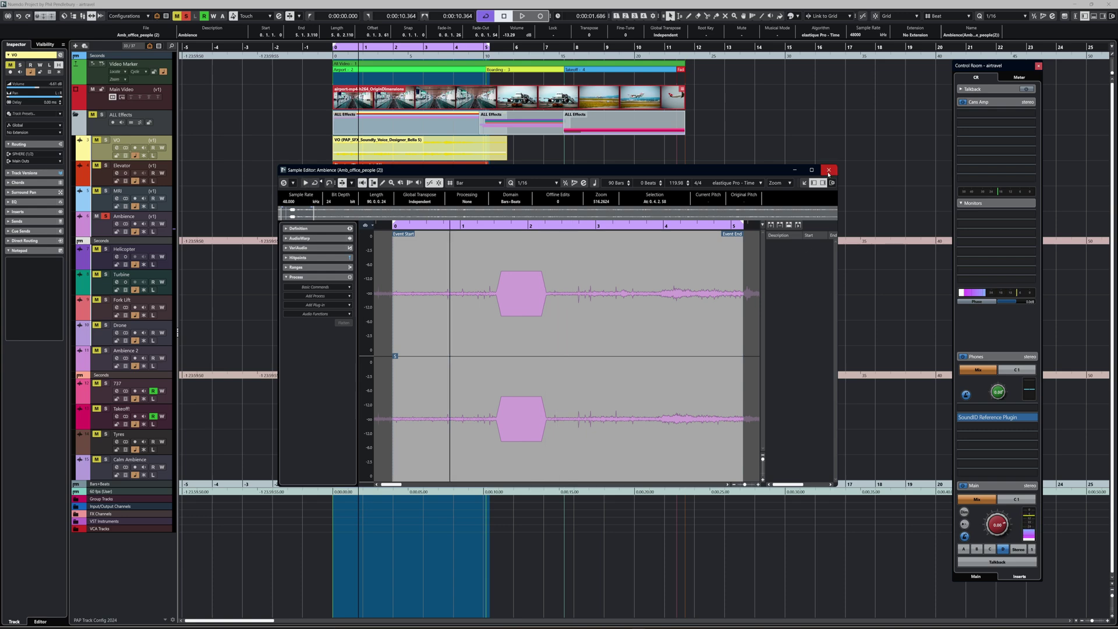
pyautogui.click(828, 170)
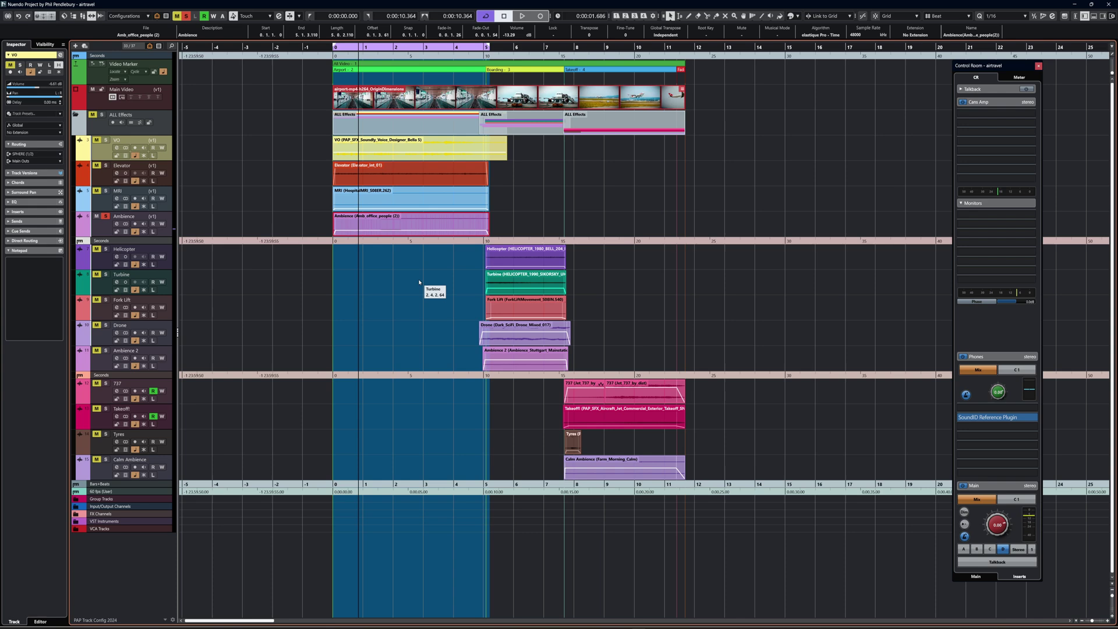
# - Undo the extension changes on the Ambience event
pyautogui.hotkey('ctrl', 'z')
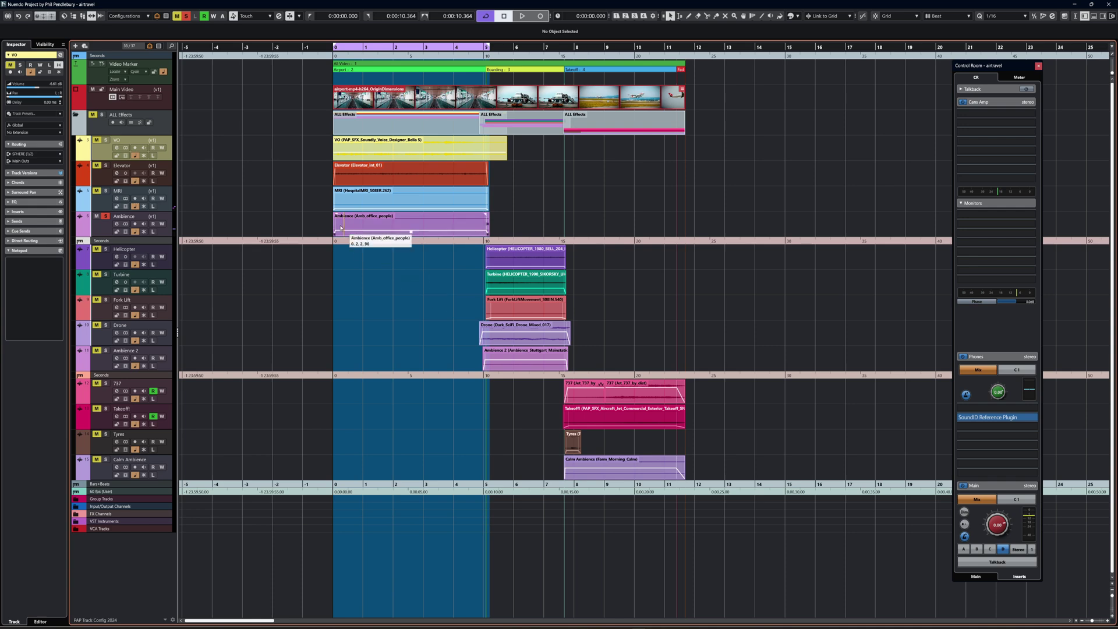
# - Play the soloed Elevator, MRI and Ambience tracks from the start, briefly showing the video player, then stop
pyautogui.moveTo(315, 202); pyautogui.dragTo(431, 225)
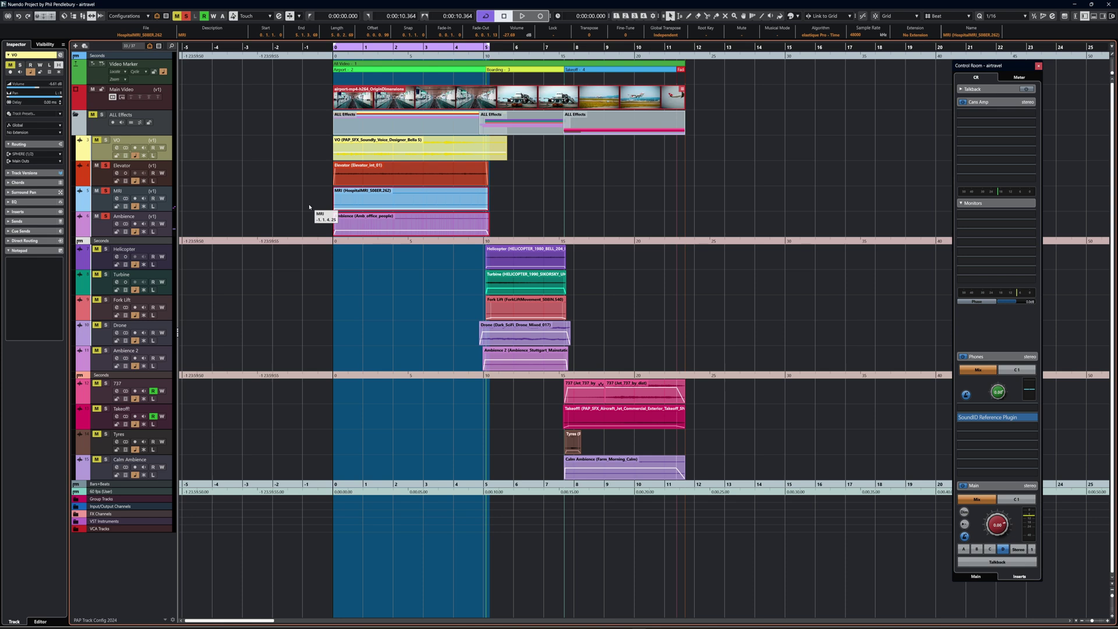
pyautogui.press('space')
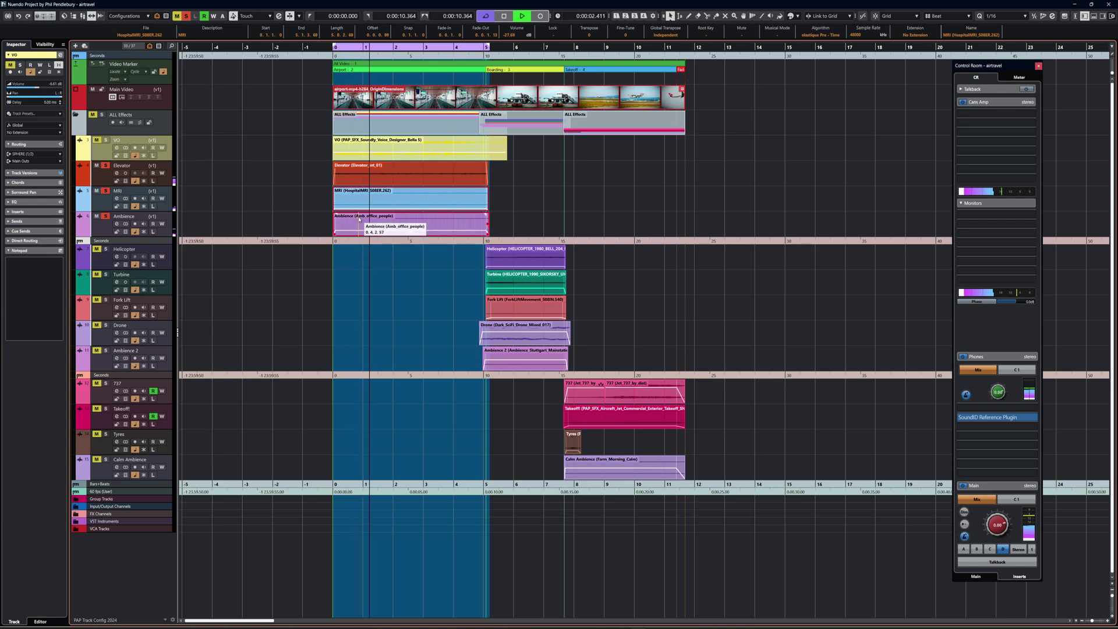
pyautogui.press('F8')
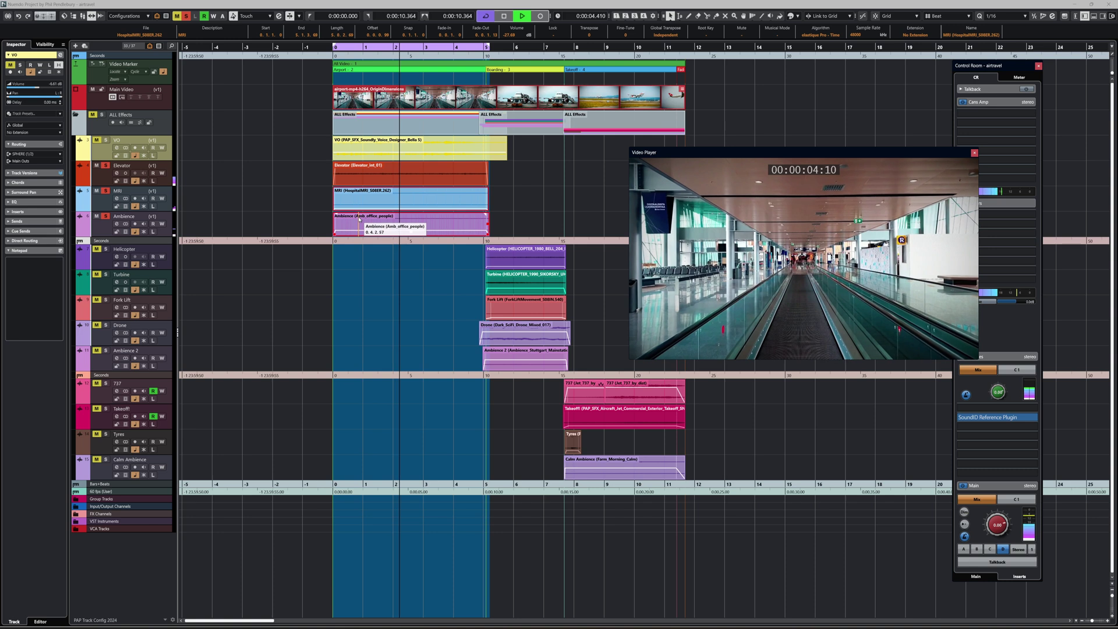
pyautogui.press('F8')
pyautogui.press('space')
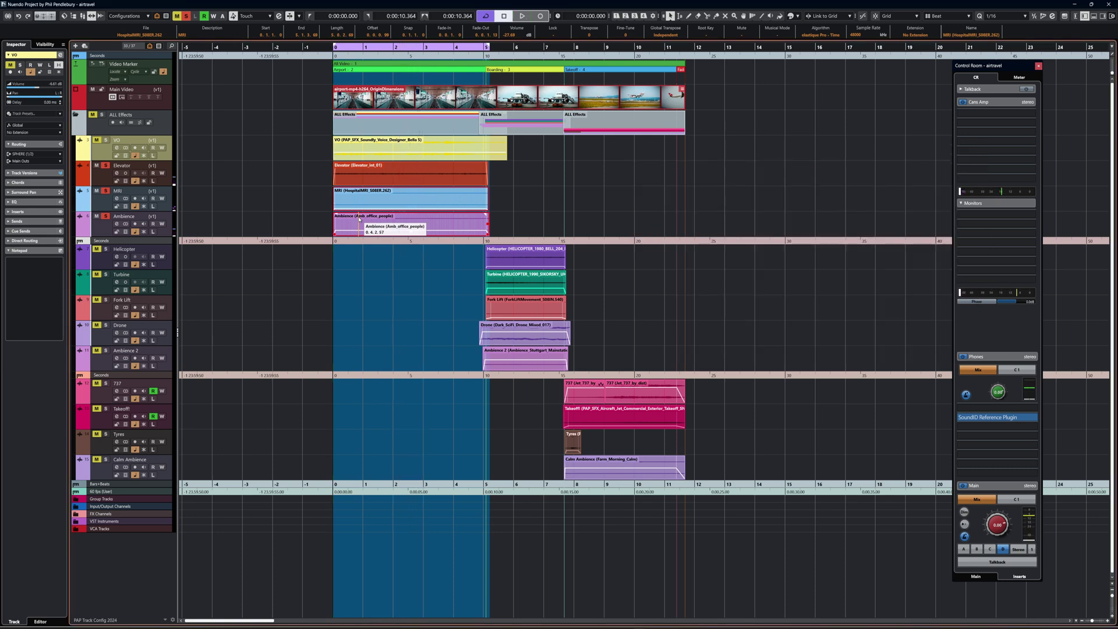
# - Select the Elevator, MRI and Ambience events together and apply the WaveLab ARA extension to them
pyautogui.moveTo(309, 172); pyautogui.dragTo(450, 228)
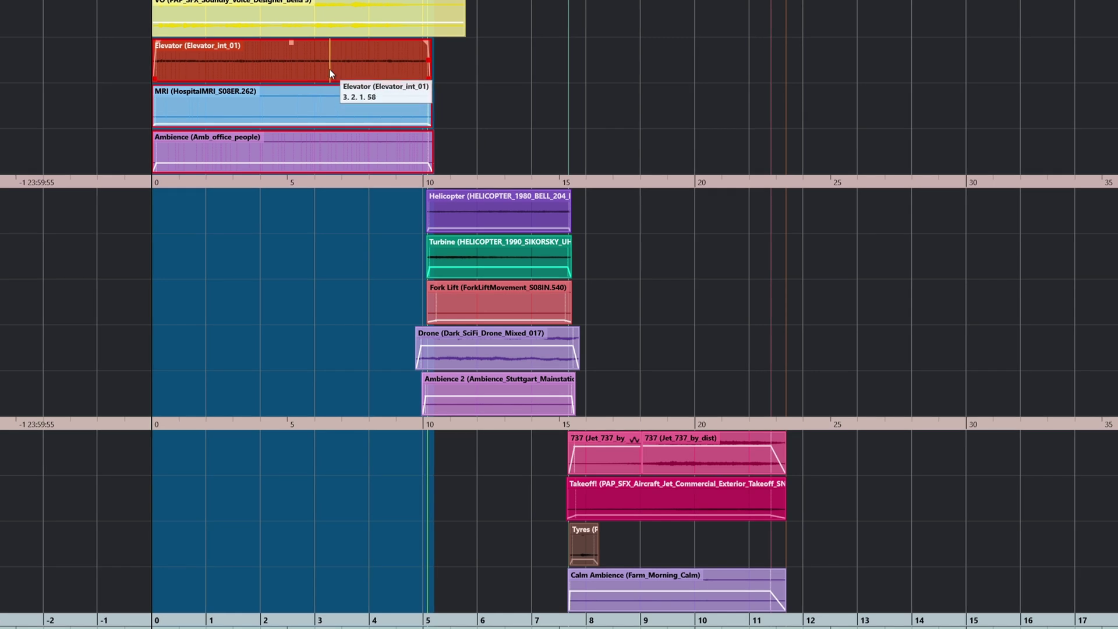
pyautogui.rightClick(316, 65)
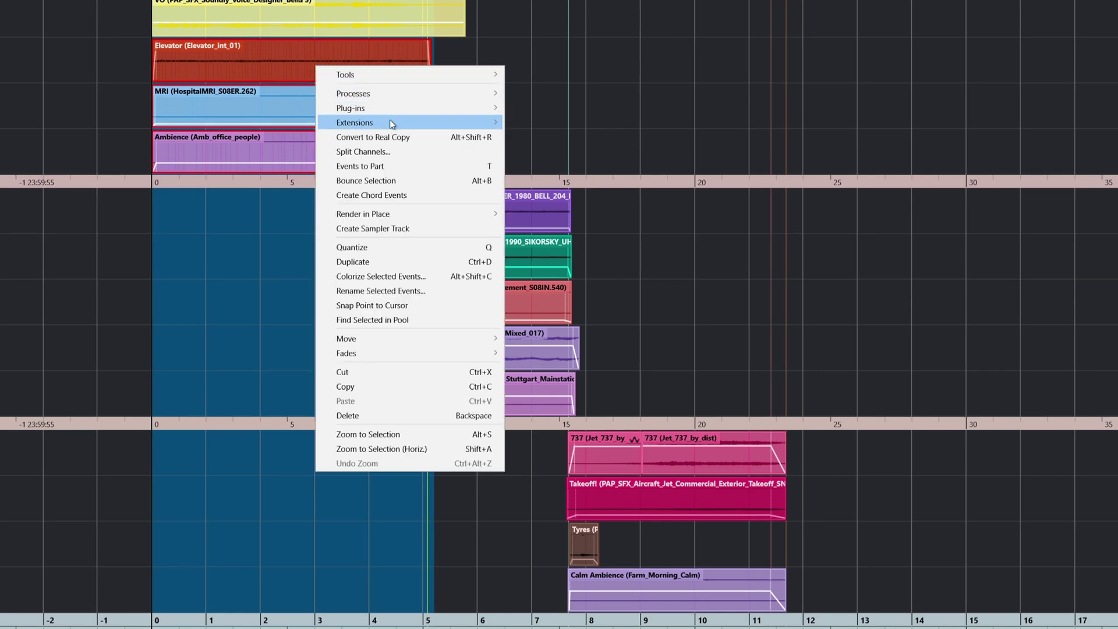
pyautogui.moveTo(390, 121)
pyautogui.click(547, 151)
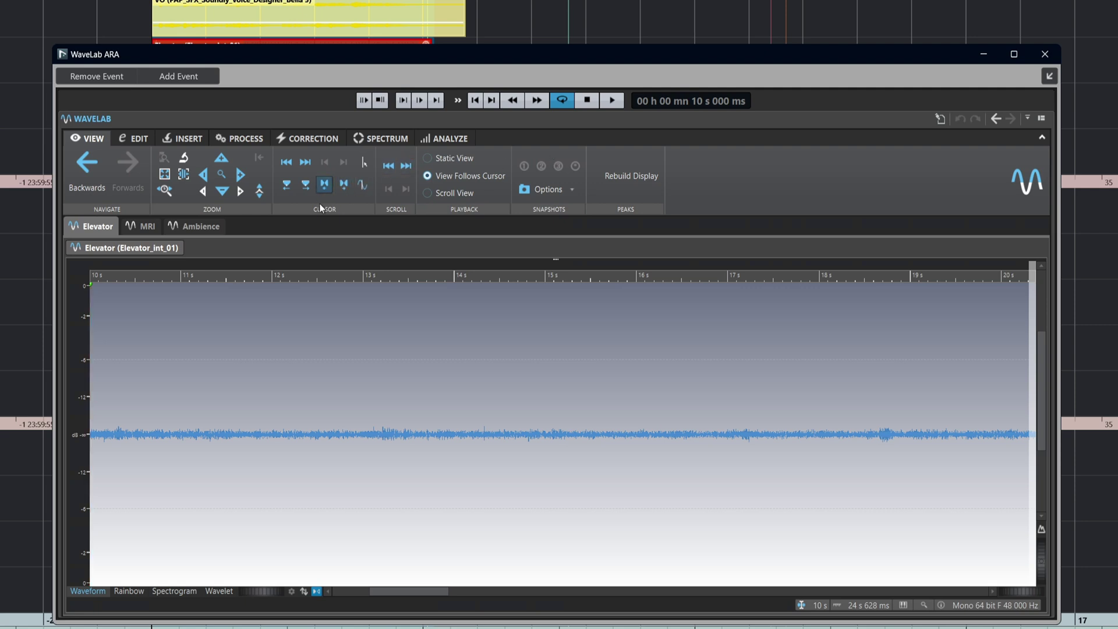
# - View the MRI, Ambience and Elevator waveforms in turn in the WaveLab ARA editor, then close it
pyautogui.moveTo(426, 58)
pyautogui.mouseDown()
pyautogui.moveTo(467, 60)
pyautogui.moveTo(427, 60)
pyautogui.mouseUp()
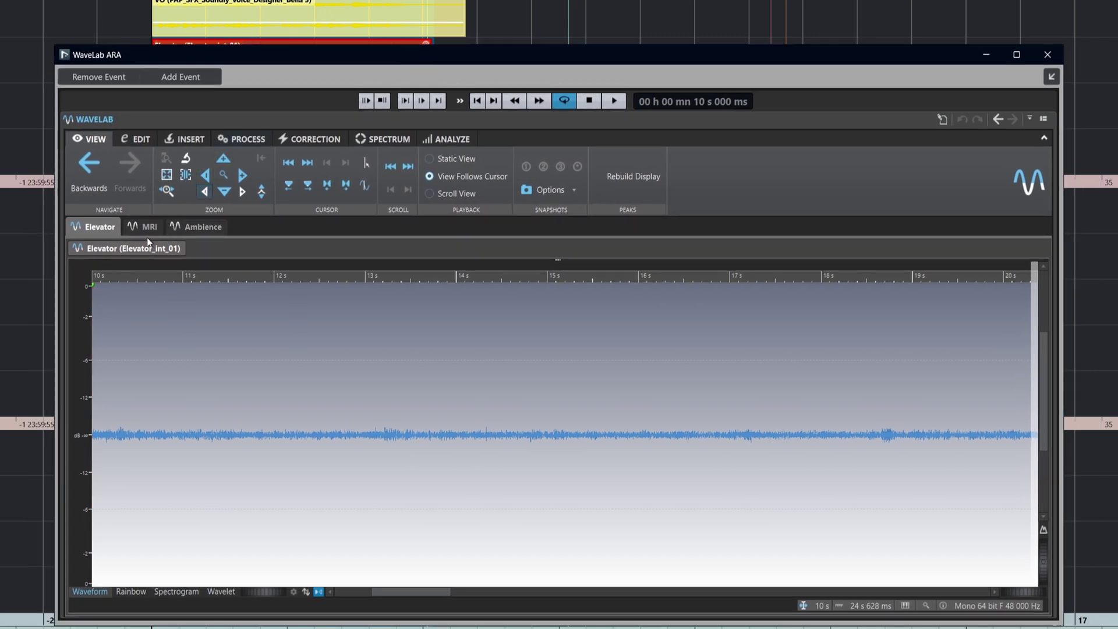
pyautogui.click(145, 230)
pyautogui.click(195, 229)
pyautogui.click(145, 231)
pyautogui.click(101, 231)
pyautogui.click(1047, 55)
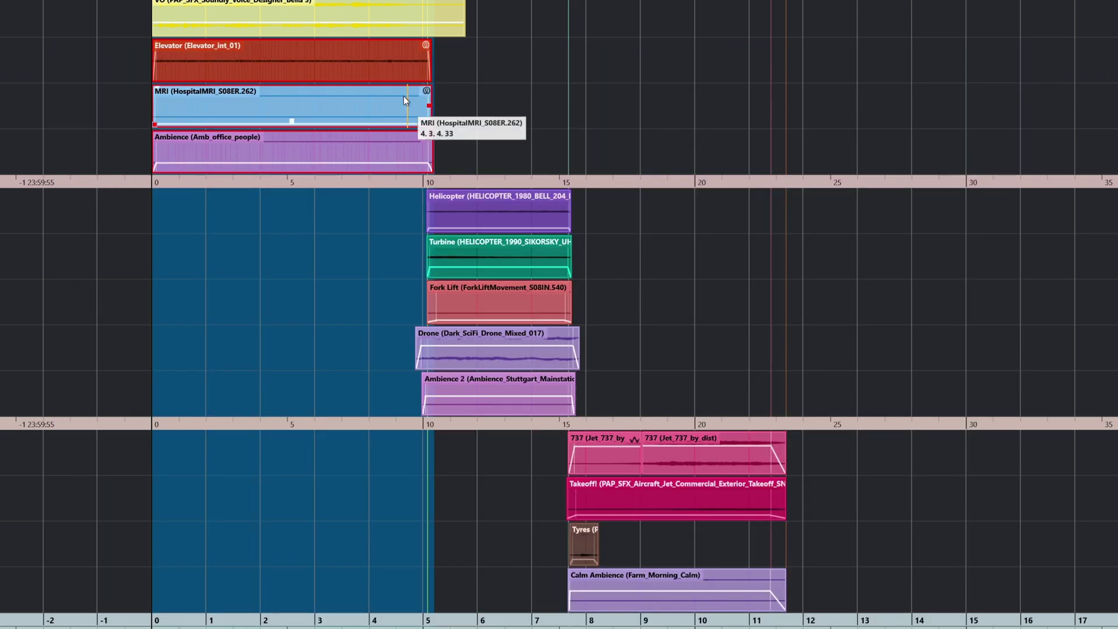
# - Remove the extension from the selected Elevator, MRI and Ambience events
pyautogui.rightClick(381, 72)
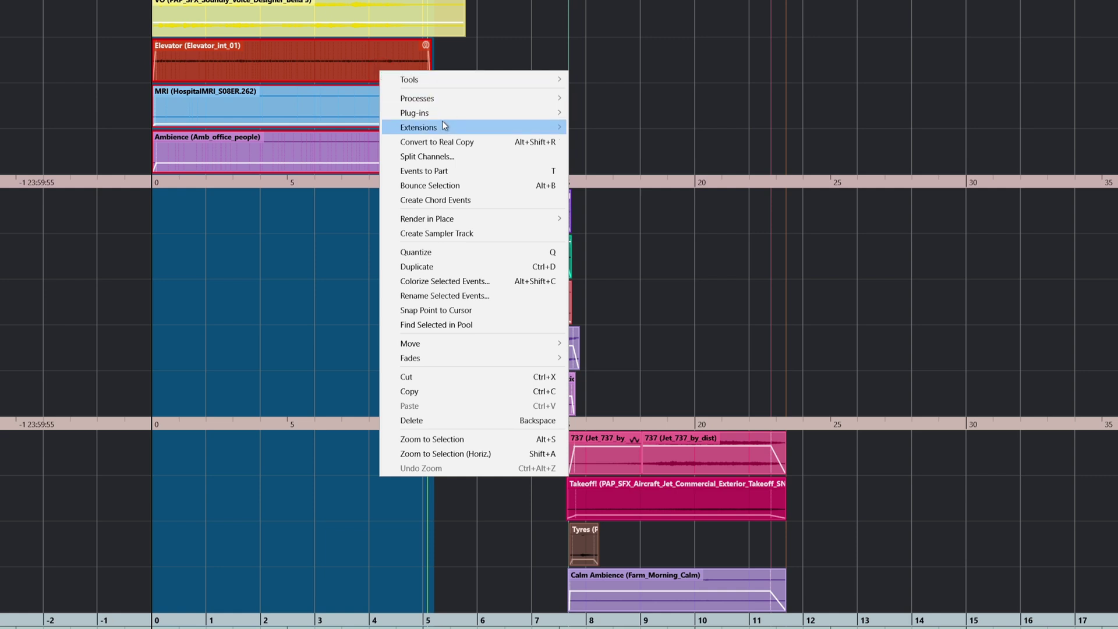
pyautogui.moveTo(441, 127)
pyautogui.click(623, 191)
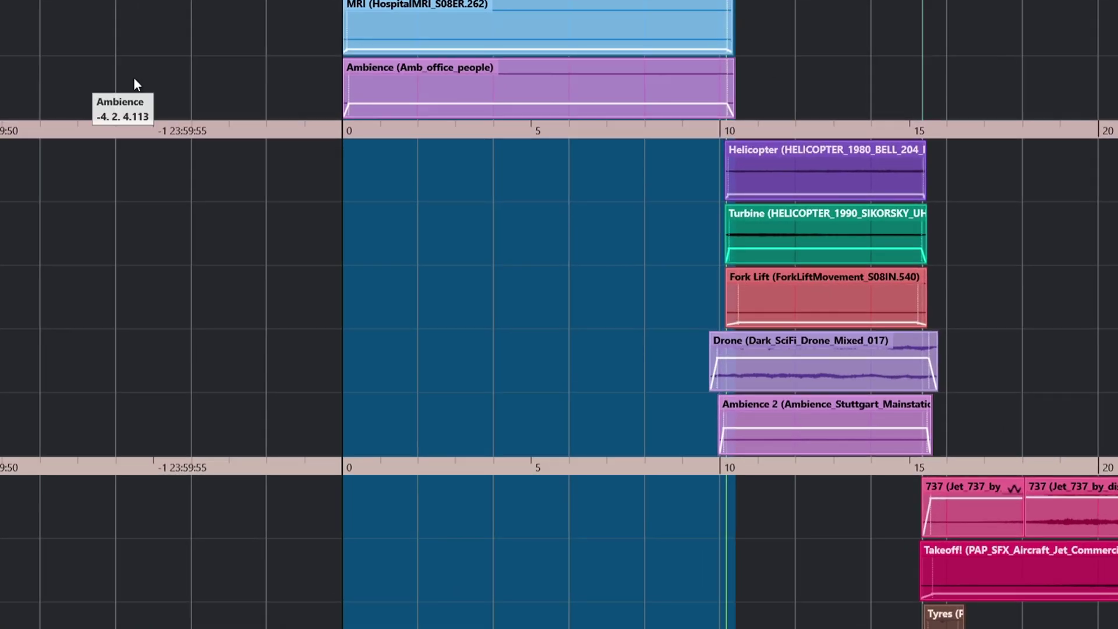
# - Copy the Ambience event further along its own track so the copy starts at about 15.5 s
pyautogui.moveTo(541, 96); pyautogui.dragTo(1117, 105)
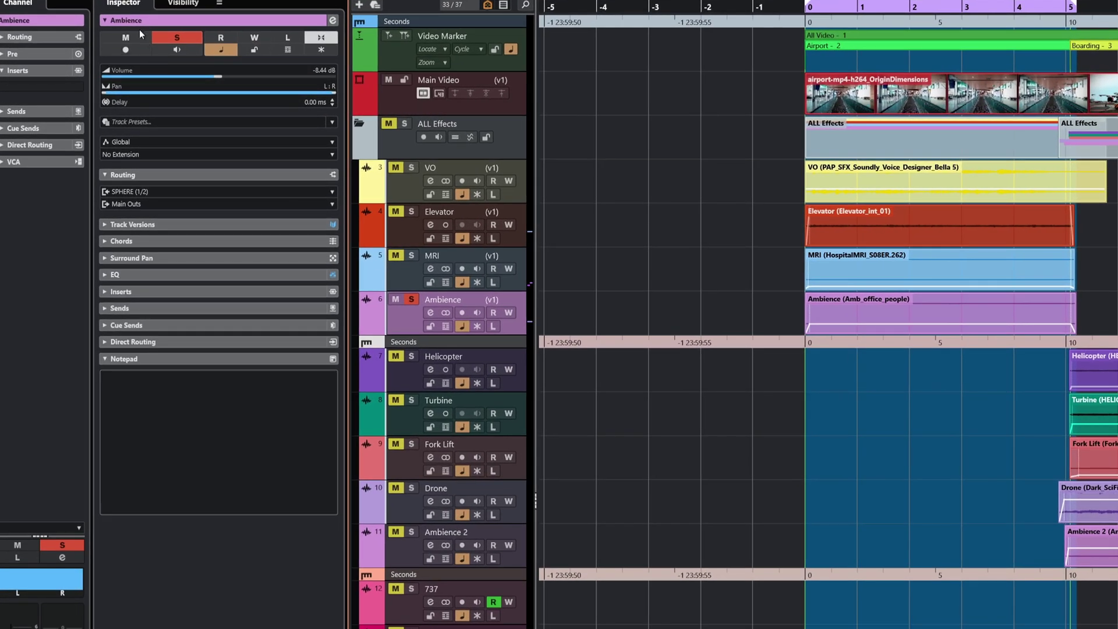
pyautogui.click(158, 227)
pyautogui.click(163, 225)
pyautogui.click(172, 274)
pyautogui.click(172, 272)
pyautogui.click(168, 257)
pyautogui.click(168, 256)
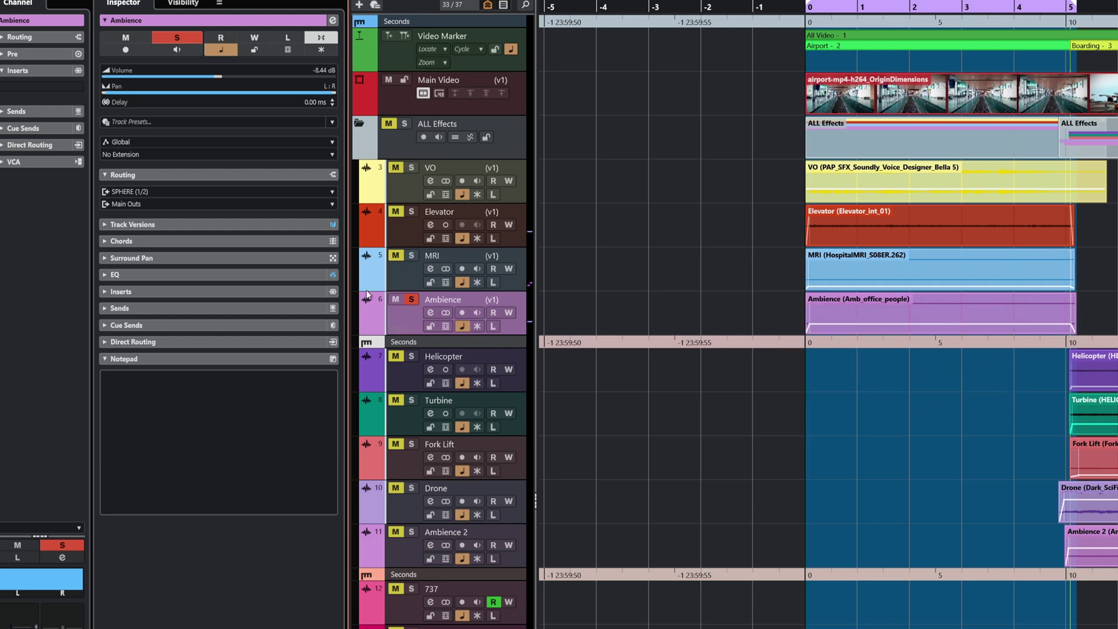
# - Set WaveLab ARA as the track extension for the whole Ambience track
pyautogui.click(176, 154)
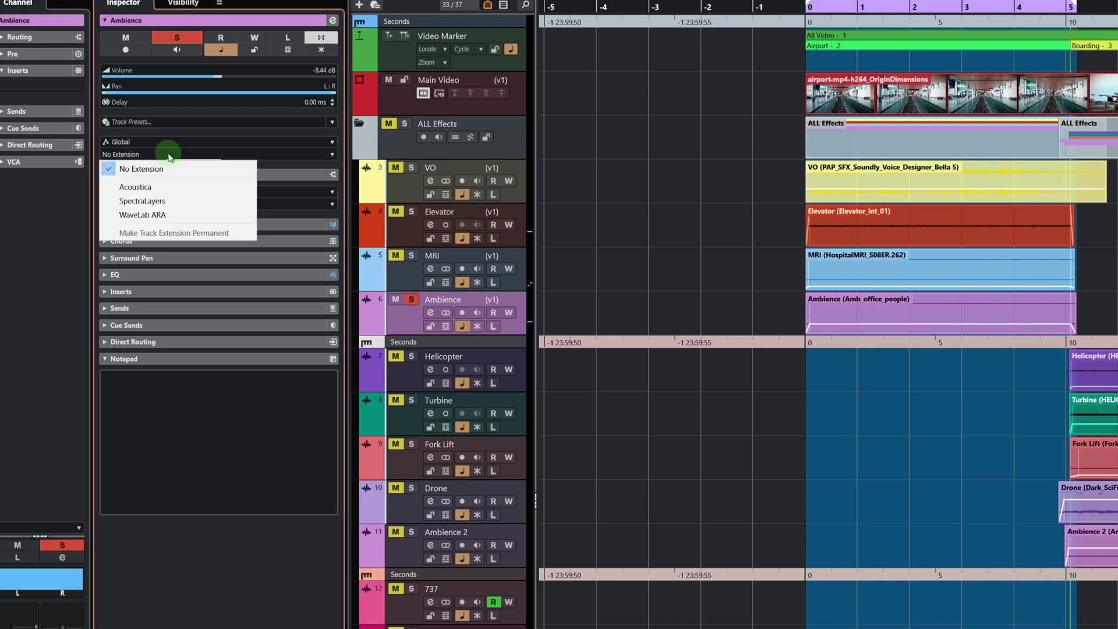
pyautogui.click(174, 214)
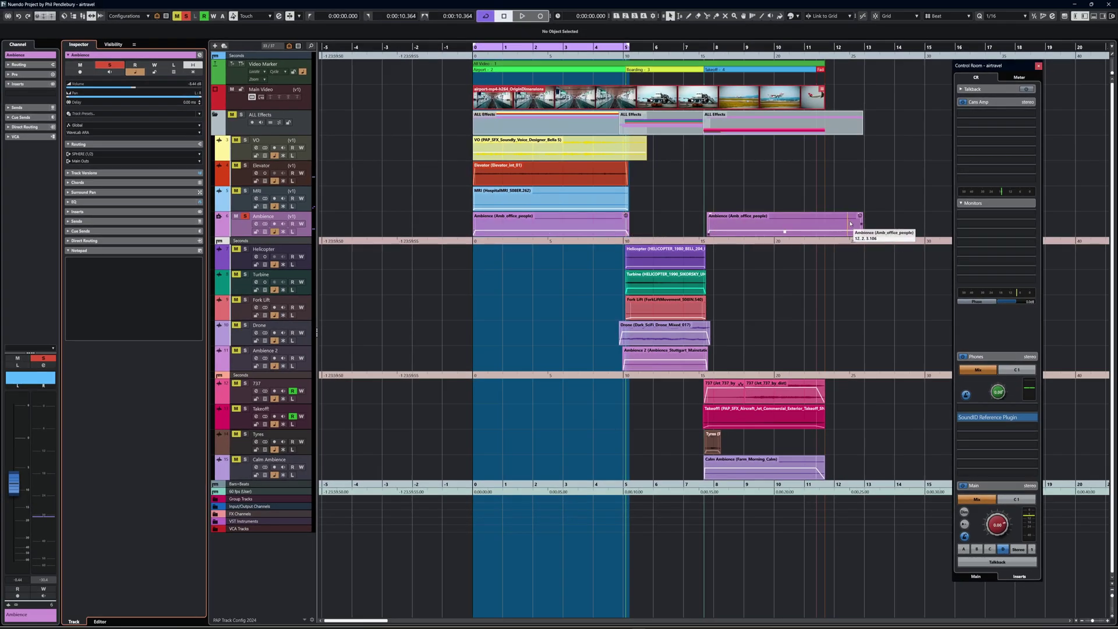
# - Open both Ambience events in the WaveLab ARA editor to compare their waveforms, closing the editor after each check
pyautogui.doubleClick(569, 227)
pyautogui.click(829, 171)
pyautogui.doubleClick(794, 220)
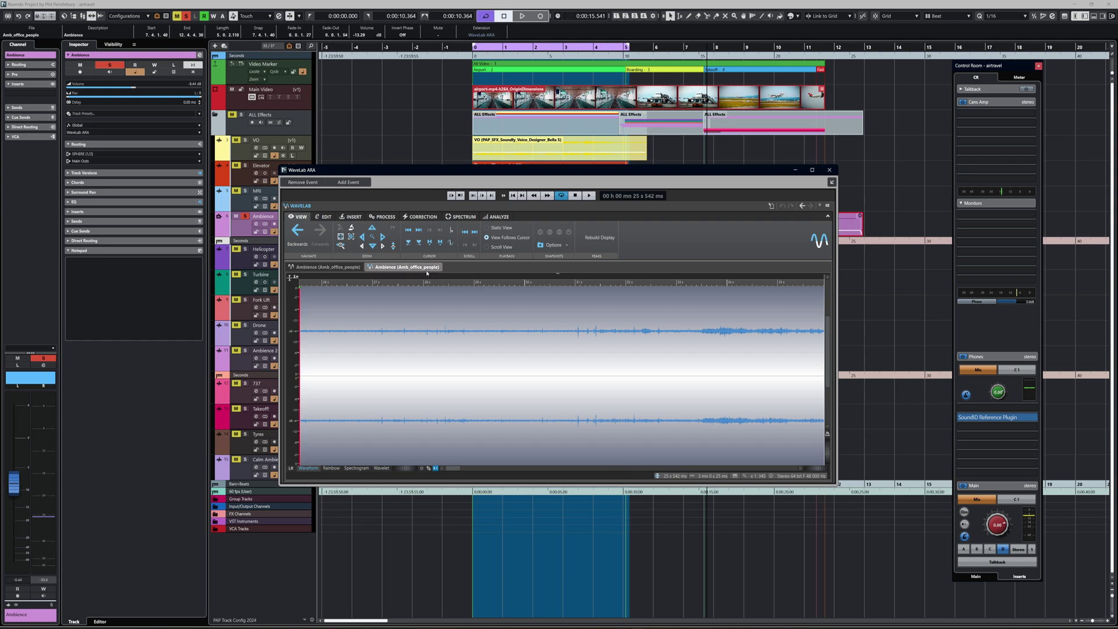
pyautogui.click(326, 267)
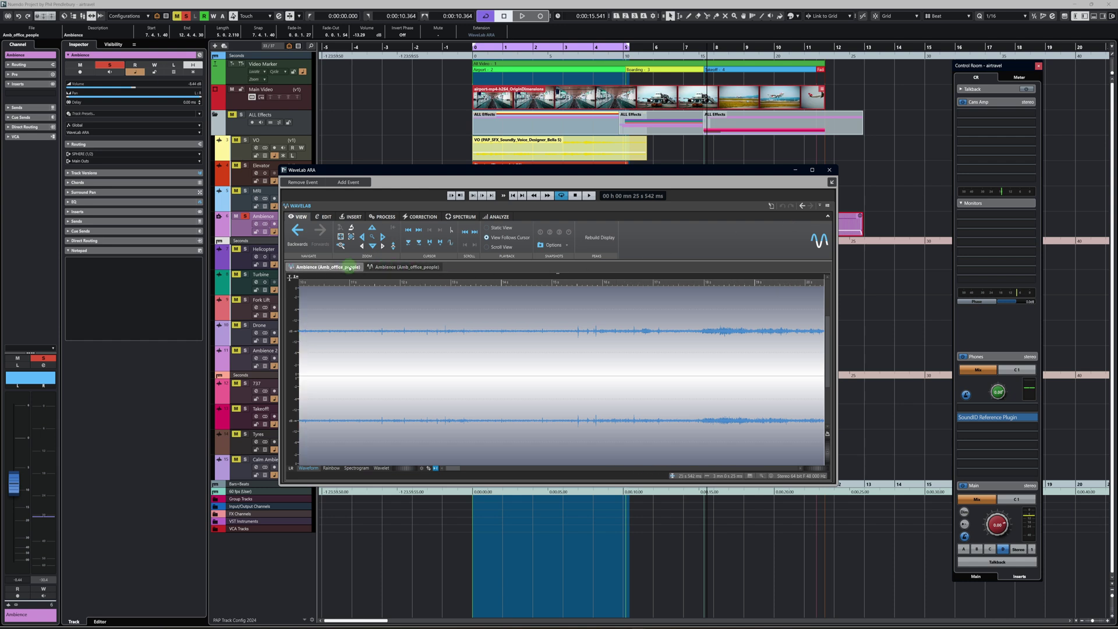
pyautogui.click(829, 170)
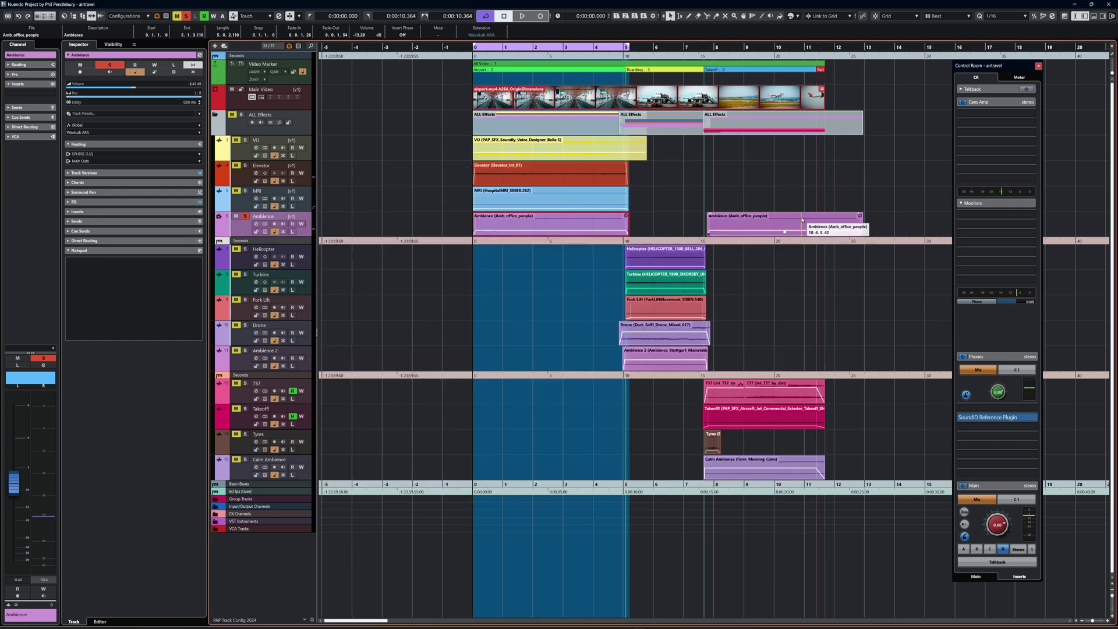
pyautogui.doubleClick(818, 230)
pyautogui.click(829, 170)
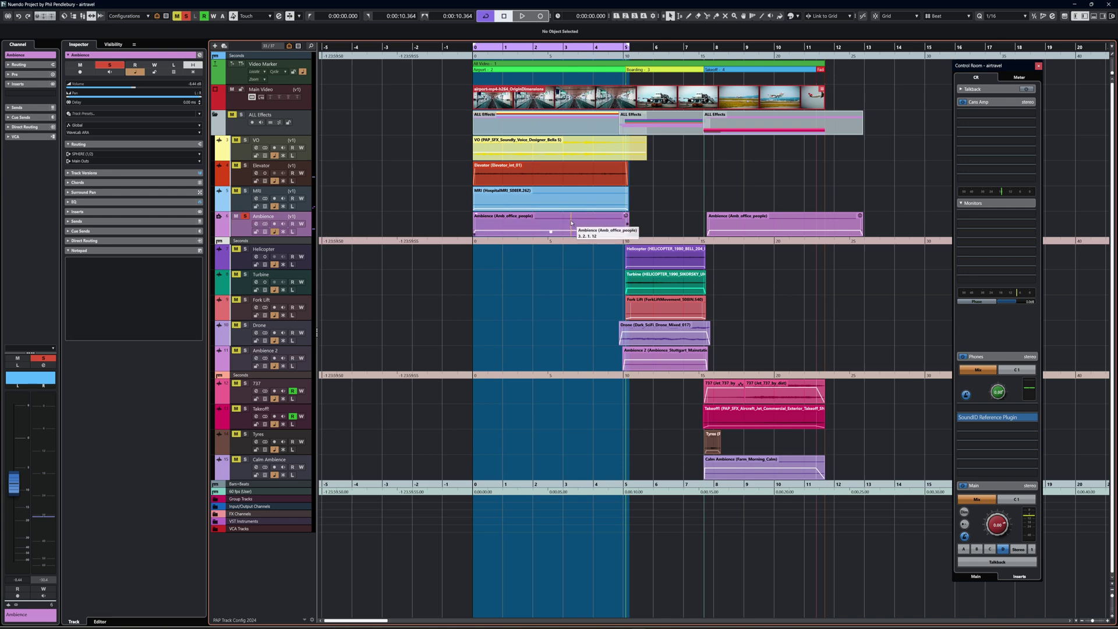
# - Try to remove the extension from only the first Ambience event
pyautogui.click(804, 227)
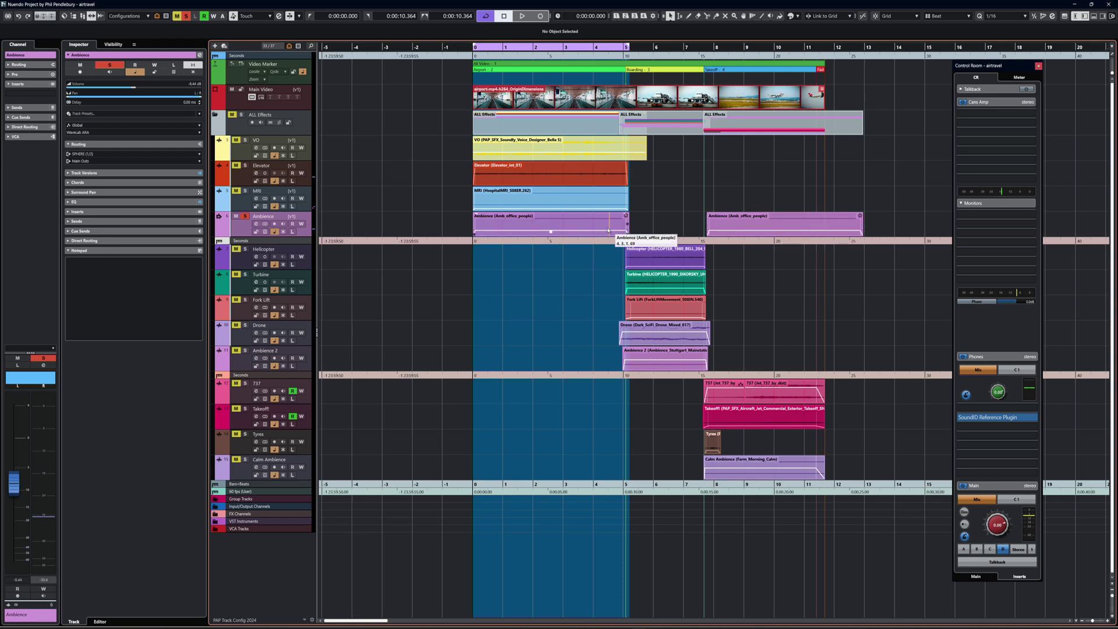
pyautogui.click(577, 227)
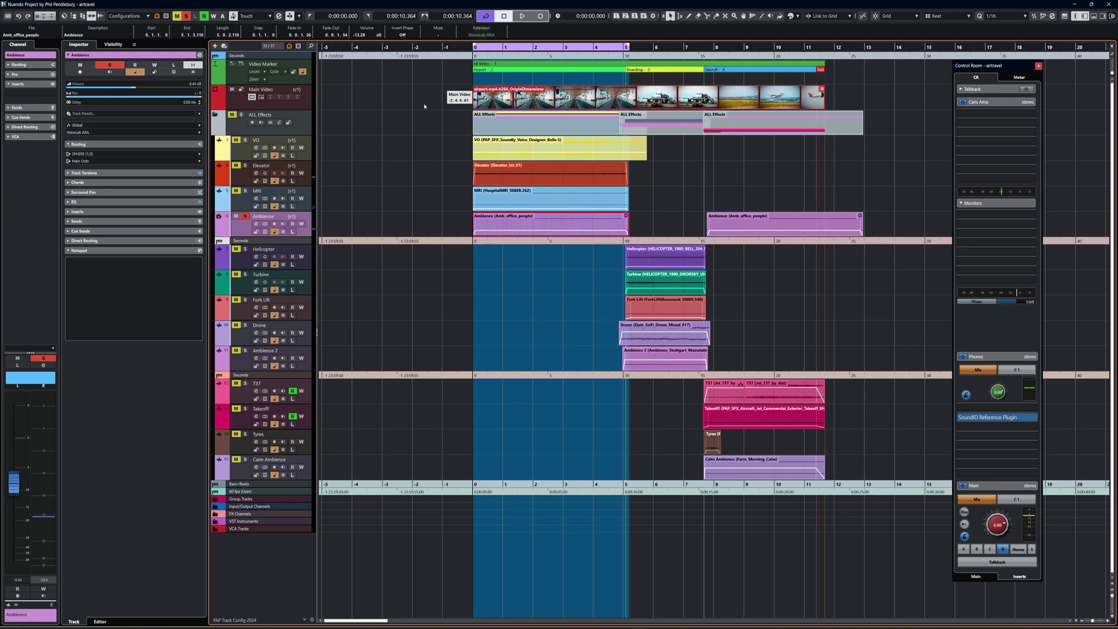
pyautogui.rightClick(525, 228)
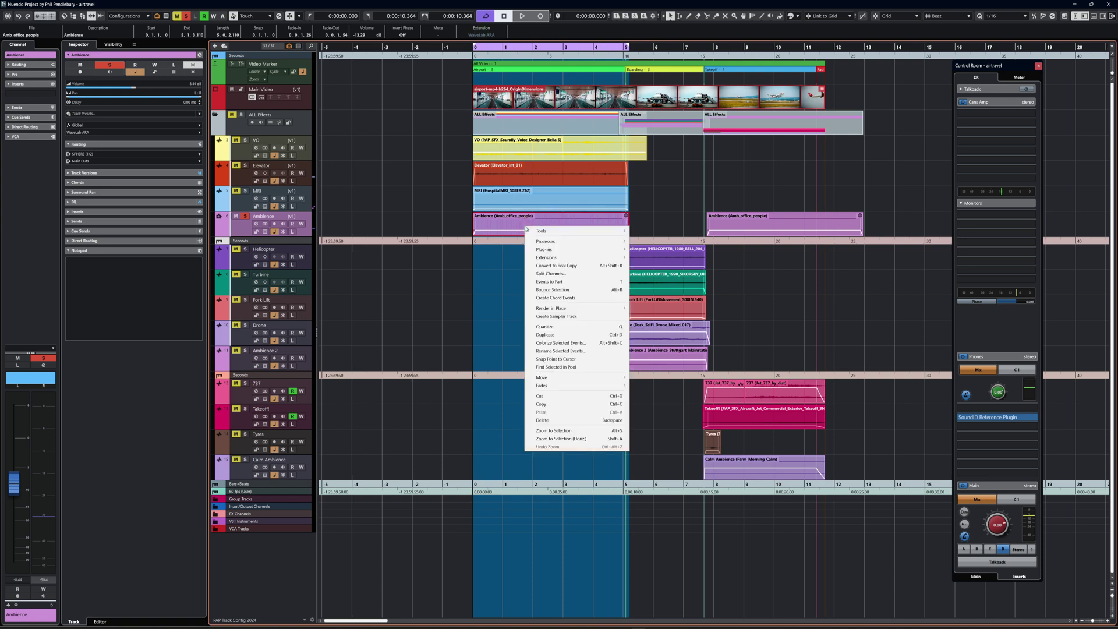
pyautogui.moveTo(589, 261)
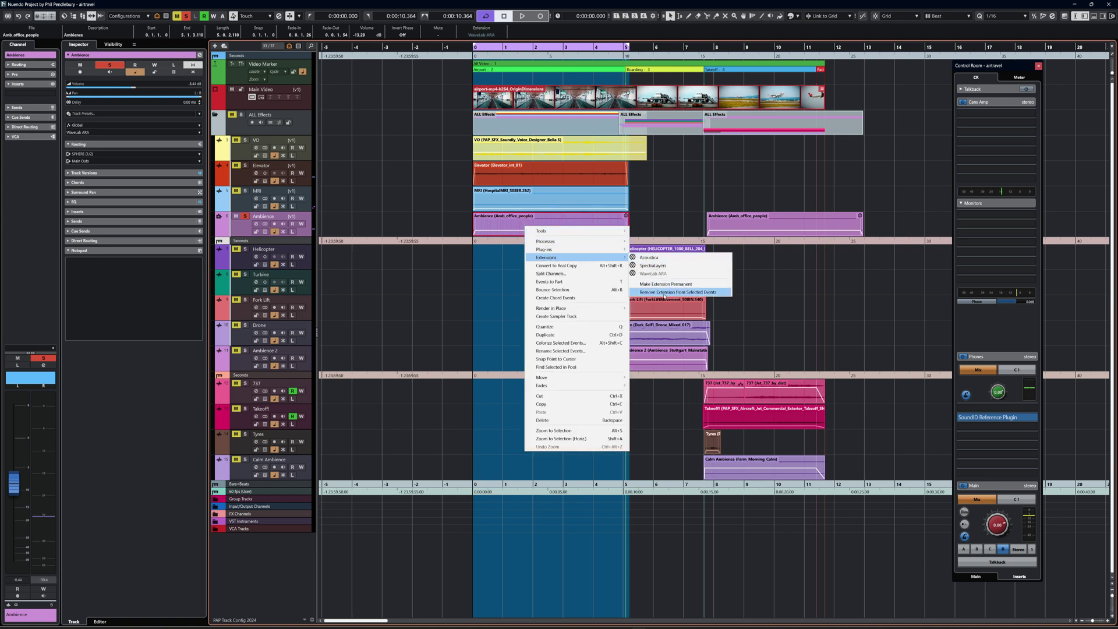
pyautogui.click(663, 293)
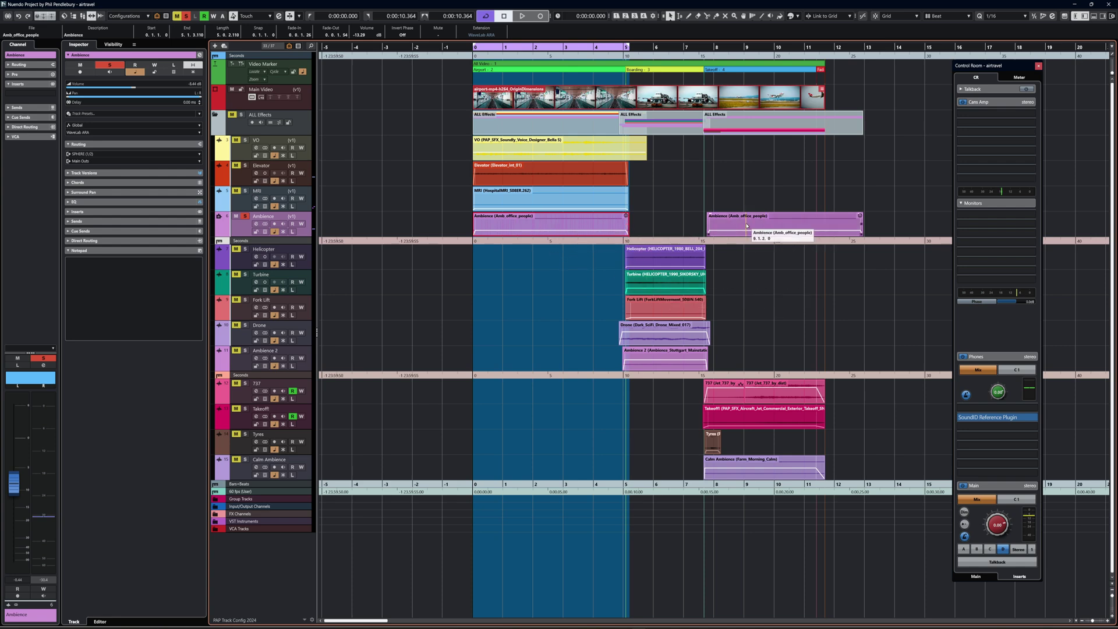
# - Remove the WaveLab ARA track extension from the whole Ambience track by setting it to No Extension
pyautogui.click(669, 227)
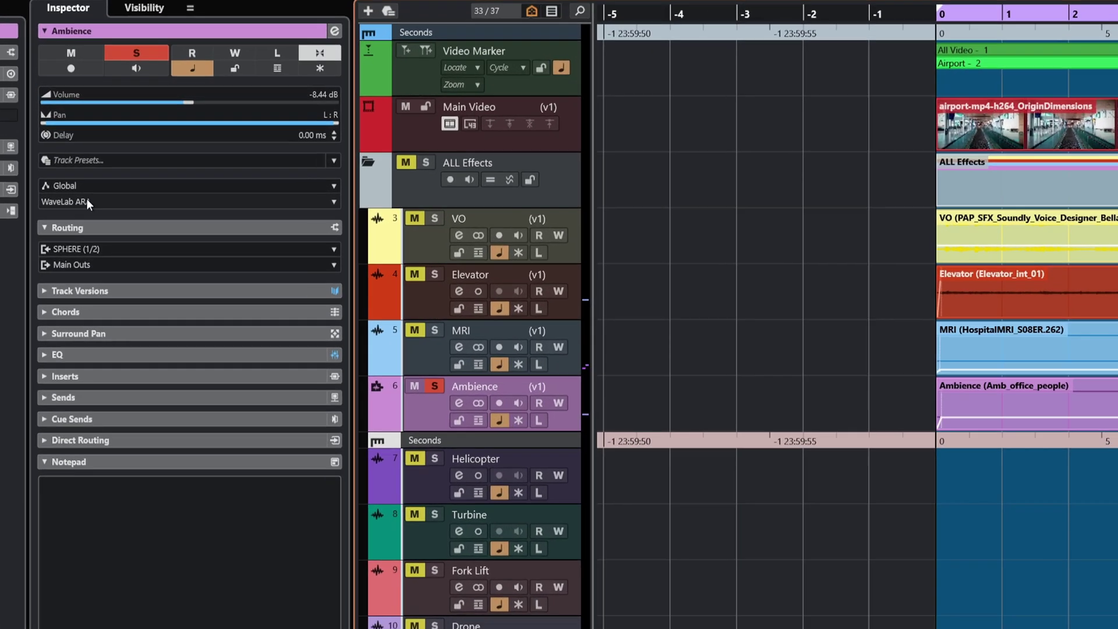
pyautogui.click(88, 132)
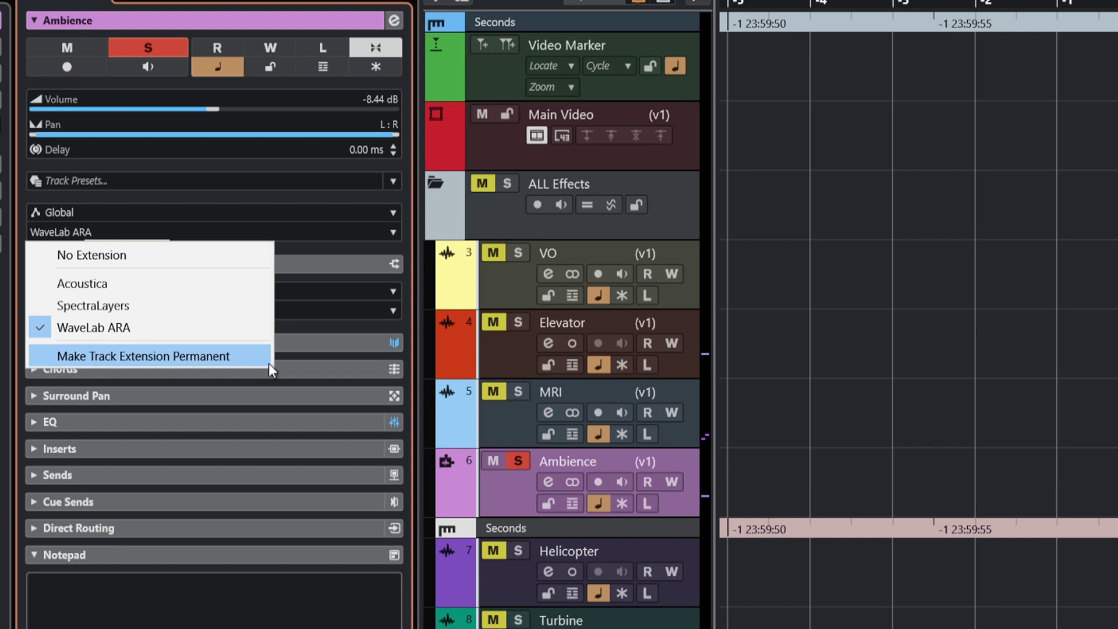
pyautogui.click(975, 466)
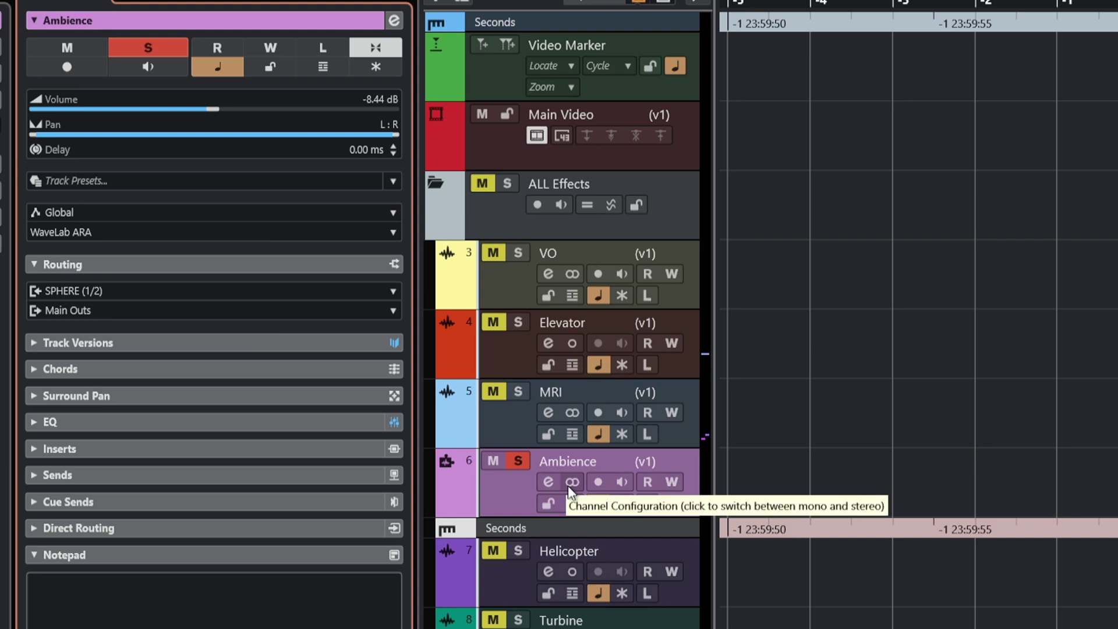
pyautogui.click(522, 499)
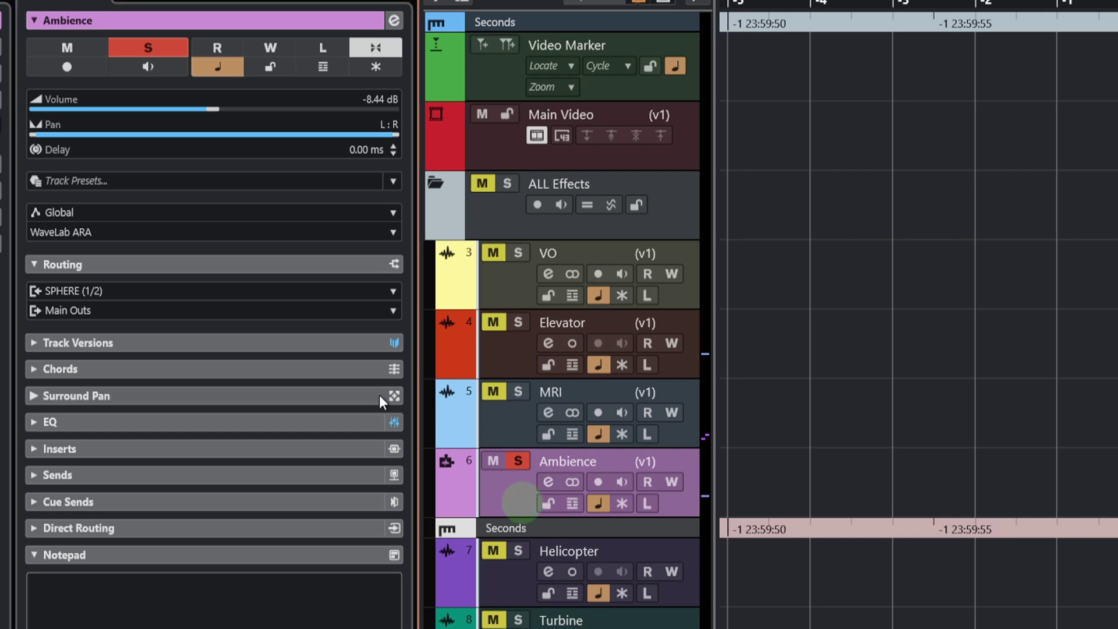
pyautogui.click(203, 233)
pyautogui.click(91, 254)
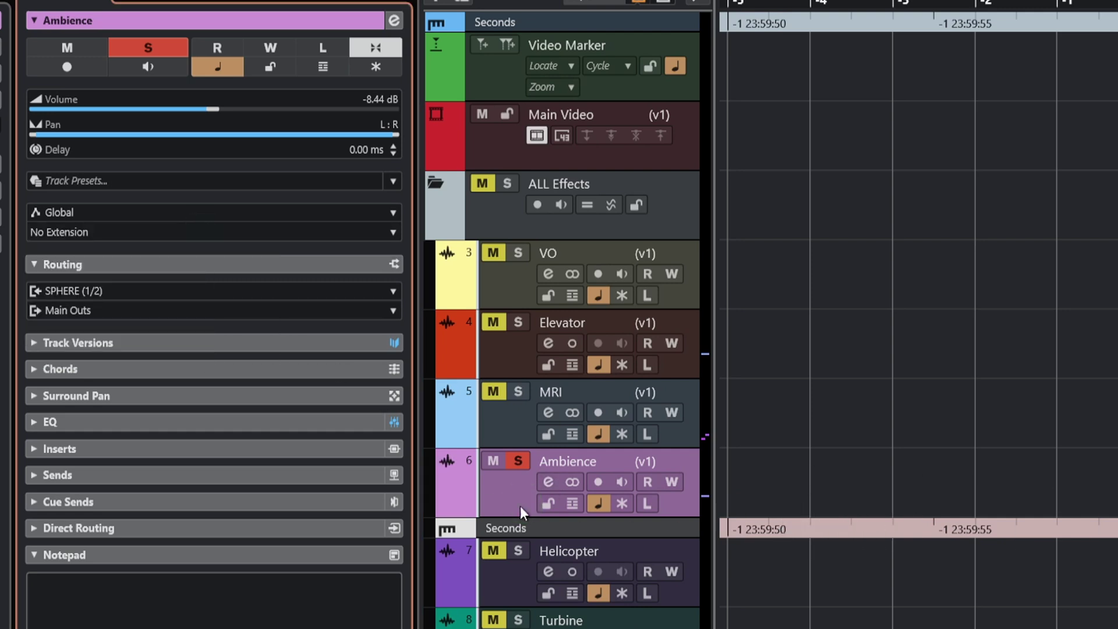
pyautogui.click(487, 502)
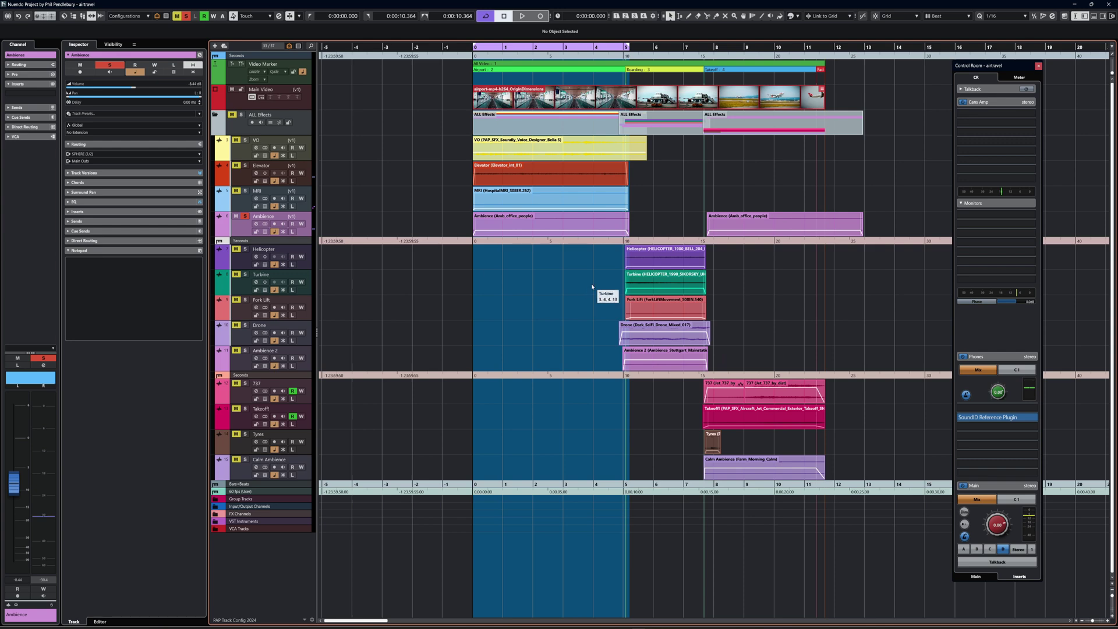
# - Apply the WaveLab ARA extension to the first Ambience event only, closing the editor window after viewing it
pyautogui.click(574, 227)
pyautogui.rightClick(574, 227)
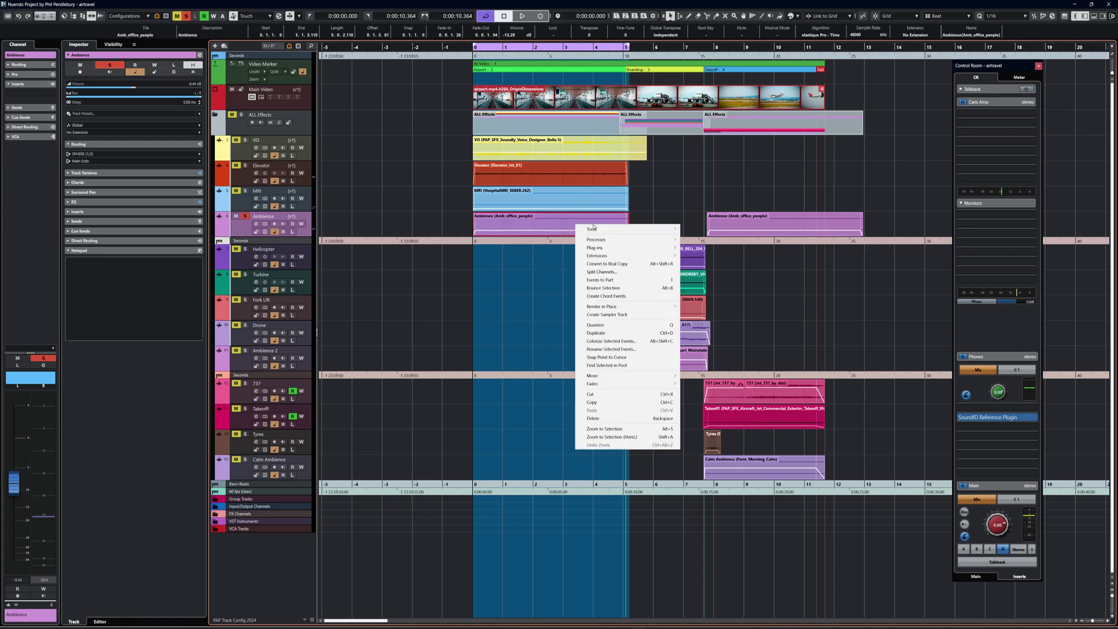
pyautogui.moveTo(611, 258)
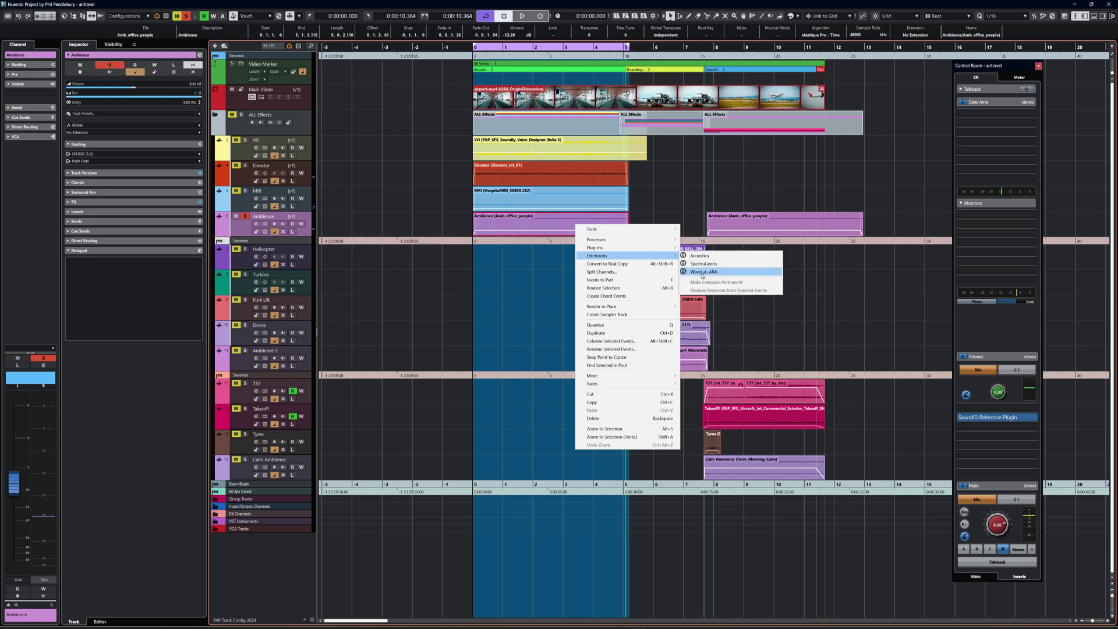
pyautogui.click(701, 274)
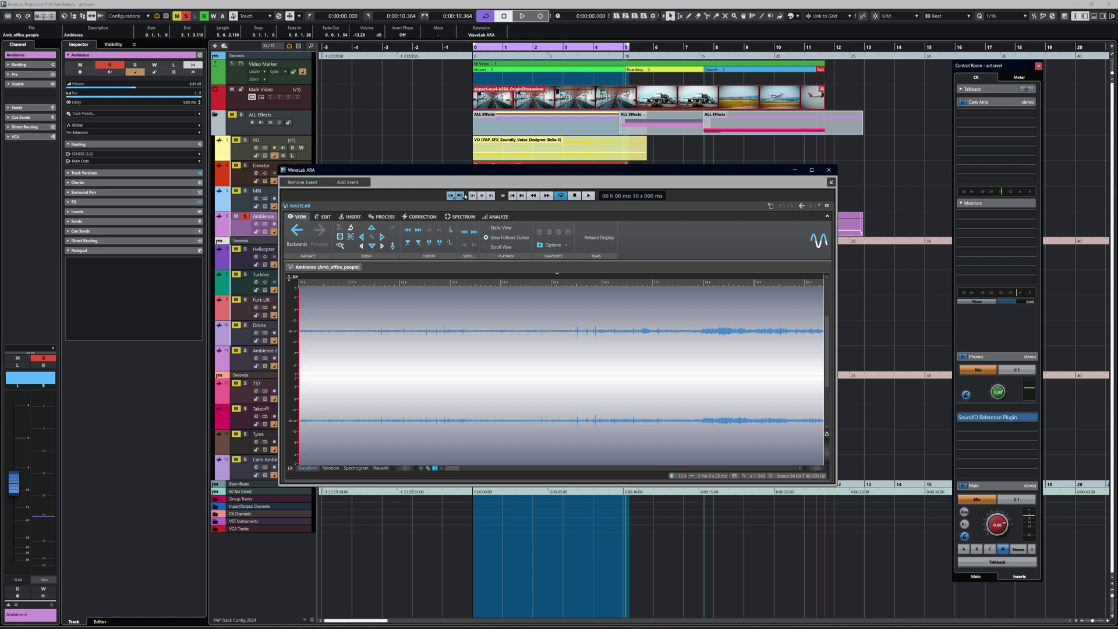
pyautogui.click(832, 173)
# - Remove the WaveLab ARA extension from the first Ambience event
pyautogui.rightClick(561, 222)
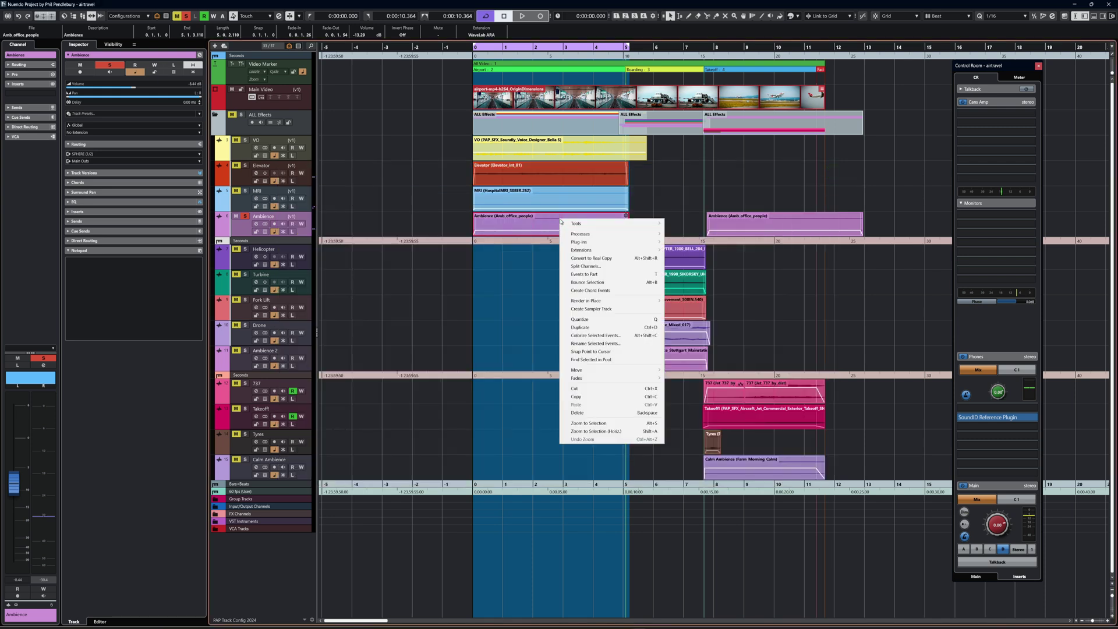
pyautogui.click(596, 278)
pyautogui.click(572, 278)
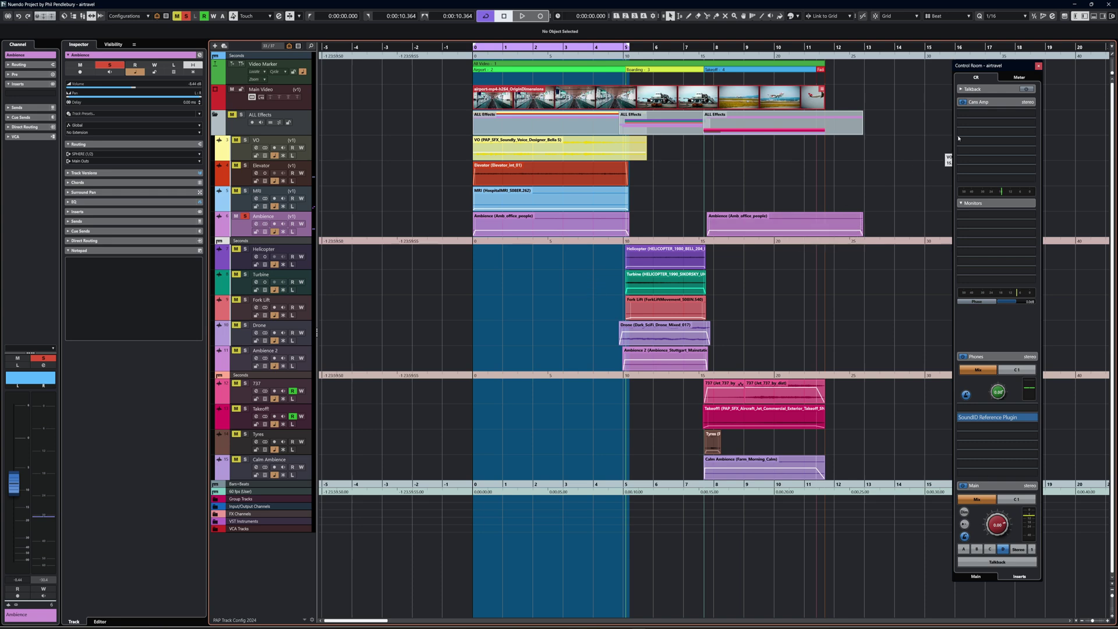
# - Apply WaveLab ARA to the first Ambience event and dock its editor in the lower zone, enlarging the zone
pyautogui.click(1094, 17)
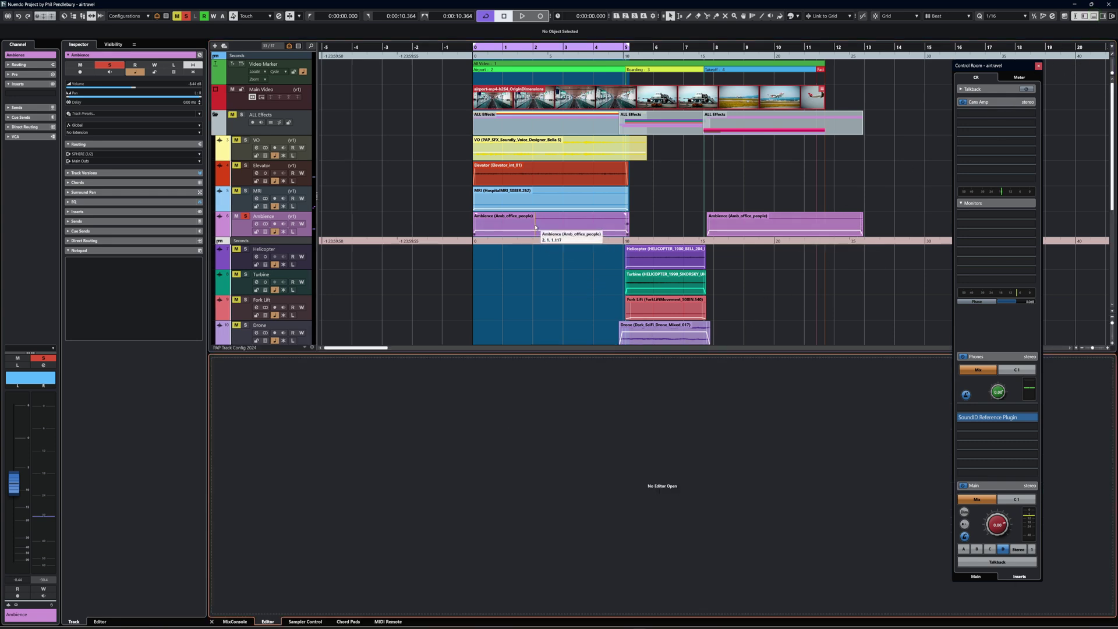
pyautogui.click(536, 227)
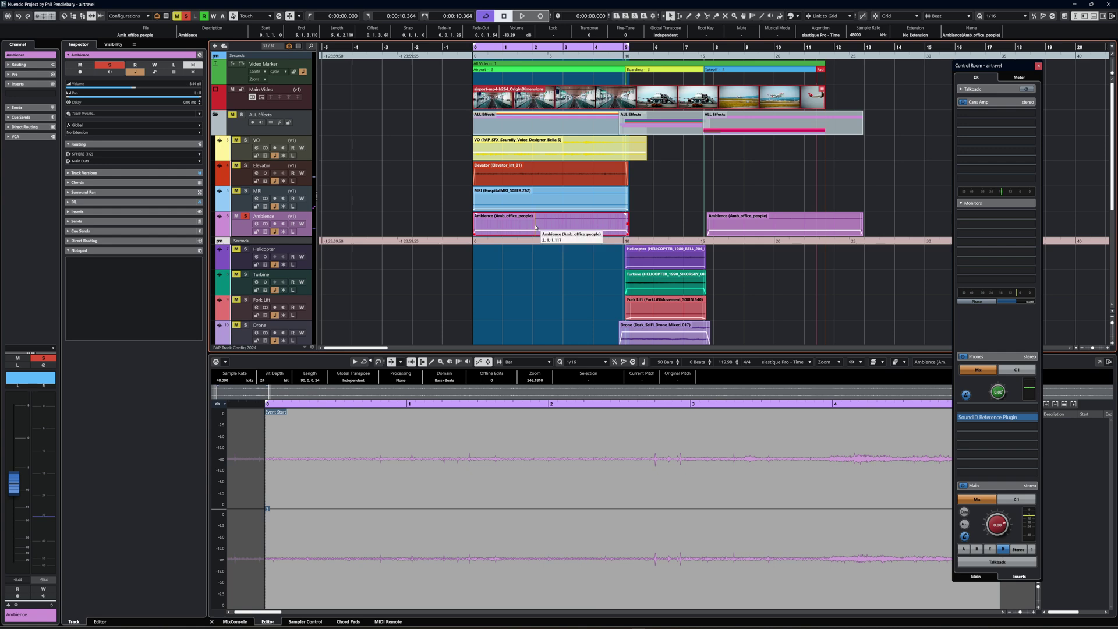
pyautogui.rightClick(535, 227)
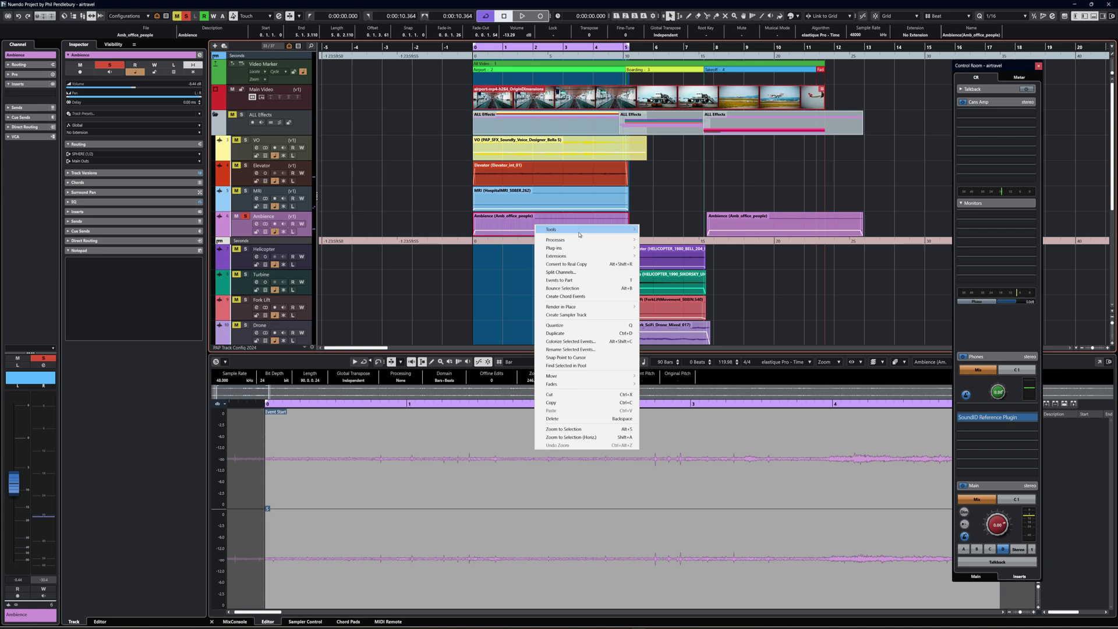
pyautogui.moveTo(599, 256)
pyautogui.click(668, 272)
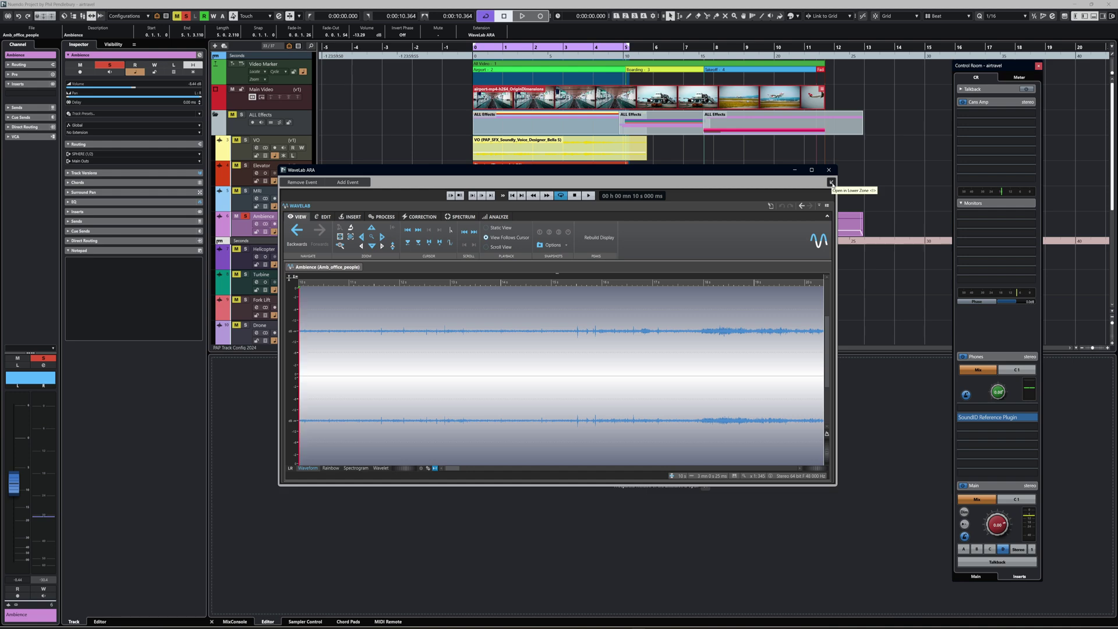
pyautogui.click(830, 182)
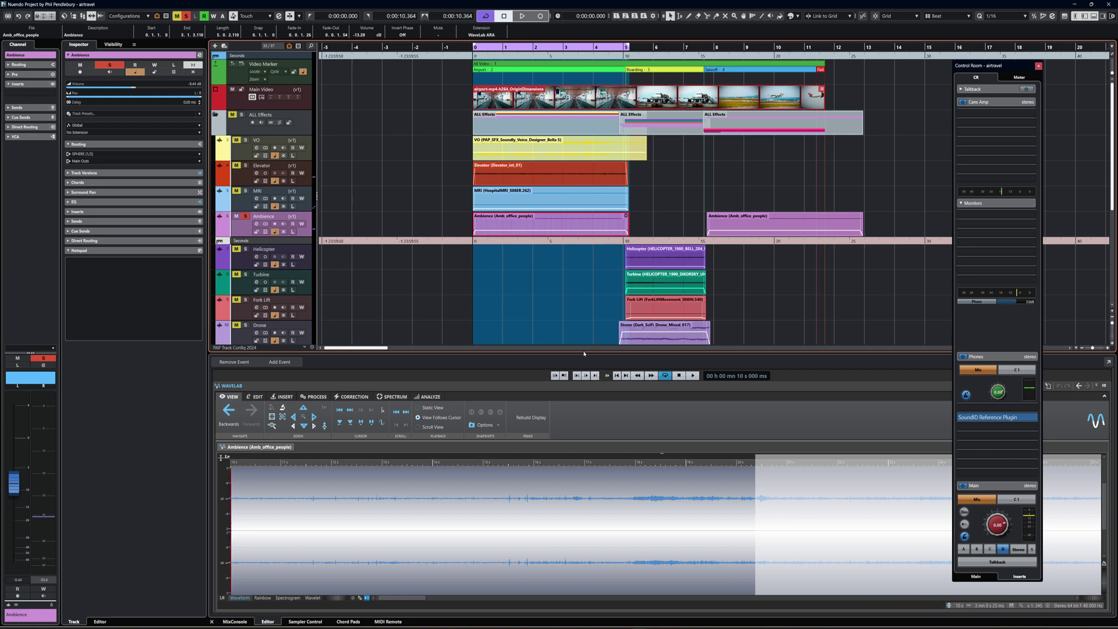
pyautogui.moveTo(583, 353); pyautogui.dragTo(581, 302)
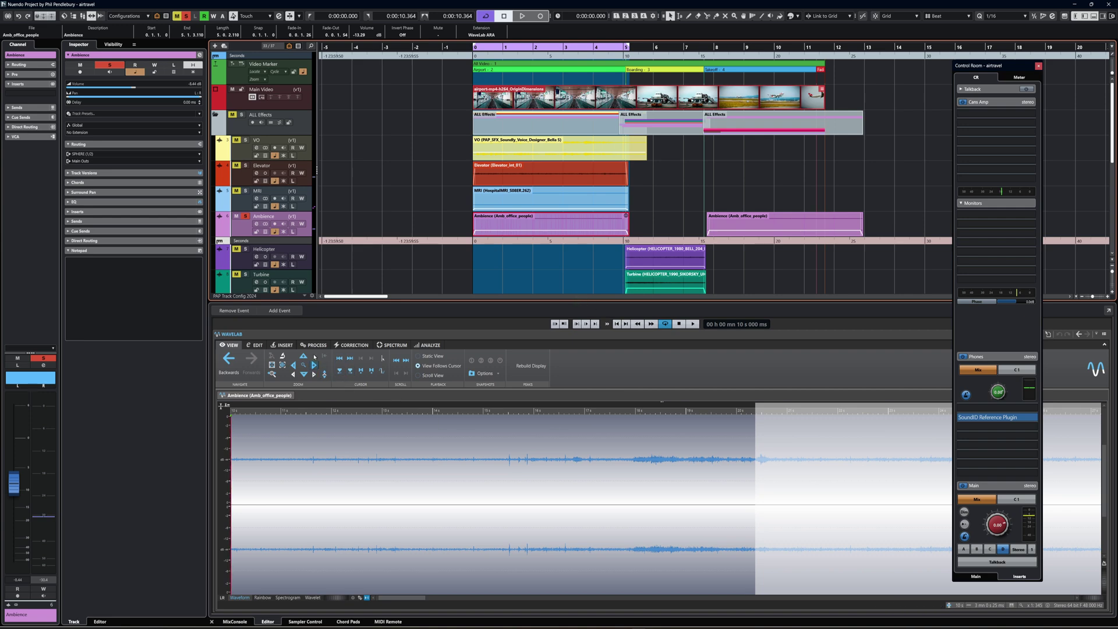
# - Add the Elevator, VO and Helicopter events to the docked WaveLab ARA editor with Add Event
pyautogui.click(278, 311)
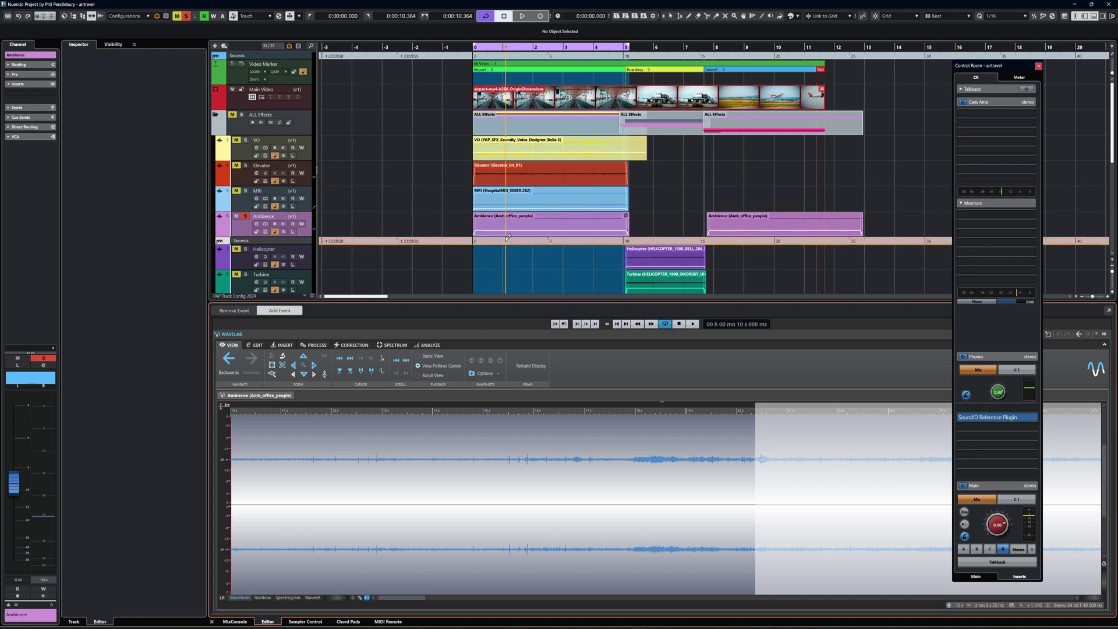
pyautogui.click(506, 172)
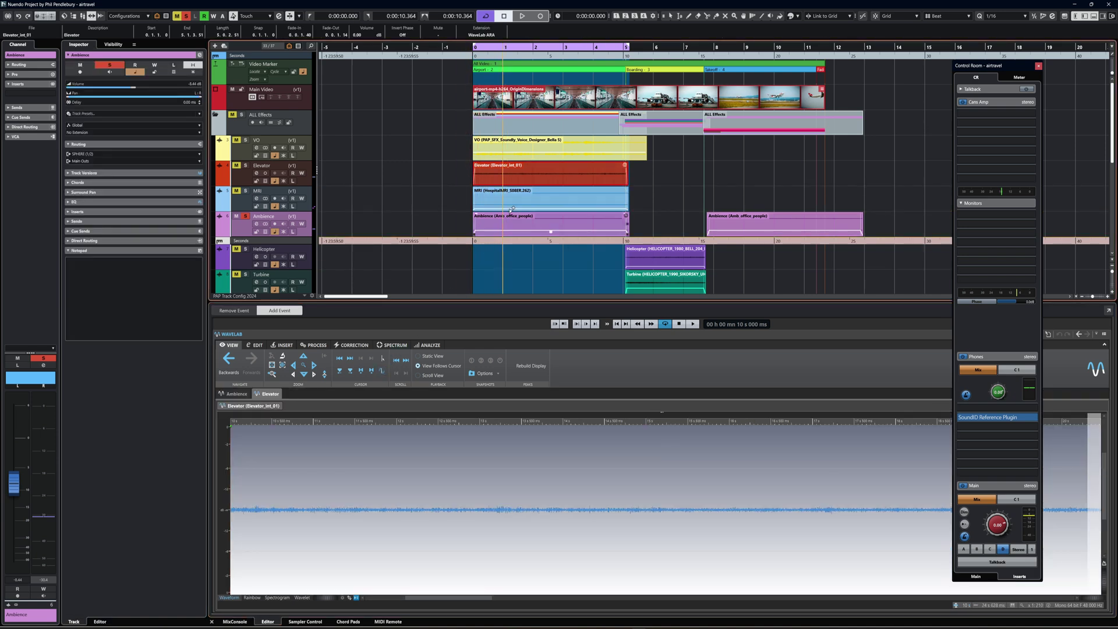
pyautogui.click(241, 395)
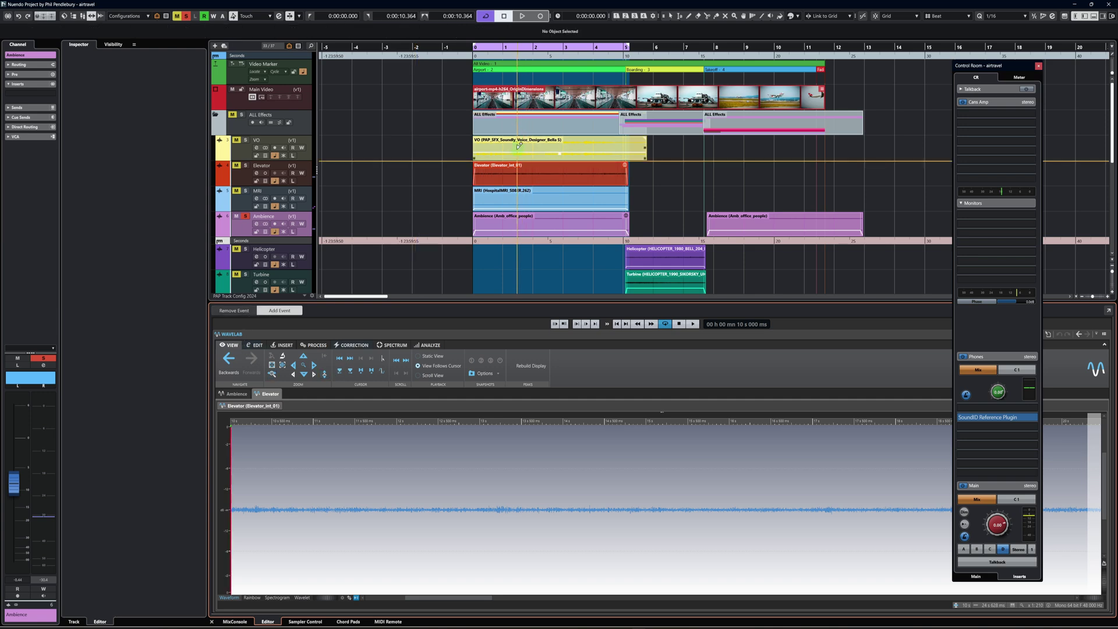
pyautogui.click(576, 147)
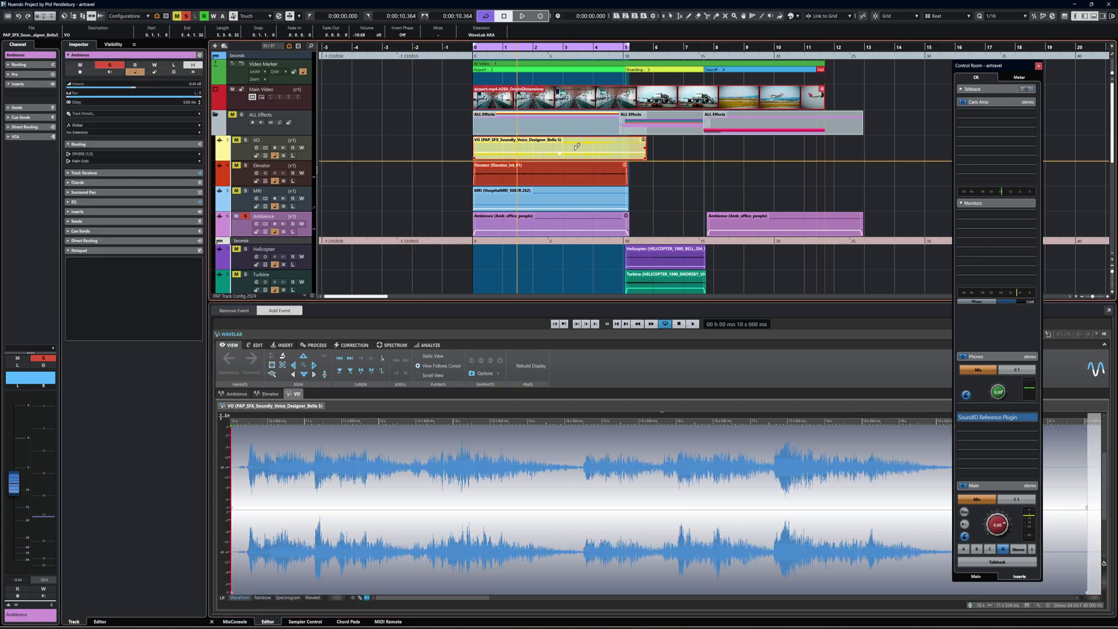
pyautogui.click(666, 257)
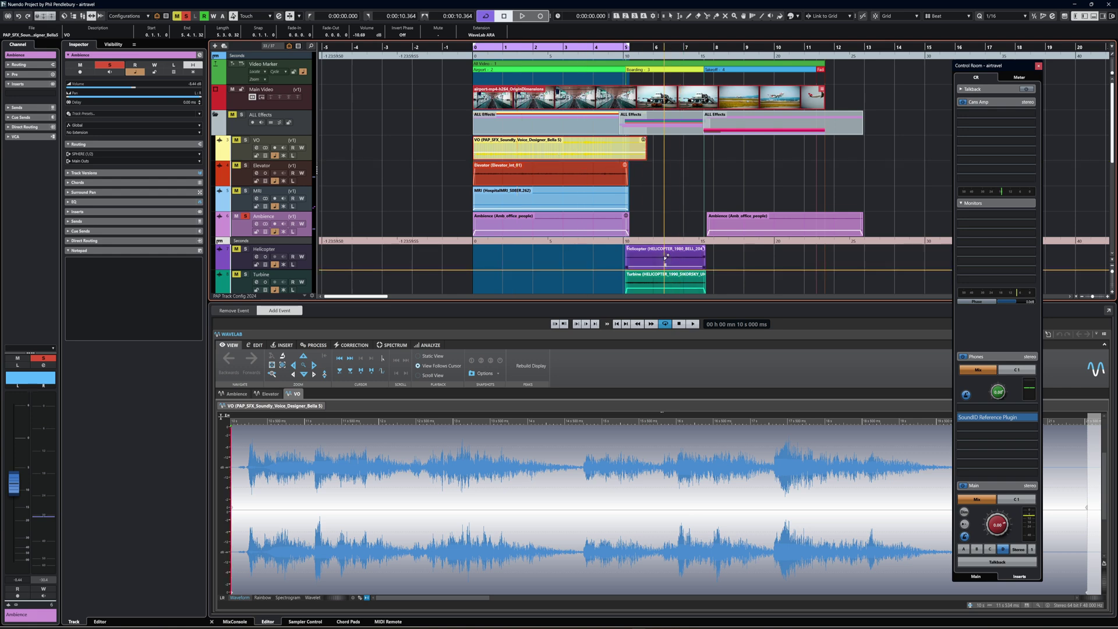
pyautogui.click(665, 256)
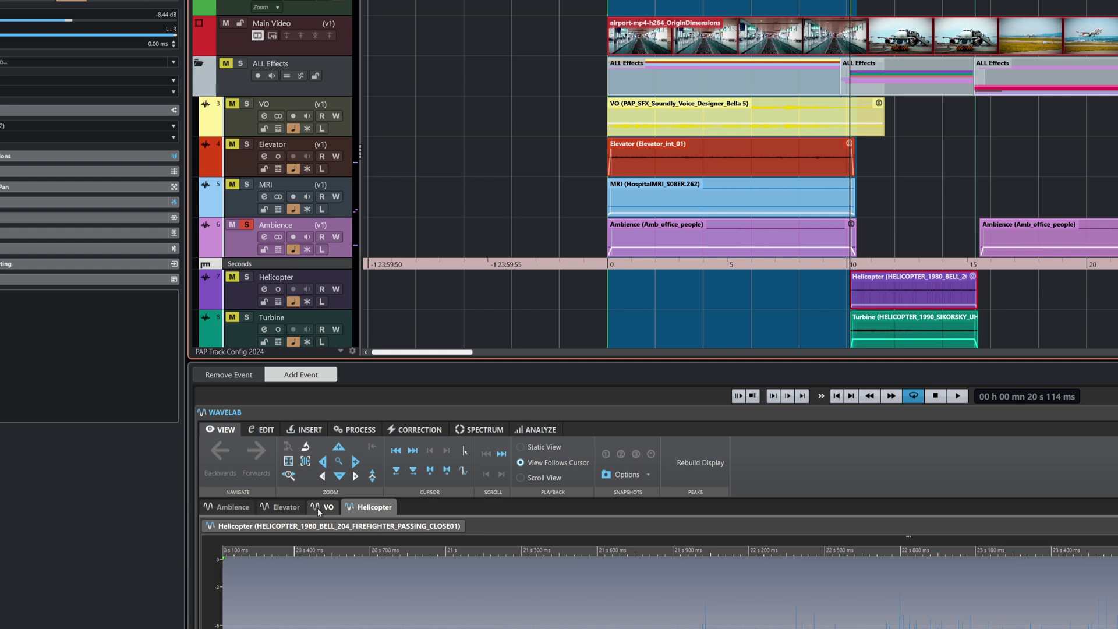
# - Take the VO, Helicopter, Elevator and first Ambience events out of WaveLab ARA with Remove Event, and hide the lower zone
pyautogui.click(242, 379)
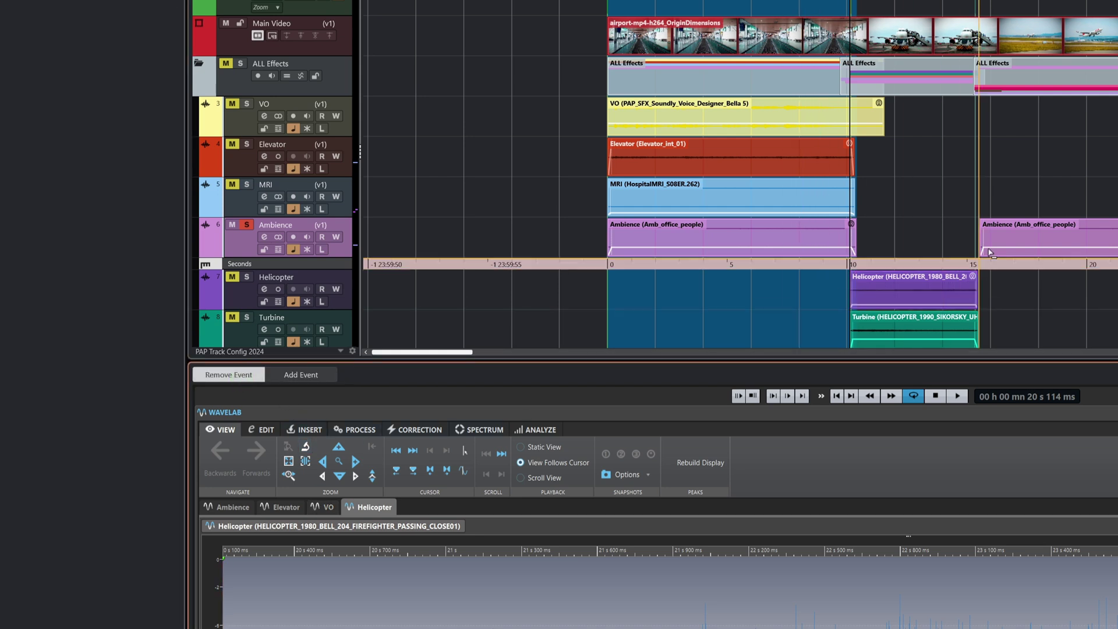
pyautogui.click(819, 121)
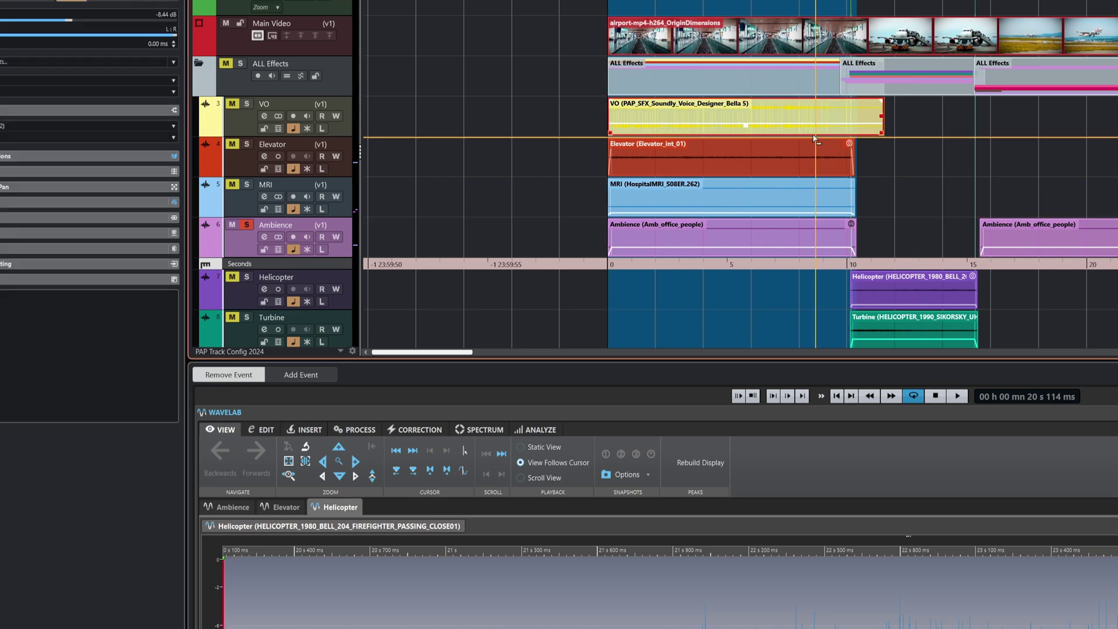
pyautogui.click(928, 291)
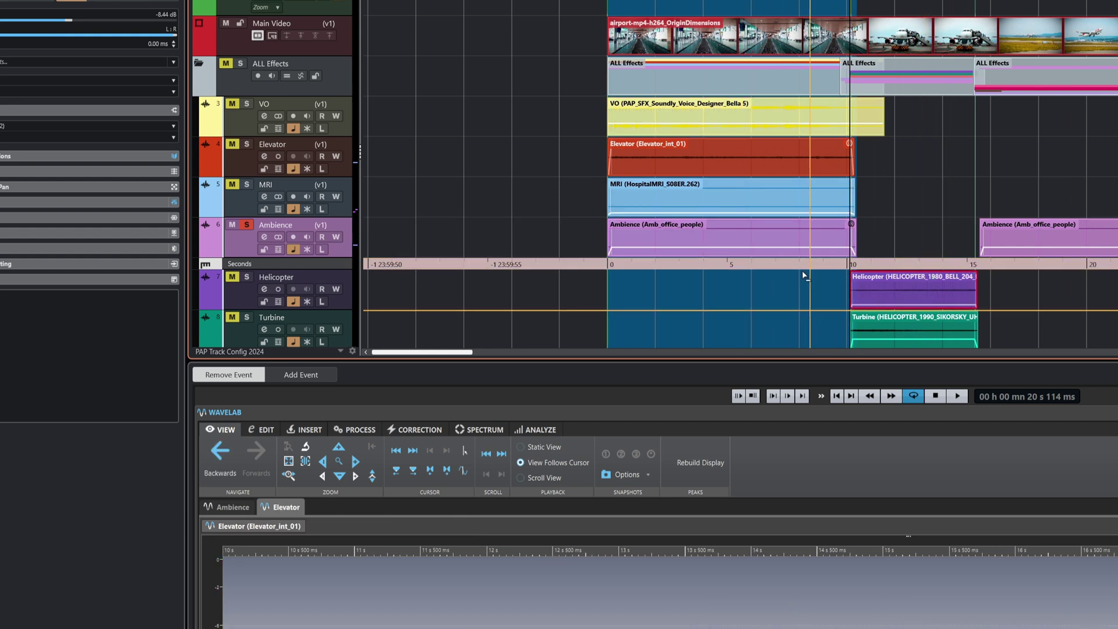
pyautogui.click(677, 156)
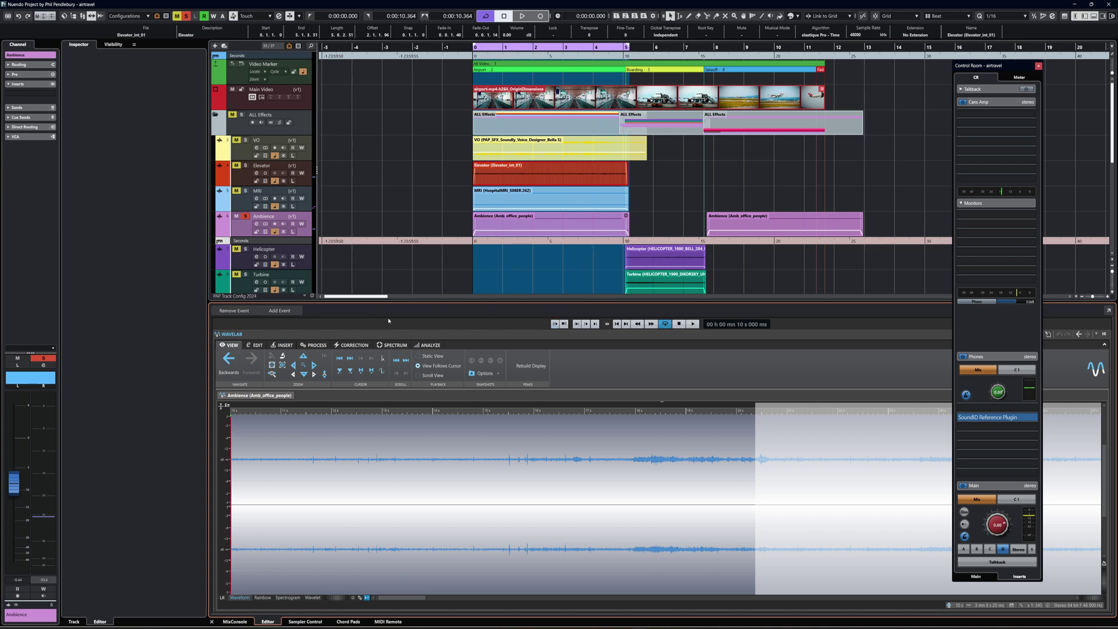
pyautogui.click(548, 226)
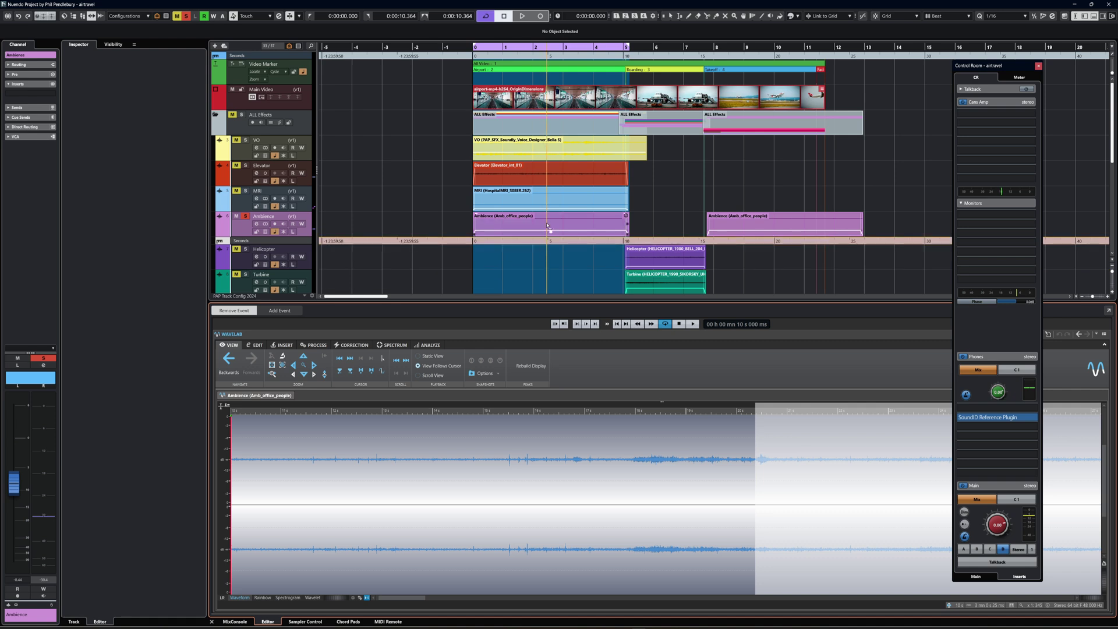
pyautogui.click(547, 226)
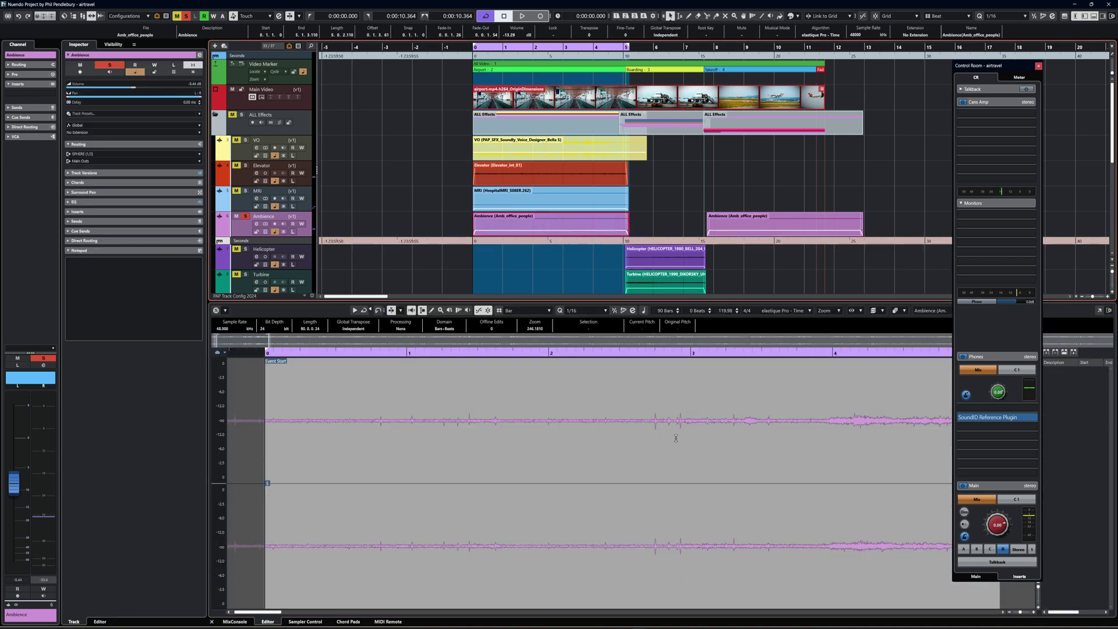
pyautogui.click(1093, 17)
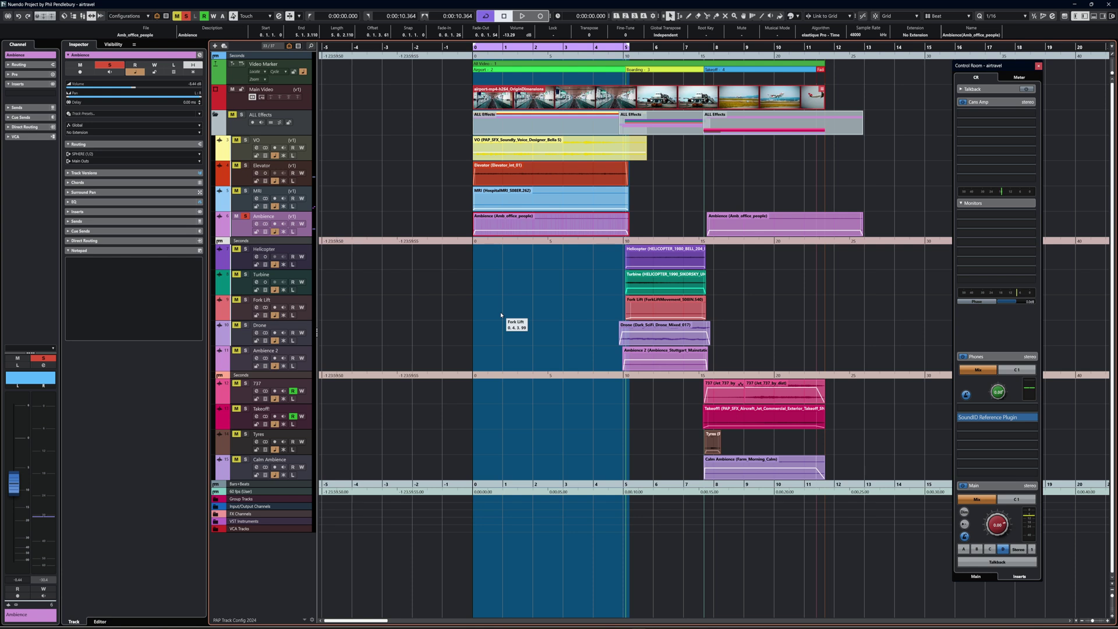